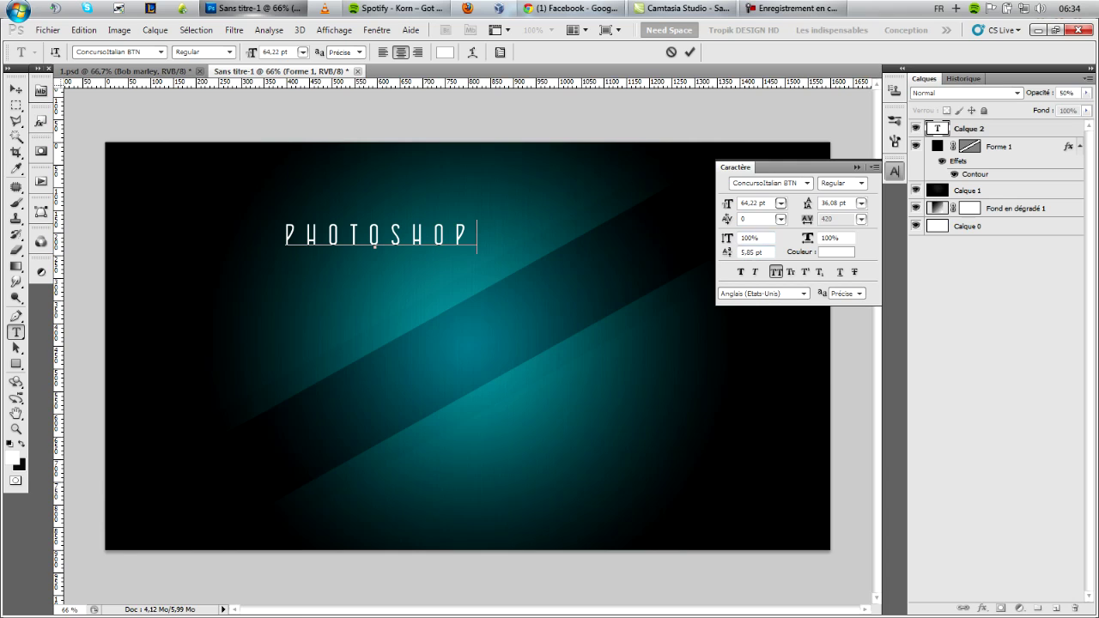
{"action": "left_click_drag", "start_coordinate": [728, 238], "coordinate": [725, 238]}
{"action": "type", "text": "100"}
{"action": "key", "text": "Return"}
{"action": "left_click", "coordinate": [807, 183]}
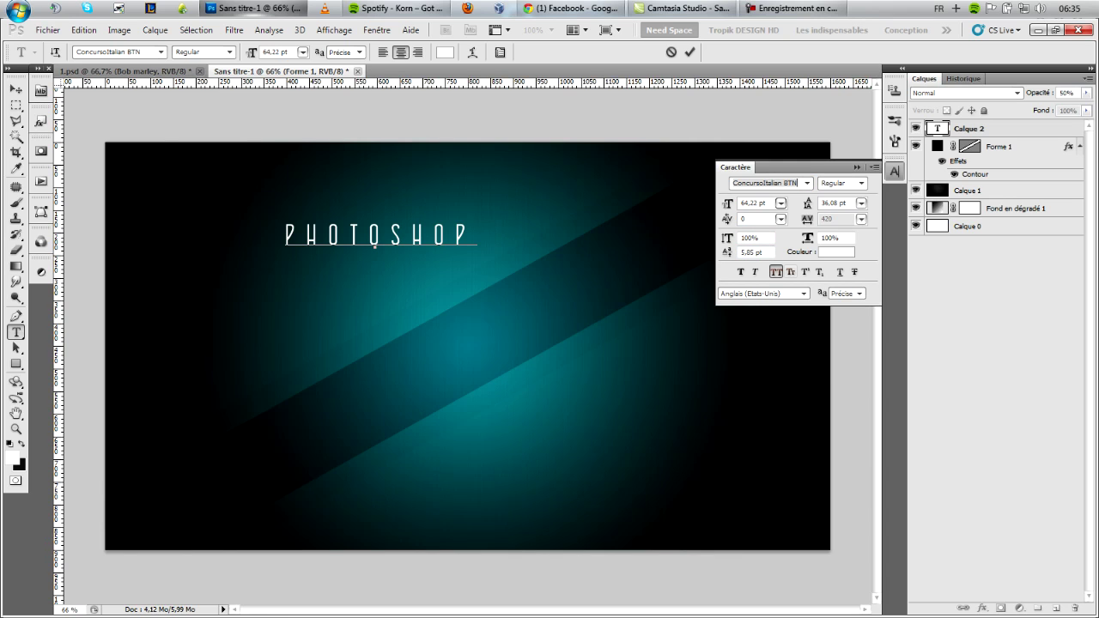
{"action": "left_click", "coordinate": [776, 272]}
{"action": "left_click", "coordinate": [857, 167]}
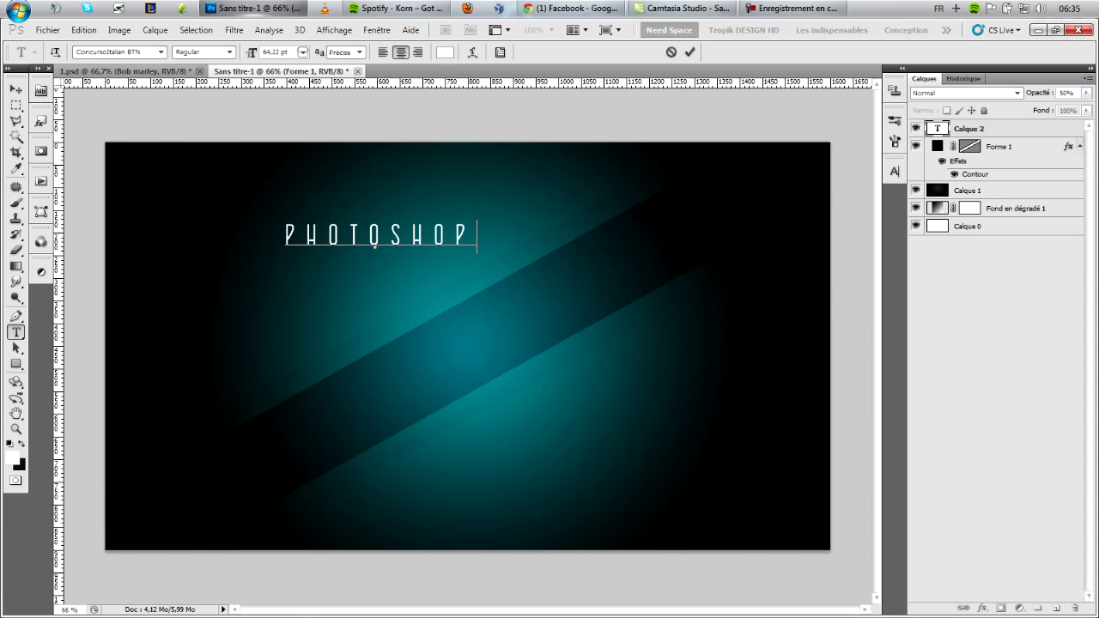
Examine the finished word layout in 1.psd and its photoshop text layer as a reference, returning to the new wallpaper document.
{"action": "left_click", "coordinate": [156, 71]}
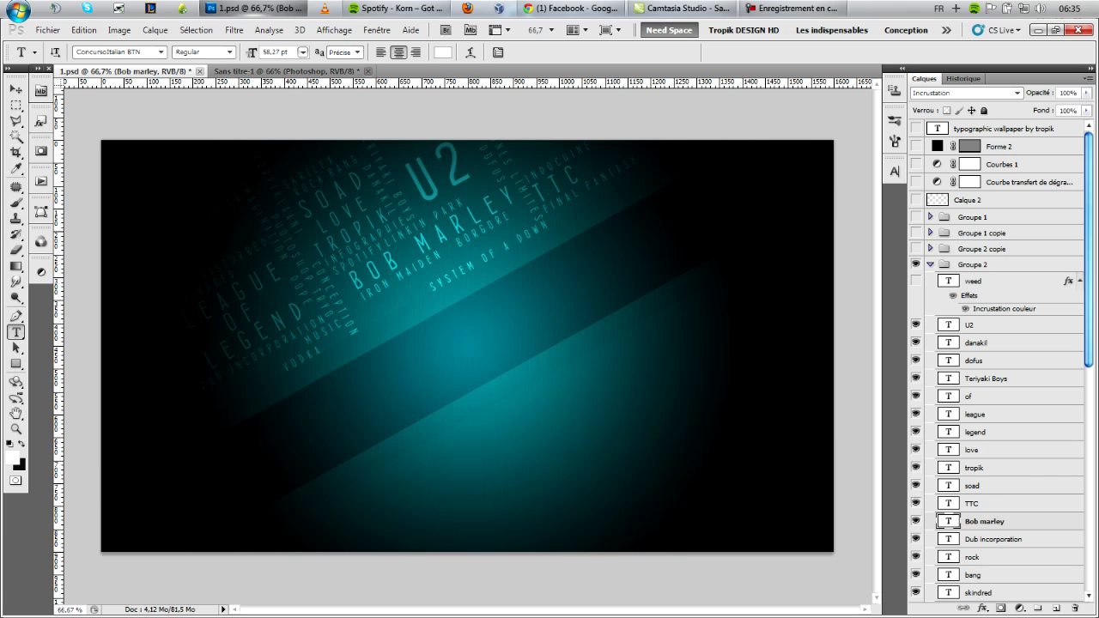
{"action": "left_click", "coordinate": [272, 198]}
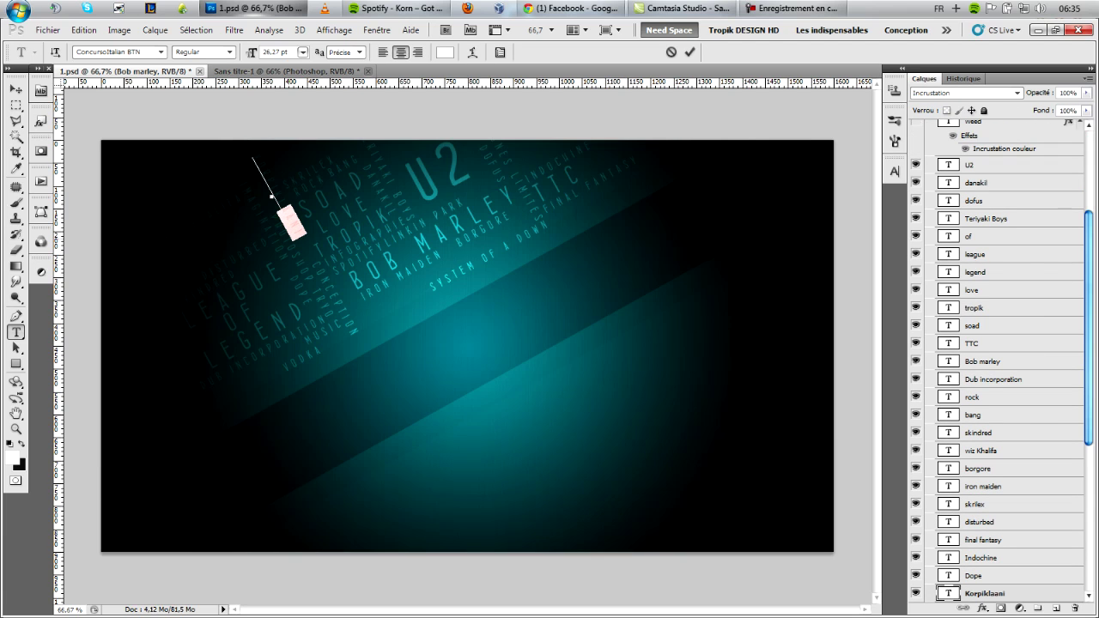
{"action": "key", "text": "Escape"}
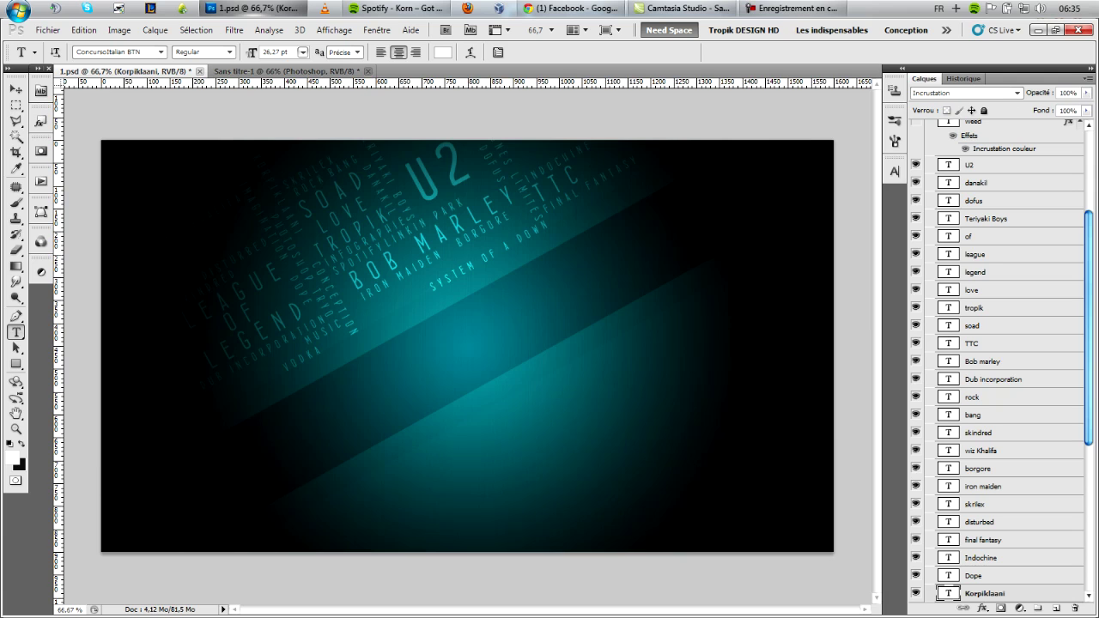
{"action": "left_click", "coordinate": [249, 71]}
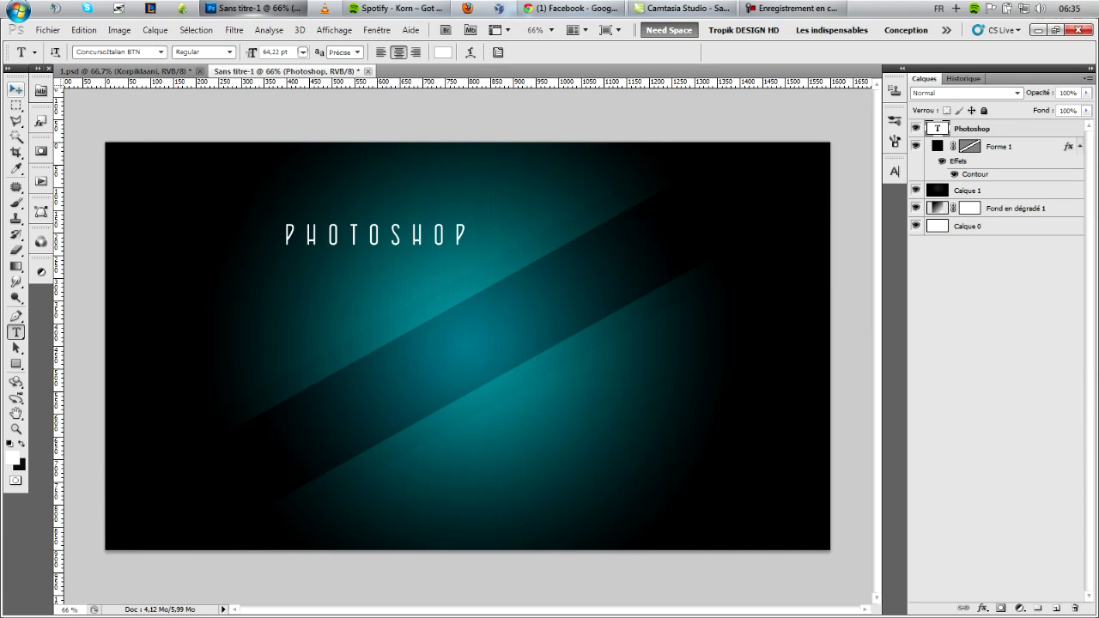
{"action": "left_click", "coordinate": [129, 71]}
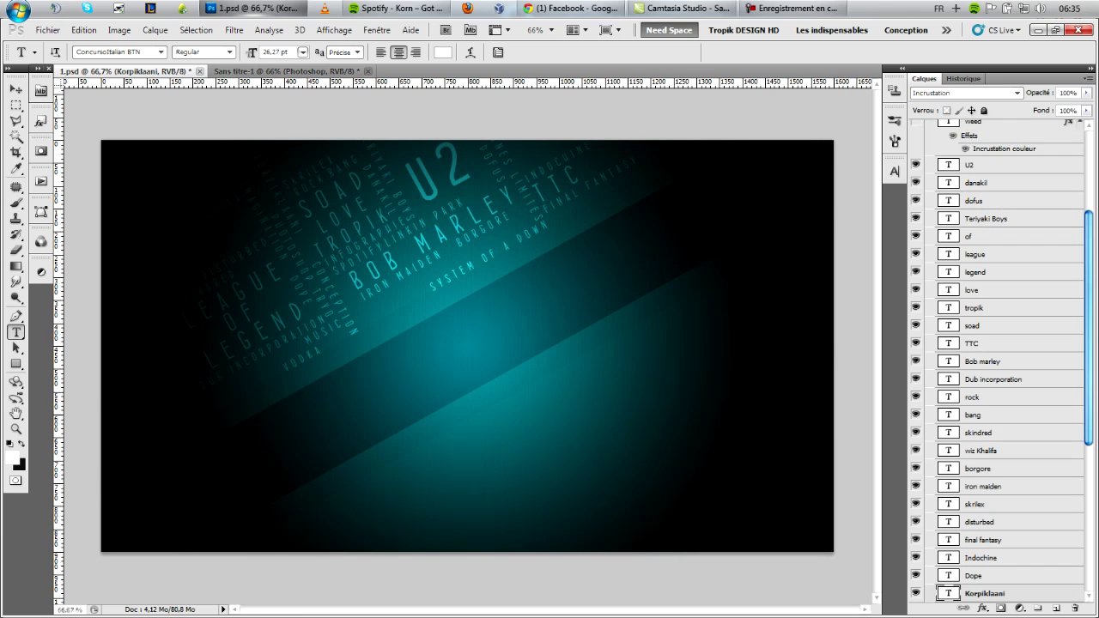
{"action": "scroll", "coordinate": [1000, 361], "scroll_direction": "down", "scroll_amount": 5}
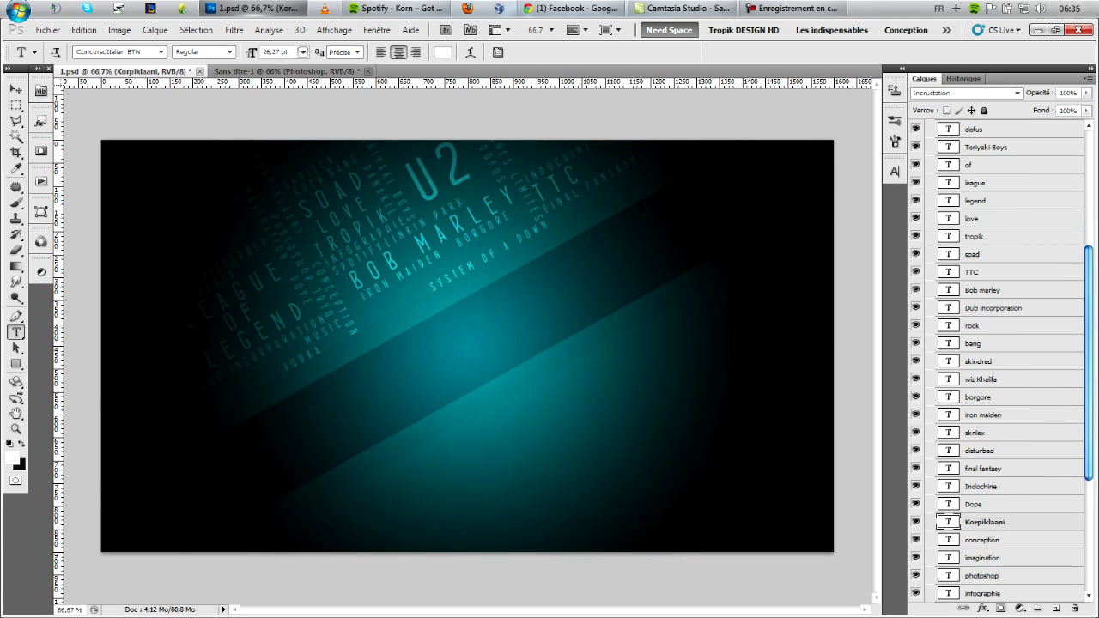
{"action": "left_click", "coordinate": [983, 540]}
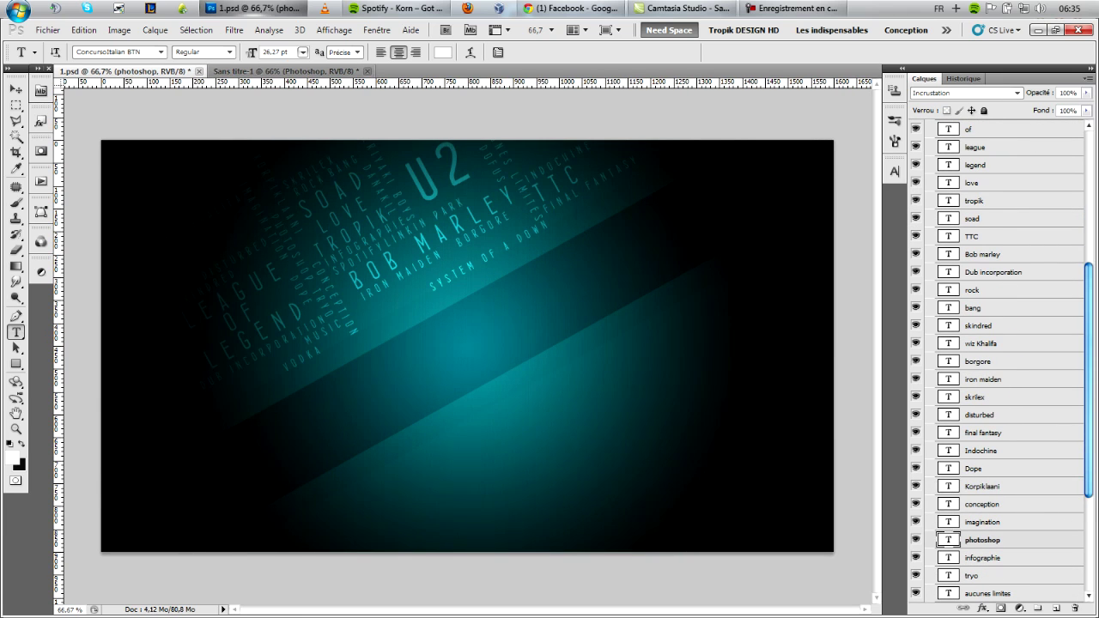
{"action": "left_click", "coordinate": [286, 72]}
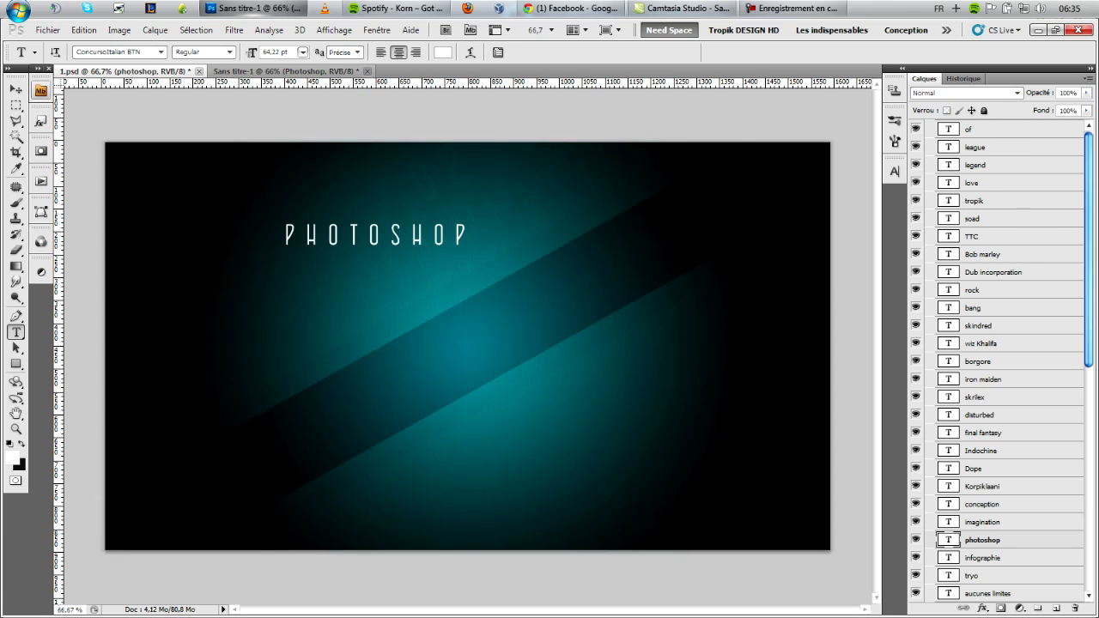
Move the PHOTOSHOP text down and to the left, and rotate it 60° so it runs perpendicular to the diagonal band.
{"action": "key", "text": "v"}
{"action": "left_click_drag", "start_coordinate": [376, 234], "coordinate": [341, 254]}
{"action": "key", "text": "ctrl+t"}
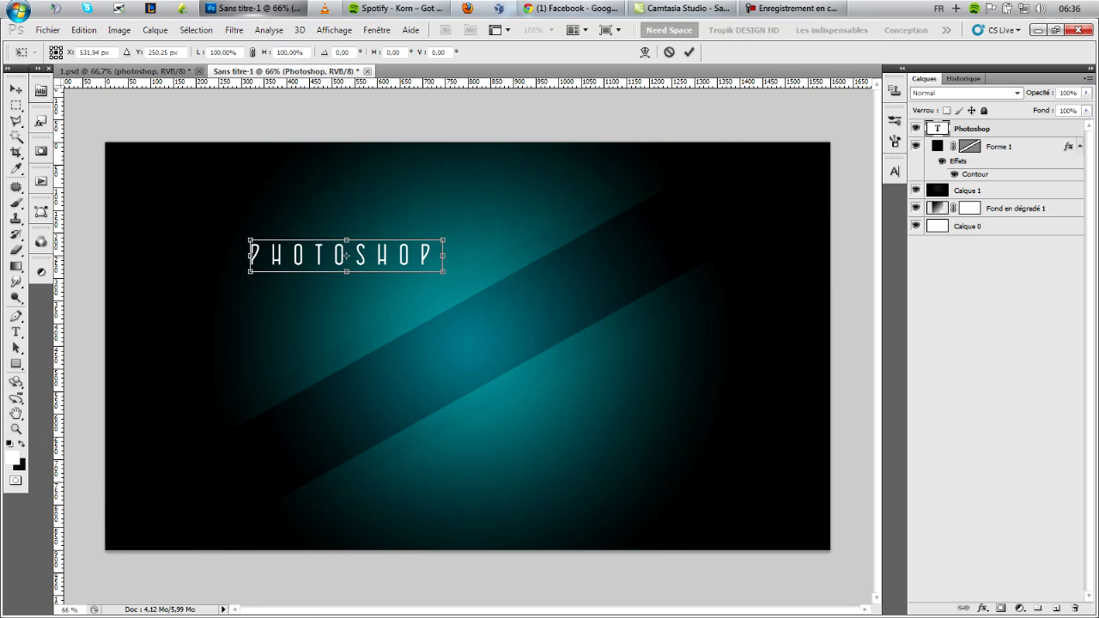
{"action": "mouse_move", "coordinate": [346, 256]}
{"action": "left_mouse_down"}
{"action": "mouse_move", "coordinate": [362, 249]}
{"action": "mouse_move", "coordinate": [339, 262]}
{"action": "left_mouse_up"}
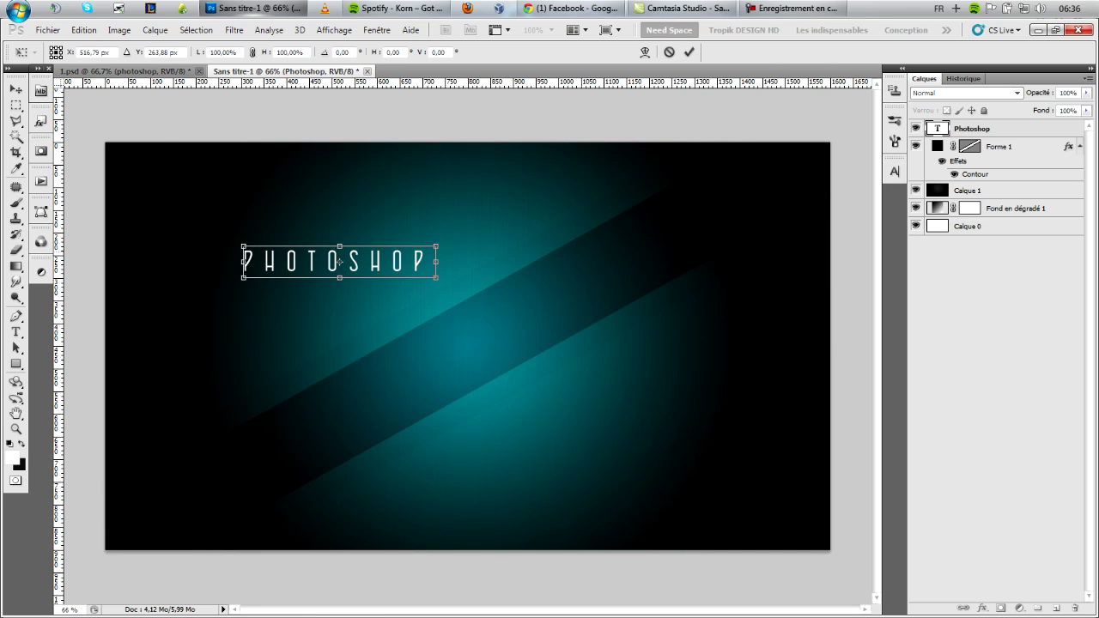
{"action": "left_click_drag", "start_coordinate": [447, 244], "coordinate": [415, 348]}
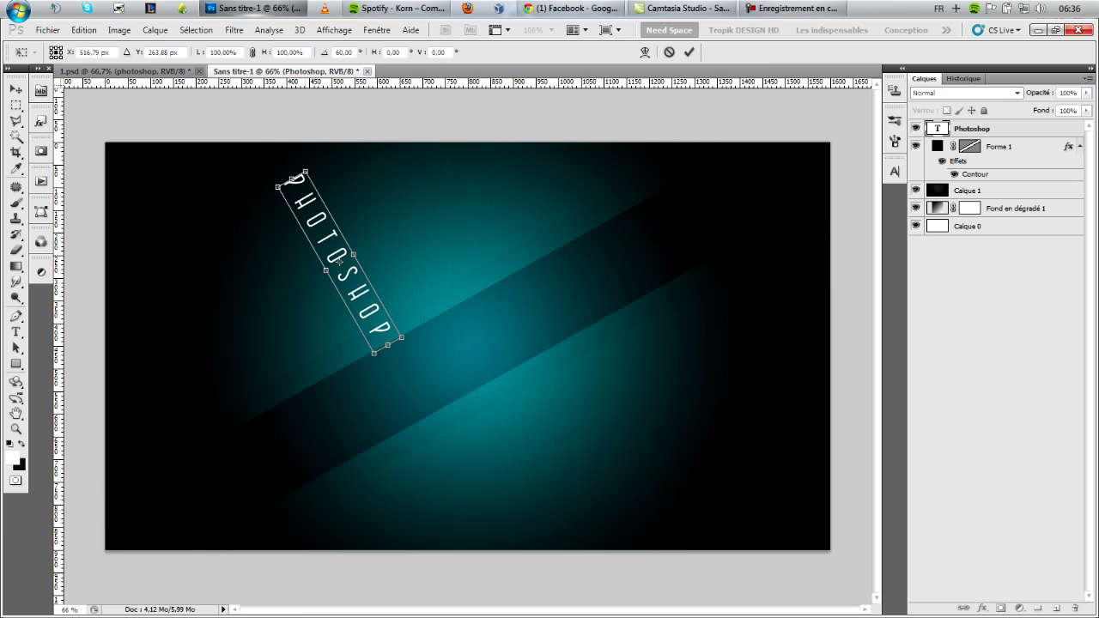
Scale the rotated PHOTOSHOP text proportionally to about 48.75% and place it in the upper-left part of the glow.
{"action": "left_click_drag", "start_coordinate": [291, 179], "coordinate": [334, 267]}
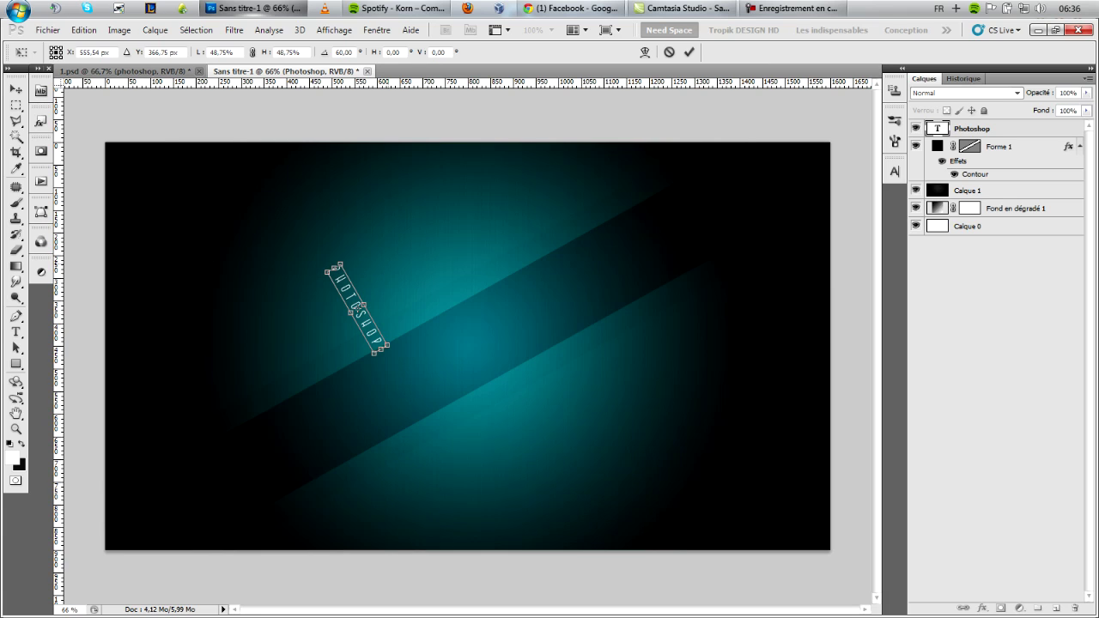
{"action": "key", "text": "Return"}
{"action": "left_click_drag", "start_coordinate": [357, 305], "coordinate": [305, 250]}
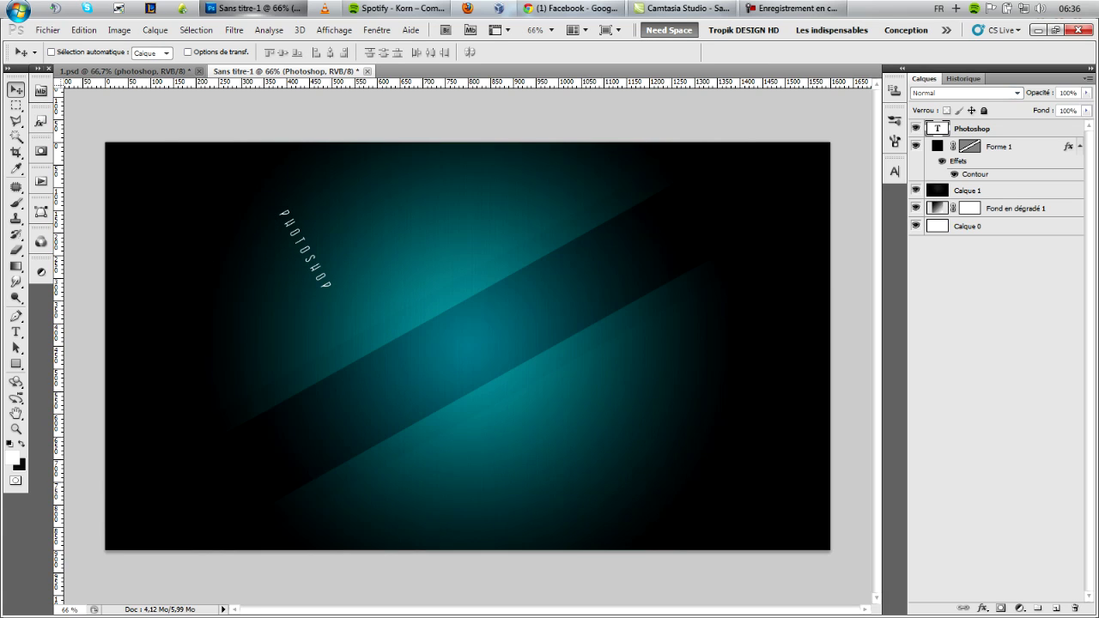
Set the Photoshop text layer's blend mode to Incrustation.
{"action": "left_click", "coordinate": [1017, 92]}
{"action": "left_click", "coordinate": [1017, 93]}
{"action": "left_click", "coordinate": [1018, 93]}
{"action": "left_click", "coordinate": [1017, 93]}
{"action": "left_click", "coordinate": [1018, 92]}
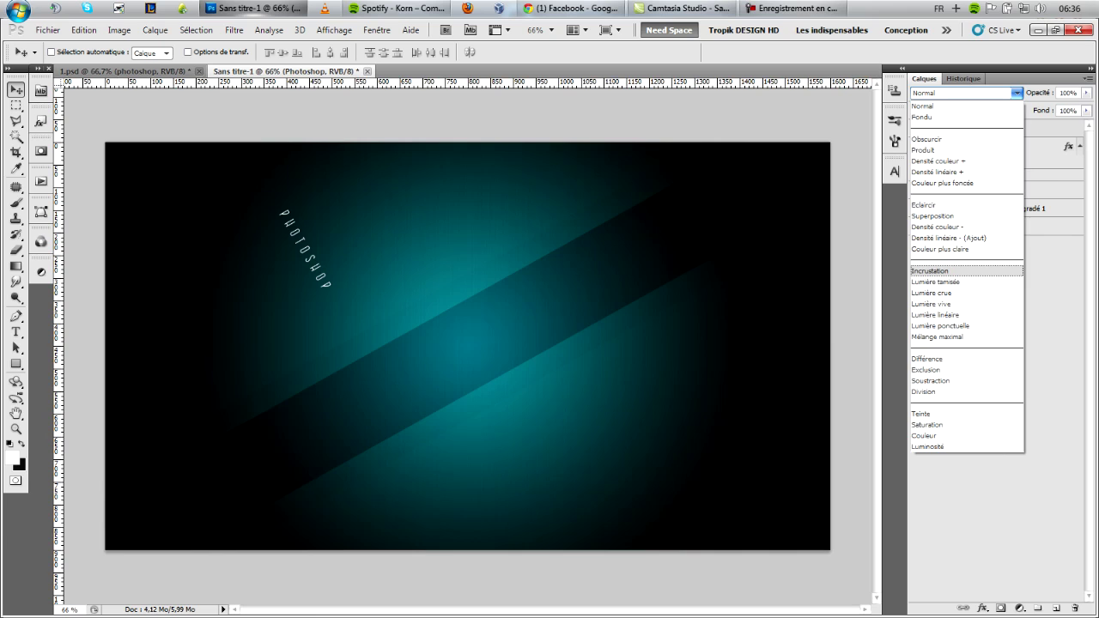
{"action": "key", "text": "Return"}
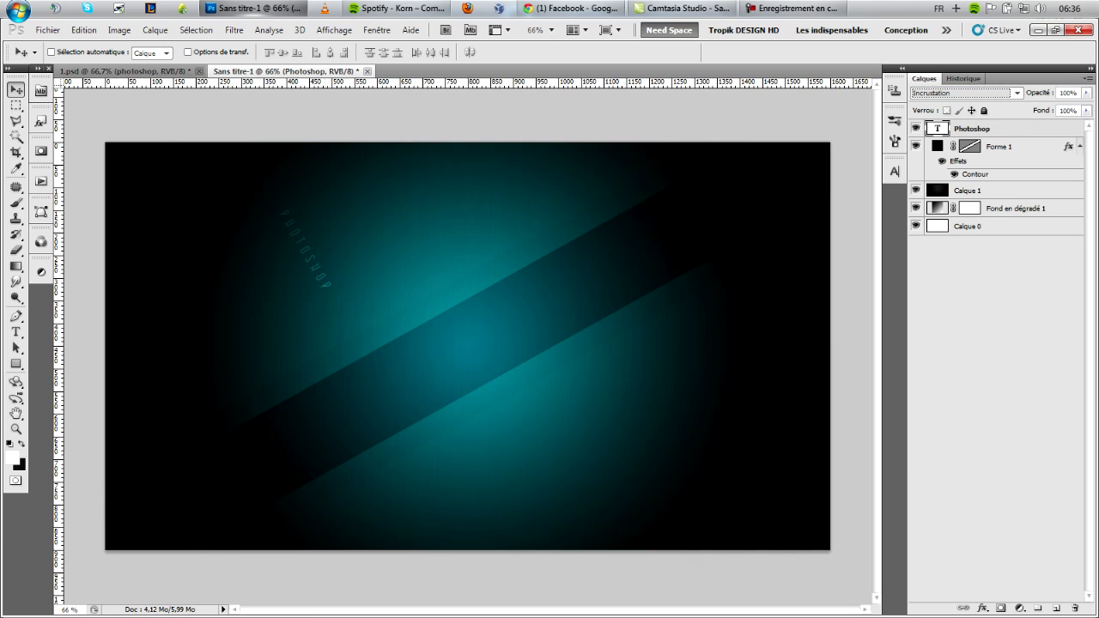
Check the reference layout in 1.psd, and add a new text layer reading "U2" above the diagonal band in the new document.
{"action": "left_click", "coordinate": [137, 71]}
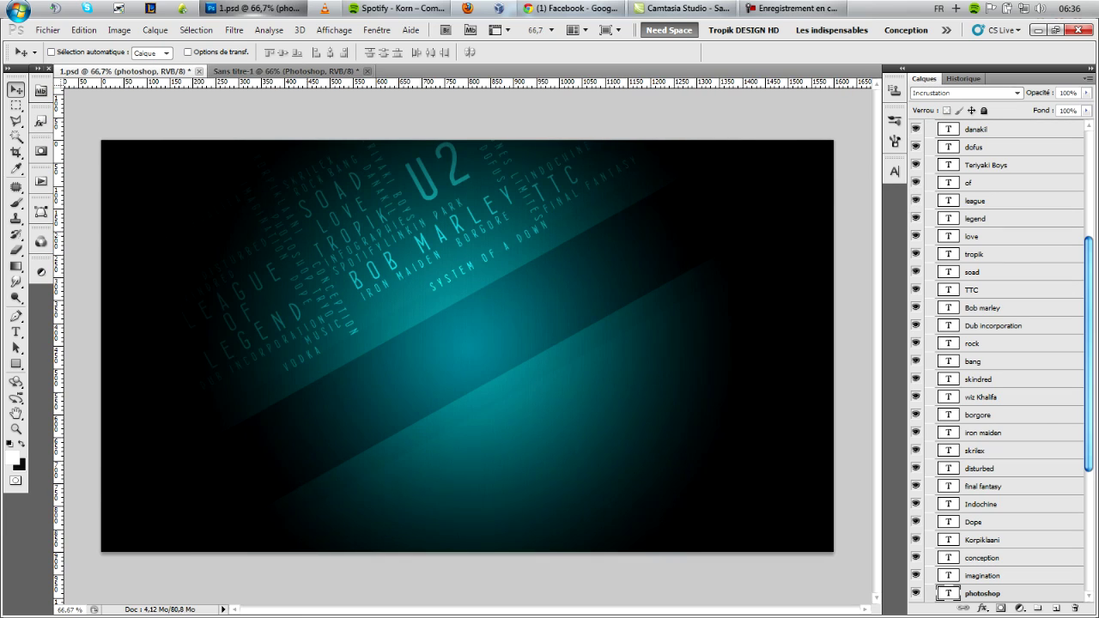
{"action": "key", "text": "ctrl+Tab"}
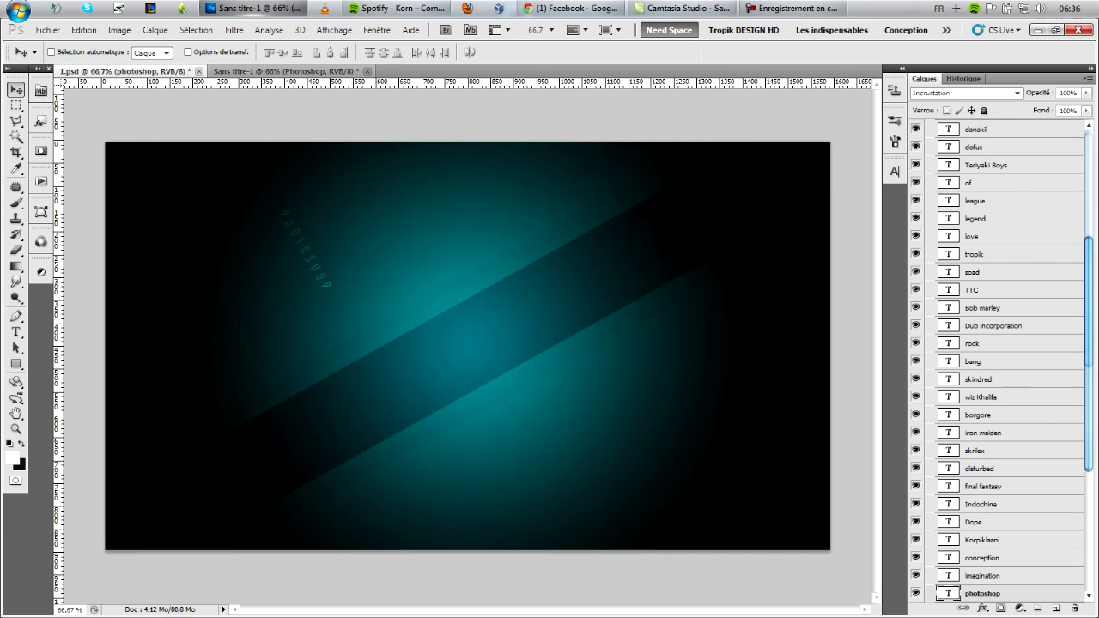
{"action": "key", "text": "t"}
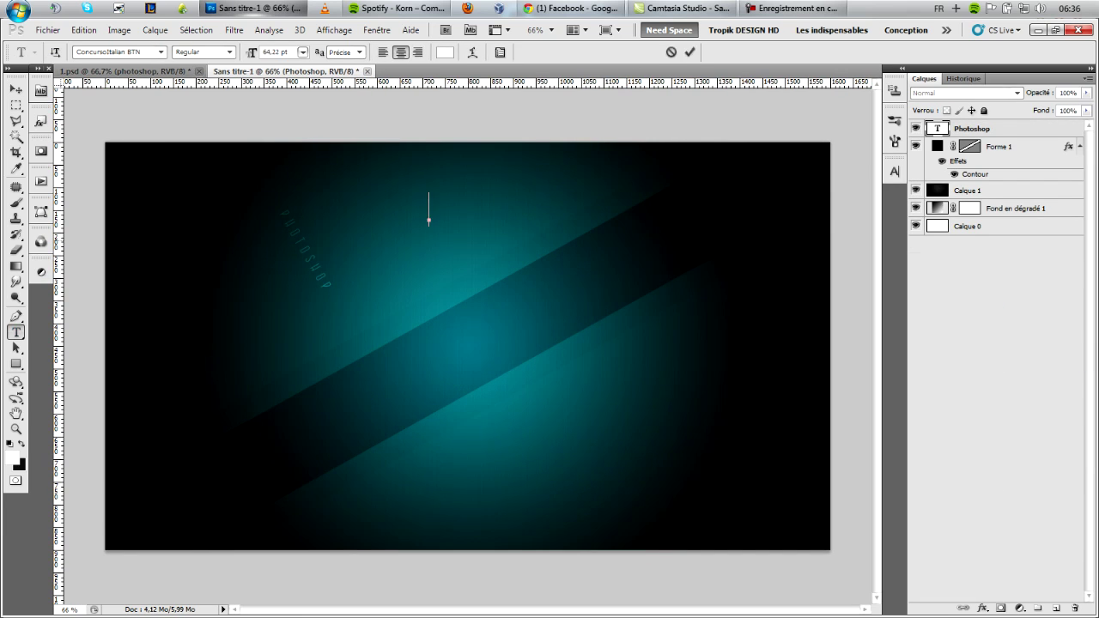
{"action": "left_click", "coordinate": [429, 215]}
{"action": "type", "text": "Desi"}
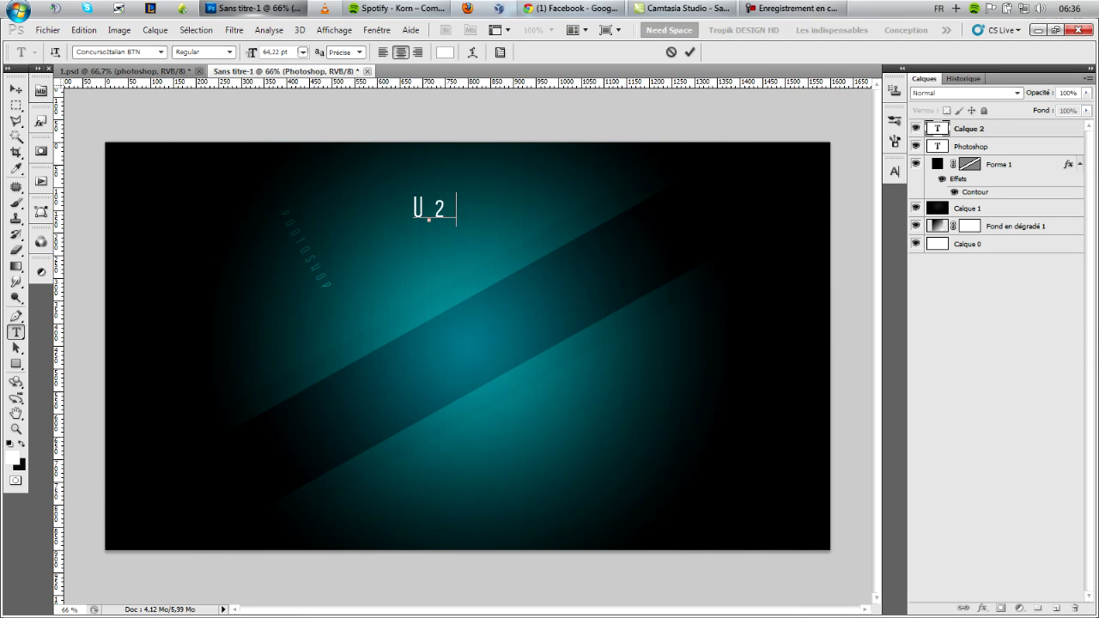
Enlarge only the character 2 of the U2 text to 85.22 pt.
{"action": "key", "text": "shift+Left"}
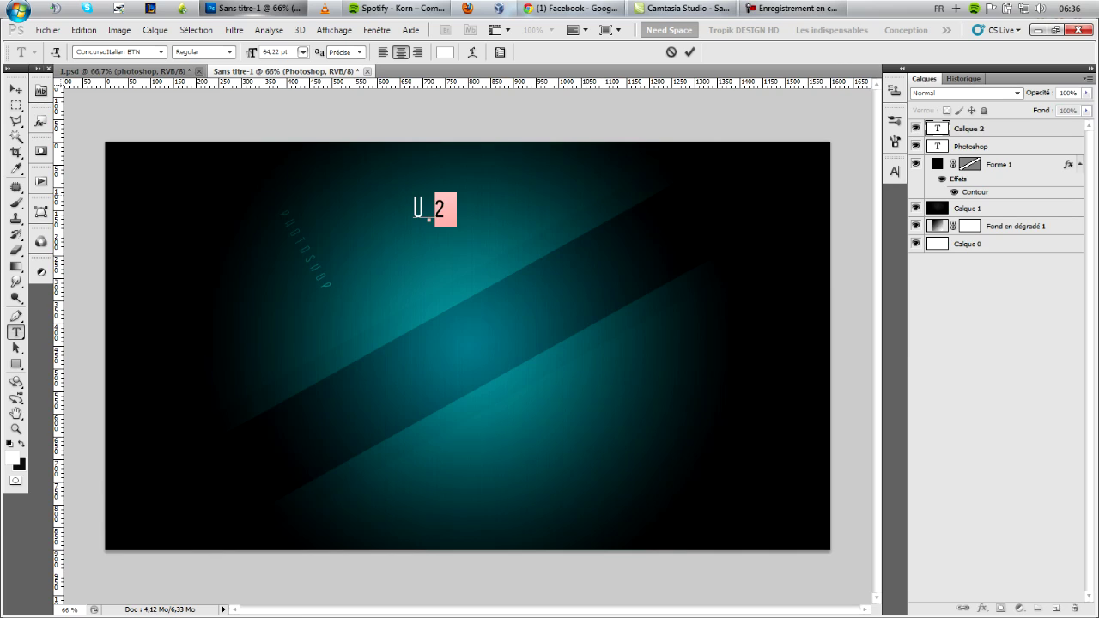
{"action": "key", "text": "Left"}
{"action": "key", "text": "shift+Right"}
{"action": "key", "text": "shift+Right"}
{"action": "key", "text": "Left"}
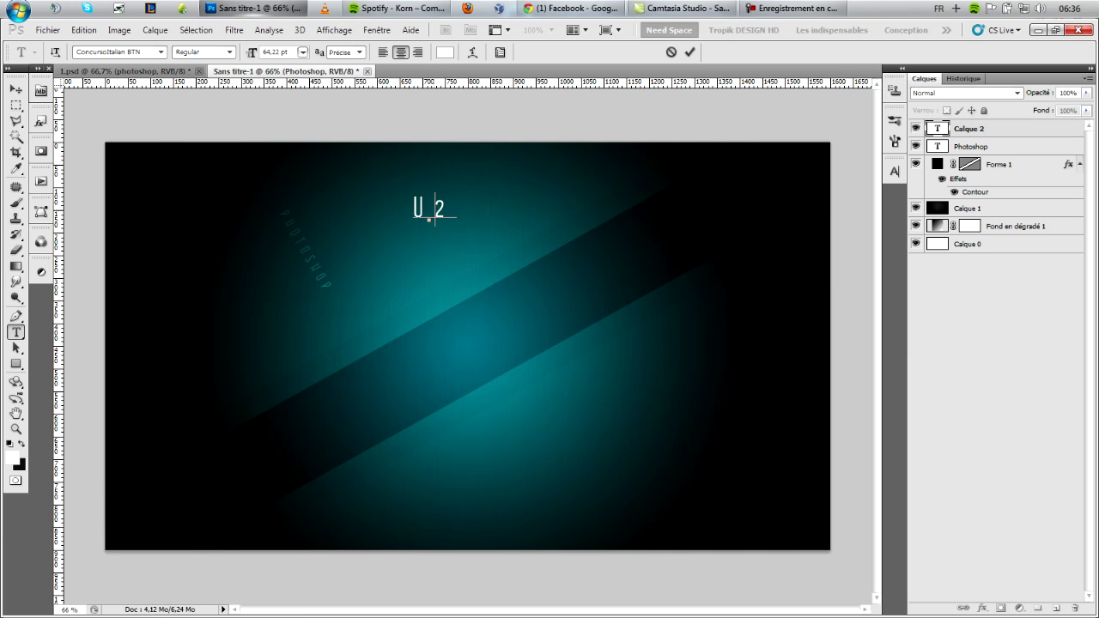
{"action": "key", "text": "shift+Right"}
{"action": "left_click_drag", "start_coordinate": [252, 52], "coordinate": [262, 52]}
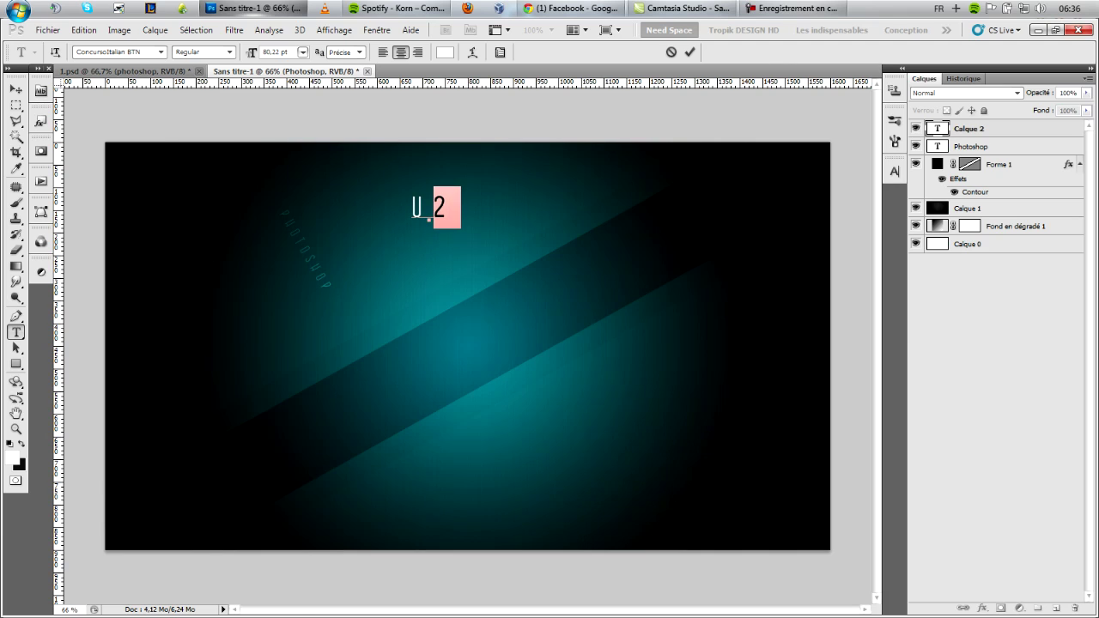
{"action": "left_click_drag", "start_coordinate": [262, 52], "coordinate": [266, 52]}
Apply faux bold to the letter U of the U2 text and commit the text edit.
{"action": "left_click", "coordinate": [434, 207]}
{"action": "left_click_drag", "start_coordinate": [462, 208], "coordinate": [413, 208]}
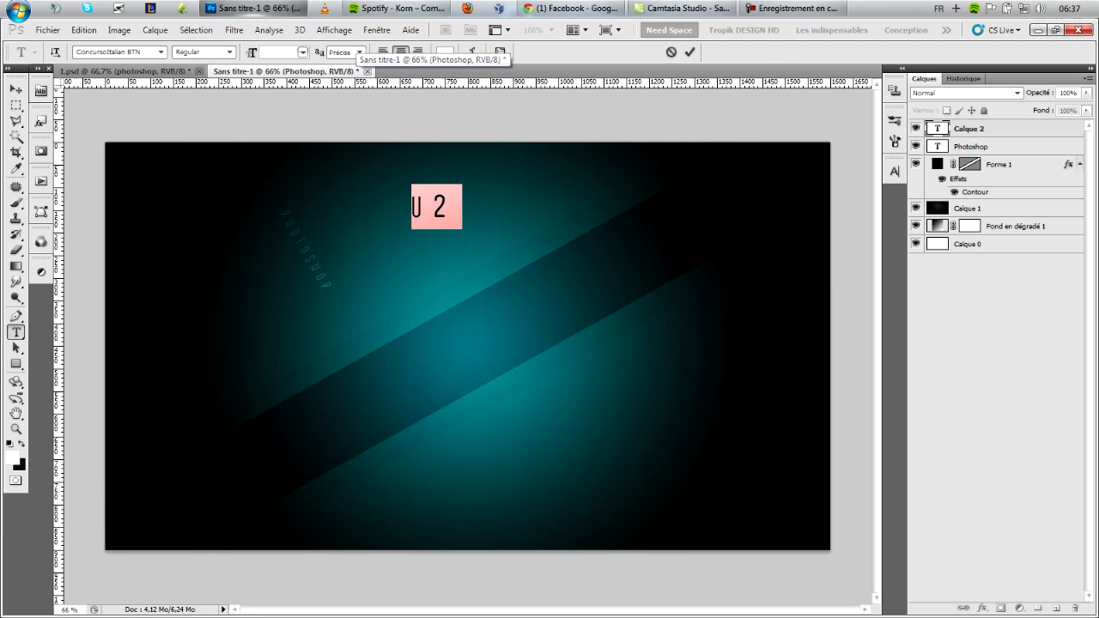
{"action": "left_click", "coordinate": [434, 207]}
{"action": "left_click_drag", "start_coordinate": [434, 207], "coordinate": [412, 207]}
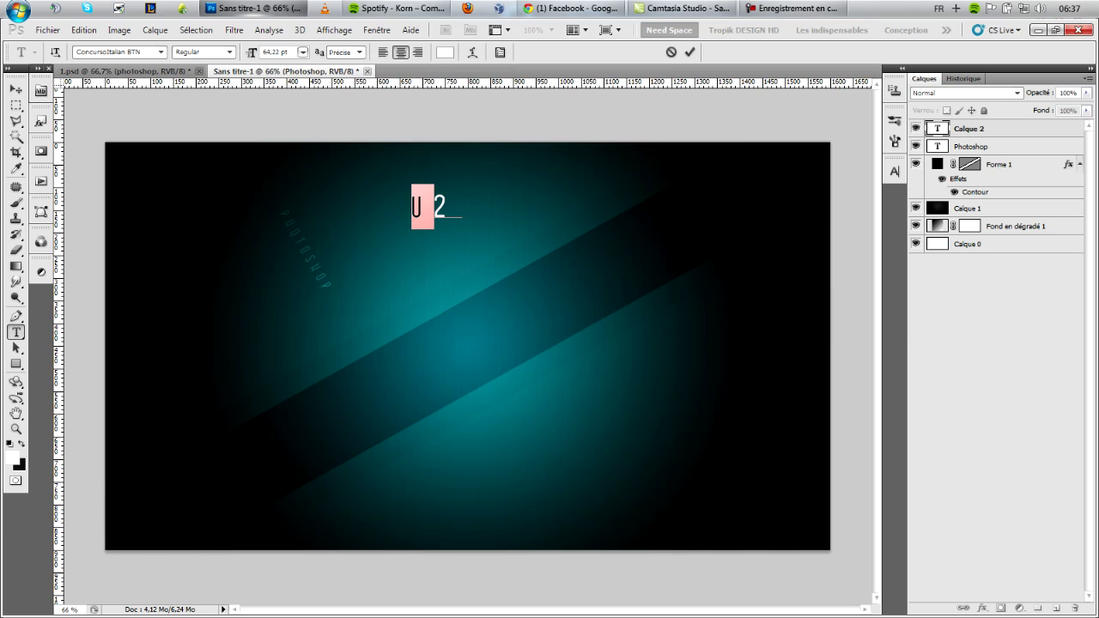
{"action": "left_click", "coordinate": [895, 171]}
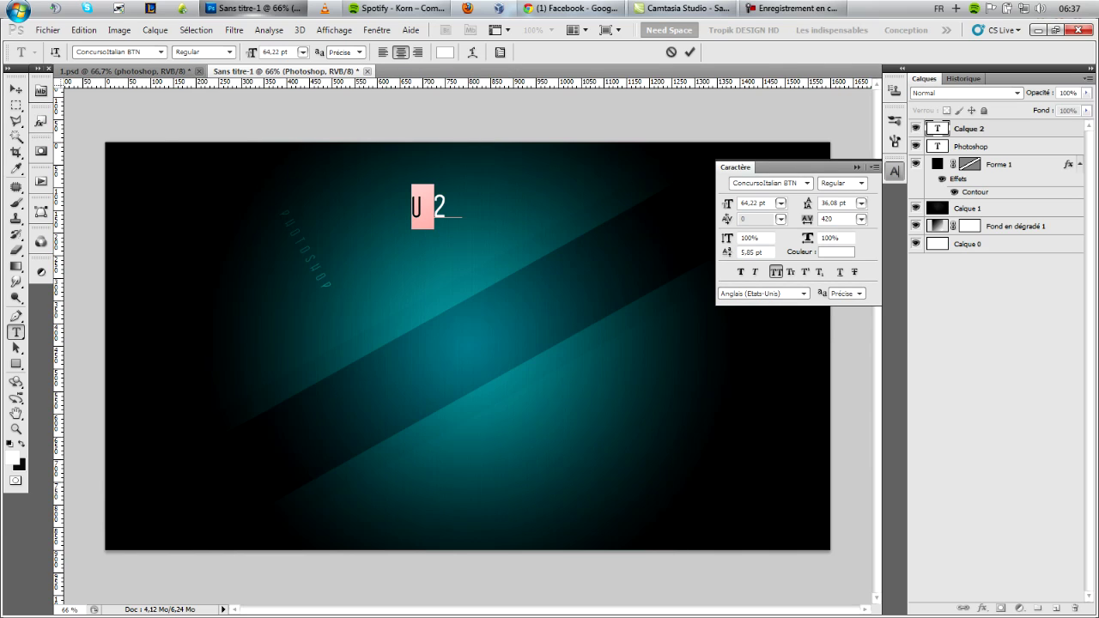
{"action": "left_click", "coordinate": [740, 271]}
{"action": "left_click", "coordinate": [857, 167]}
{"action": "left_click", "coordinate": [461, 207]}
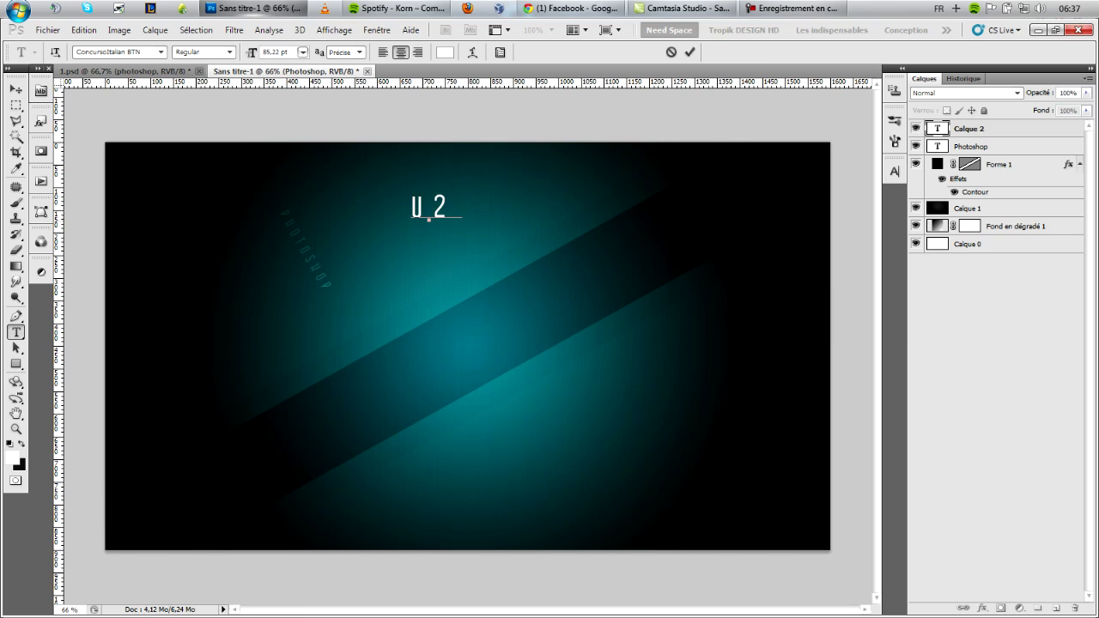
{"action": "key", "text": "ctrl+Return"}
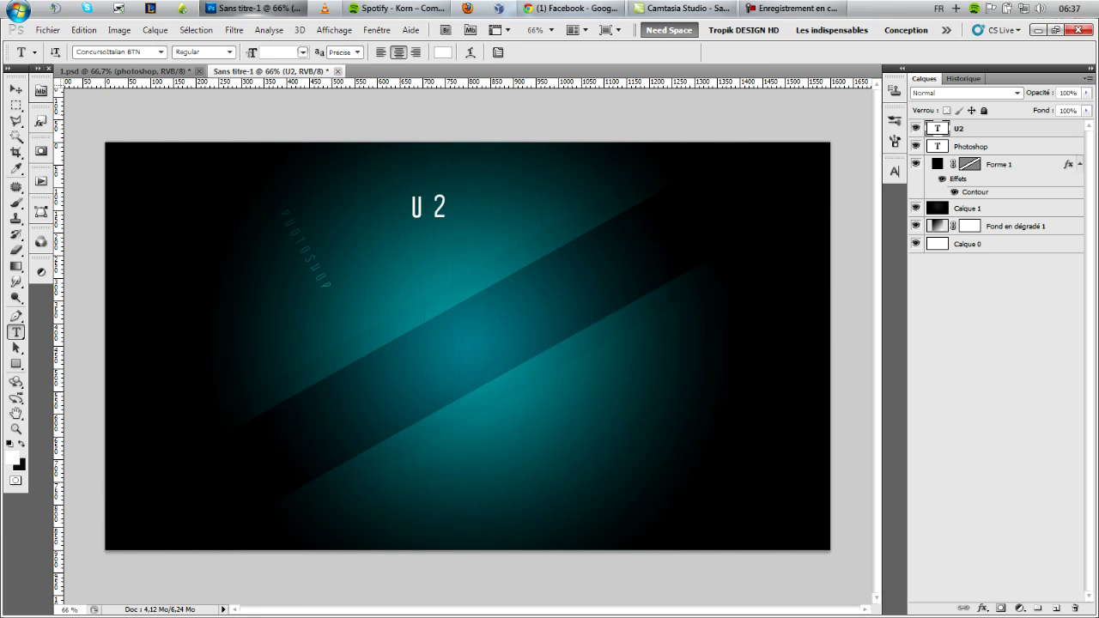
Compare with the reference in 1.psd, and tighten the whole U2 text by setting its tracking to 200.
{"action": "left_click", "coordinate": [172, 70]}
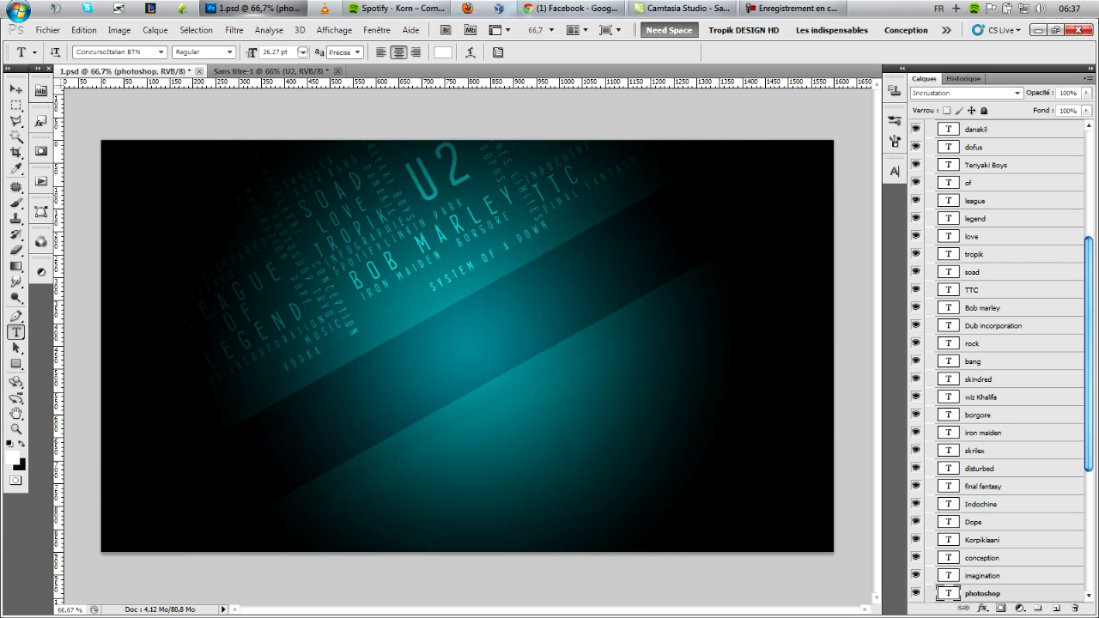
{"action": "left_click", "coordinate": [271, 70]}
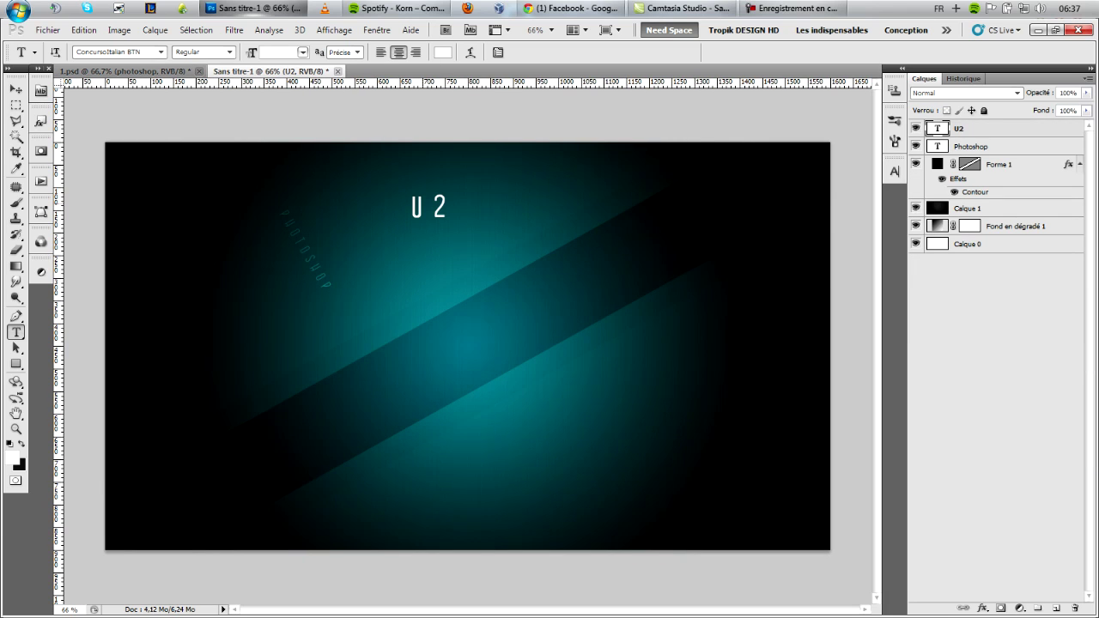
{"action": "left_click_drag", "start_coordinate": [410, 206], "coordinate": [462, 206]}
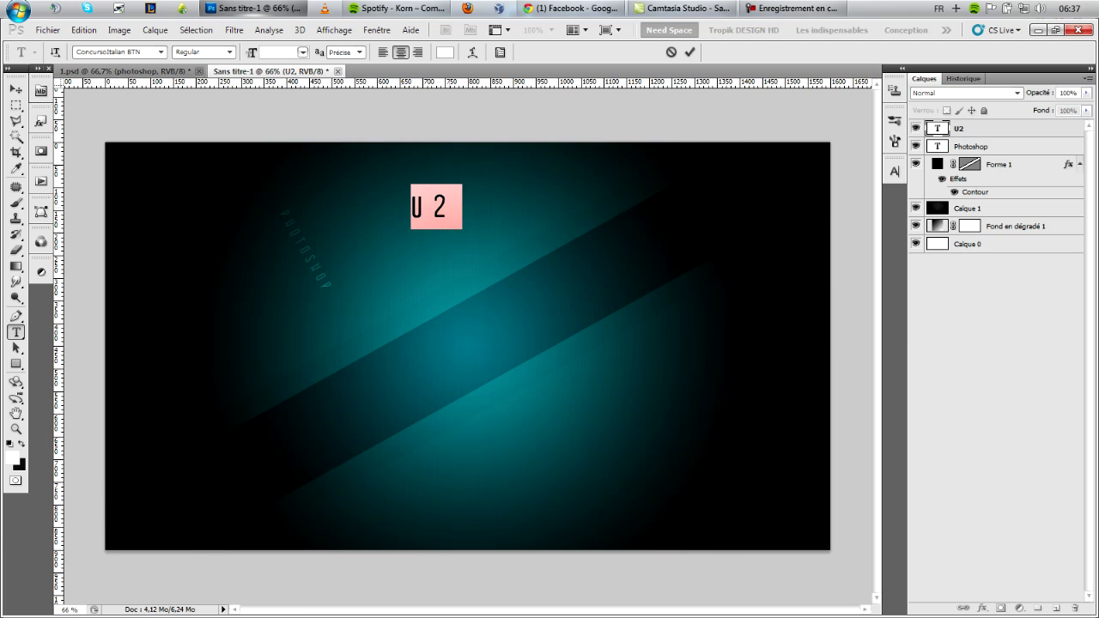
{"action": "left_click", "coordinate": [895, 171]}
{"action": "left_click_drag", "start_coordinate": [807, 219], "coordinate": [797, 219]}
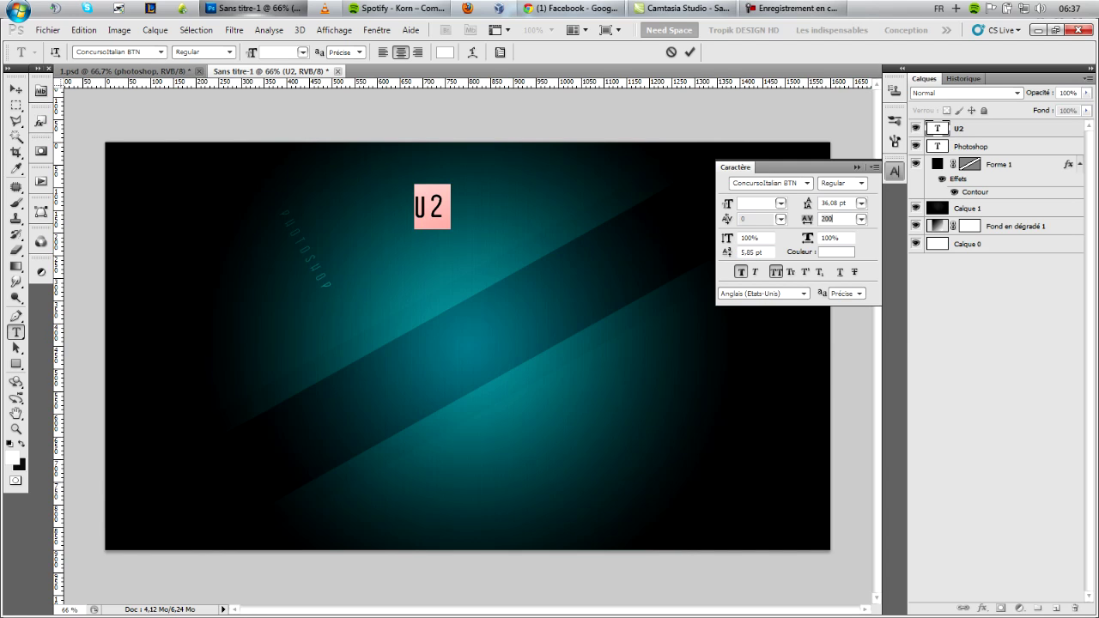
{"action": "left_click", "coordinate": [690, 53]}
Rotate the U2 text by -30°, enlarge it to about 2.5 times its size, and move it up beside the Photoshop text.
{"action": "key", "text": "v"}
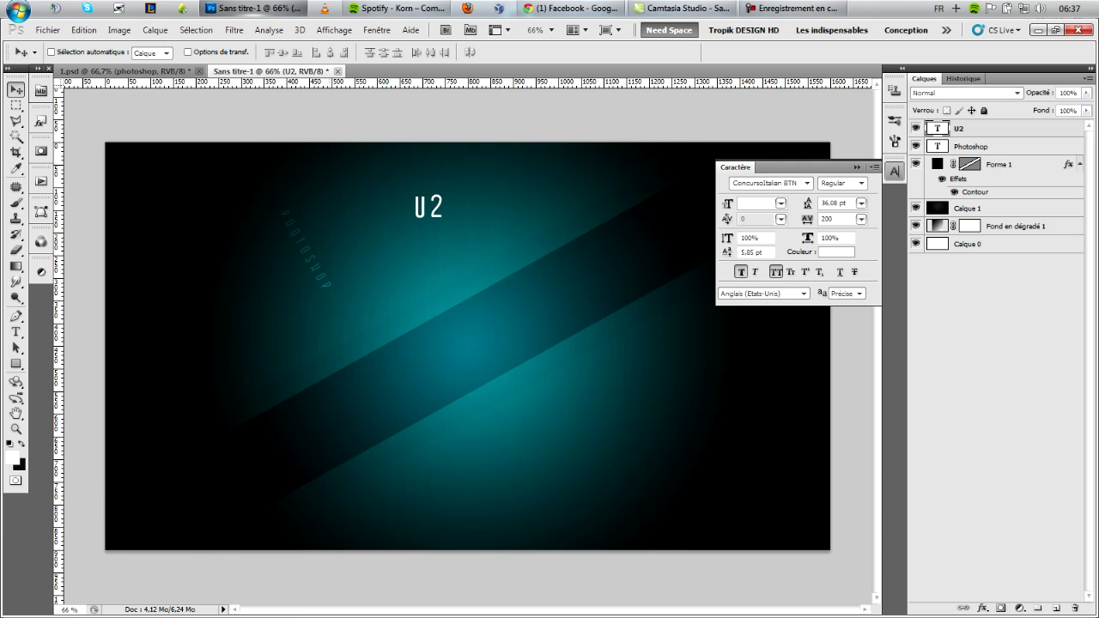
{"action": "key", "text": "ctrl+t"}
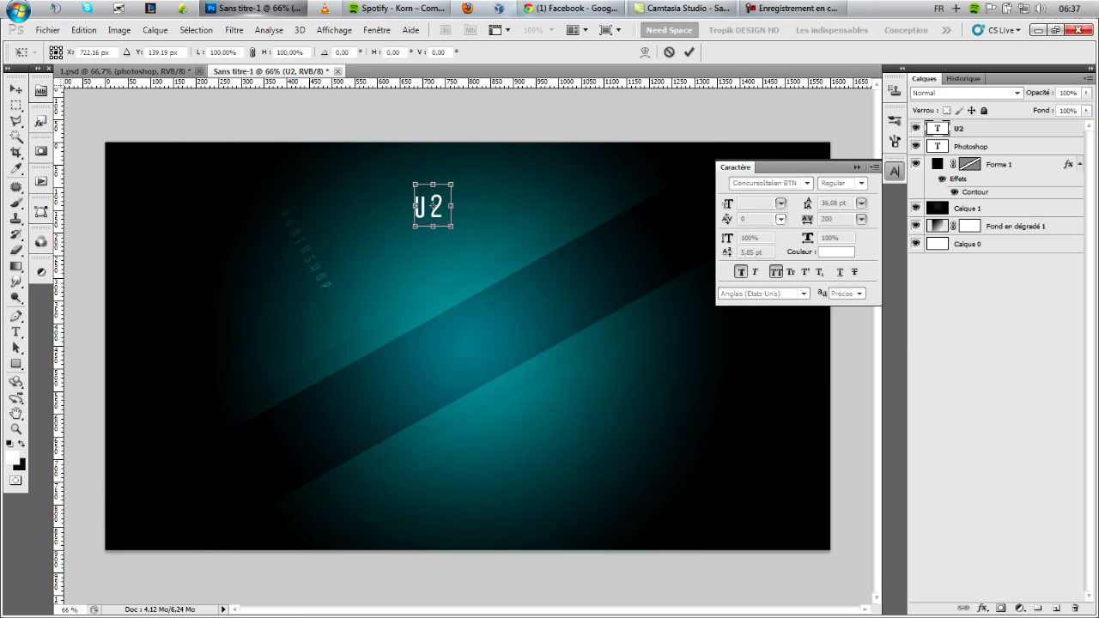
{"action": "left_click_drag", "start_coordinate": [416, 207], "coordinate": [416, 210]}
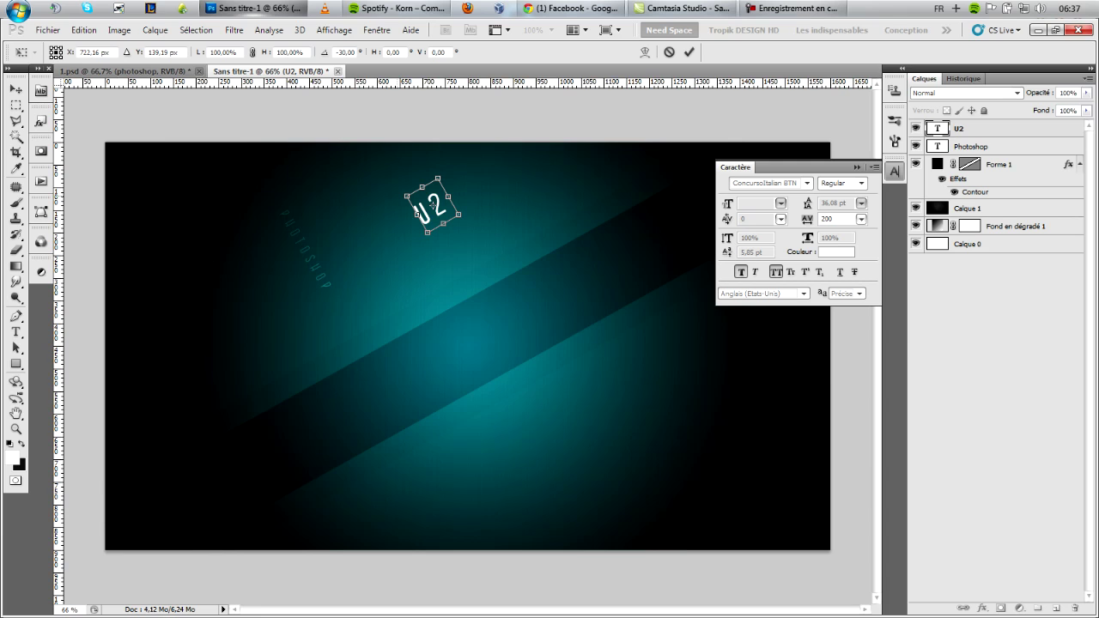
{"action": "left_click_drag", "start_coordinate": [416, 210], "coordinate": [325, 167]}
{"action": "key", "text": "Return"}
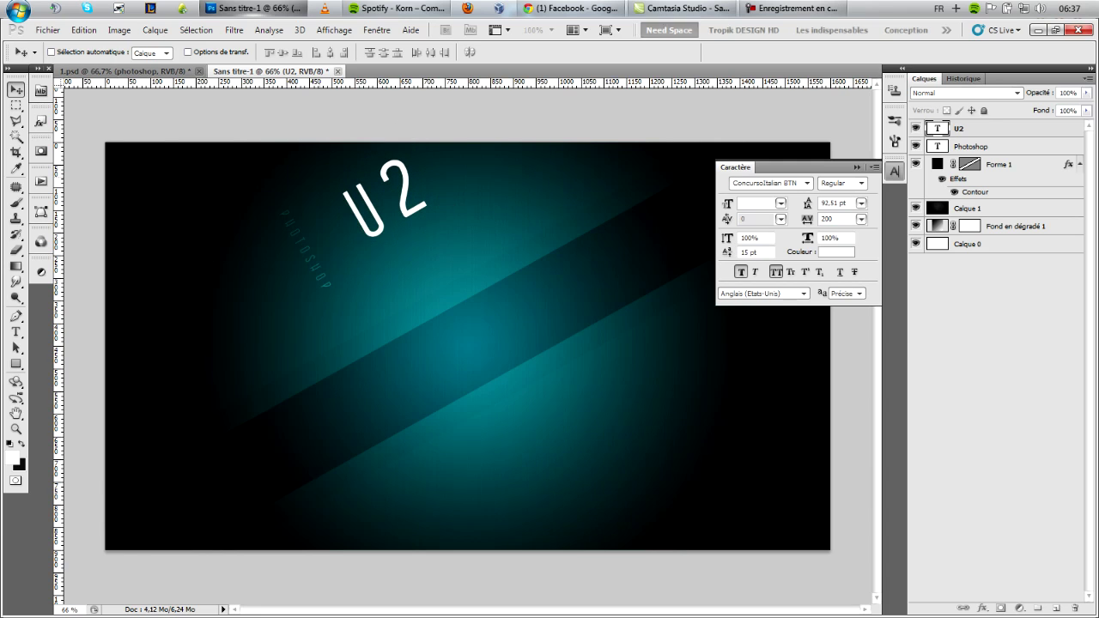
Set the U2 layer's blending mode to Incrustation and deselect the layer.
{"action": "left_click", "coordinate": [1018, 93]}
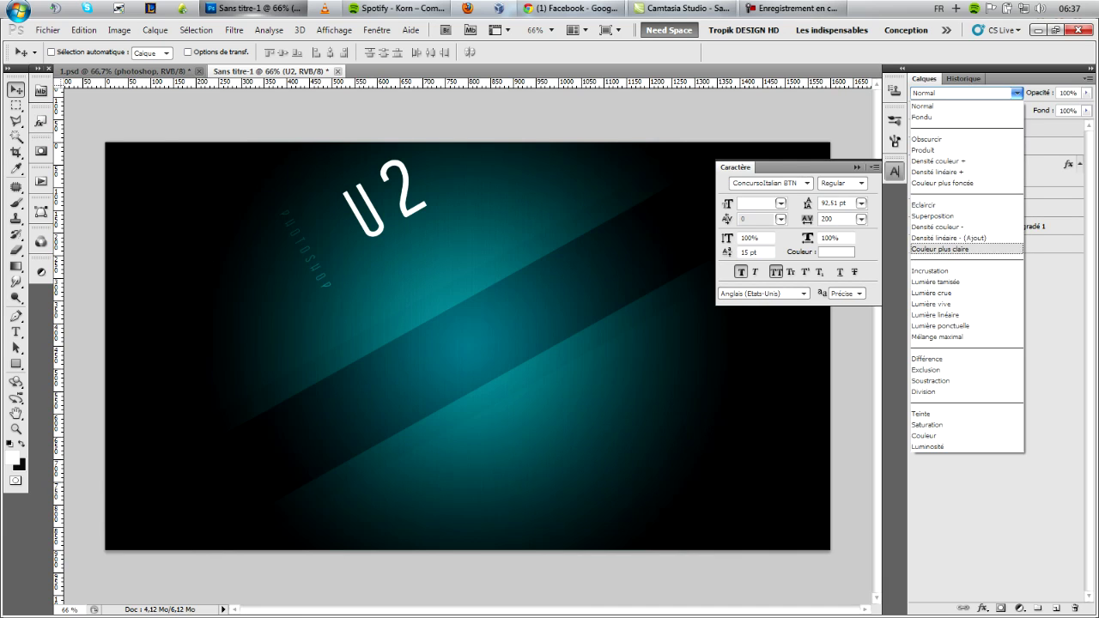
{"action": "left_click", "coordinate": [968, 260]}
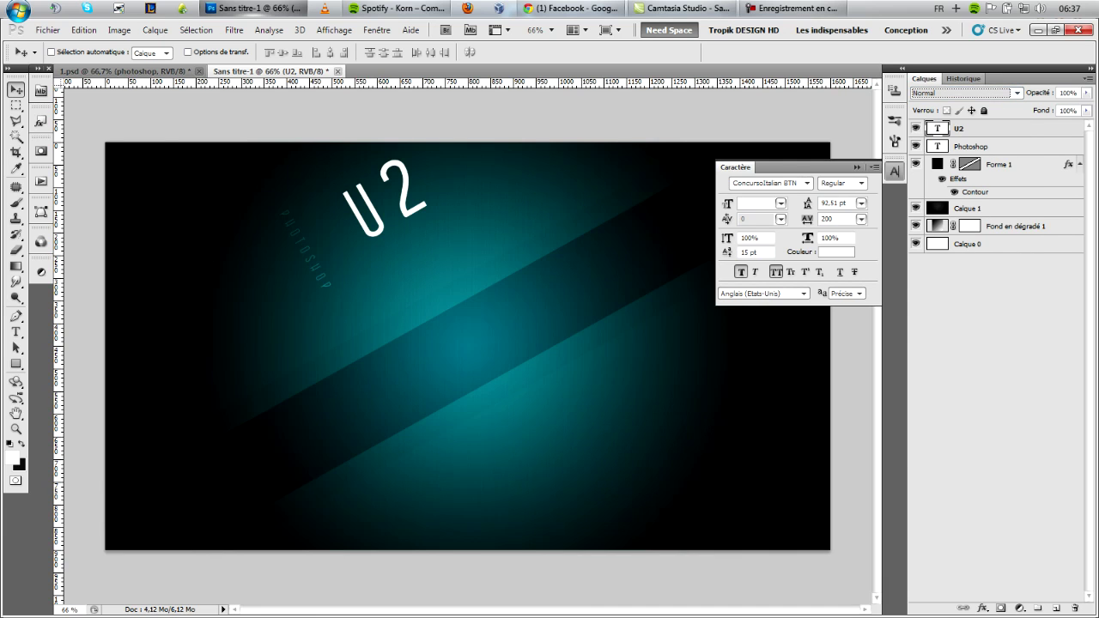
{"action": "left_click", "coordinate": [1018, 92]}
{"action": "left_click", "coordinate": [945, 265]}
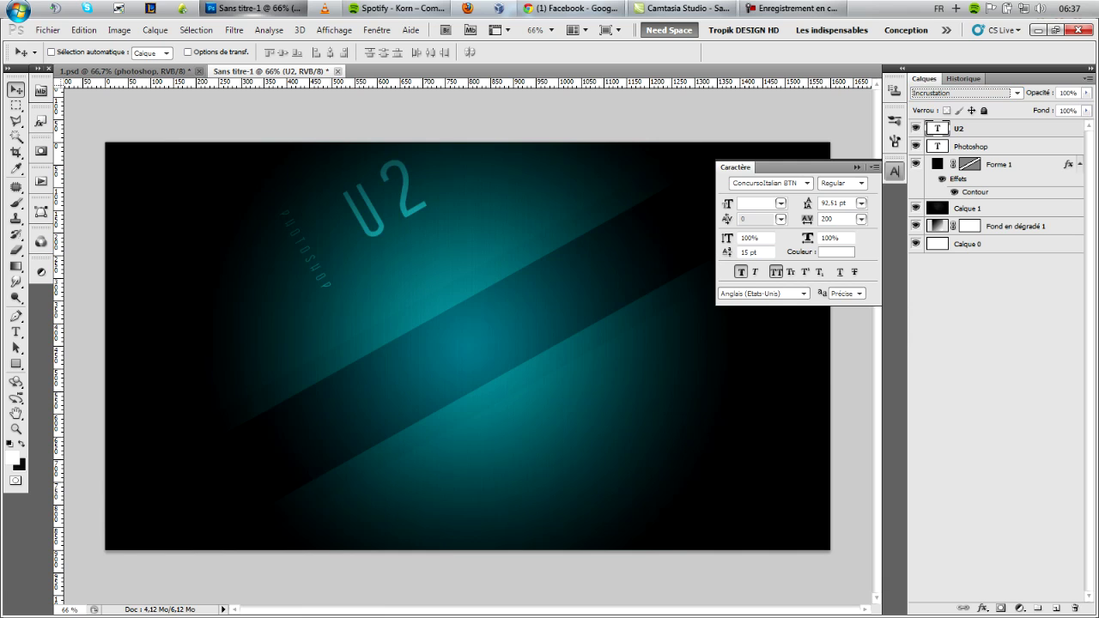
{"action": "left_click", "coordinate": [997, 360]}
Check the reference layout in 1.psd, and add a new text layer reading "bob marley" at the diagonal band's upper edge in the new document.
{"action": "left_click", "coordinate": [120, 70]}
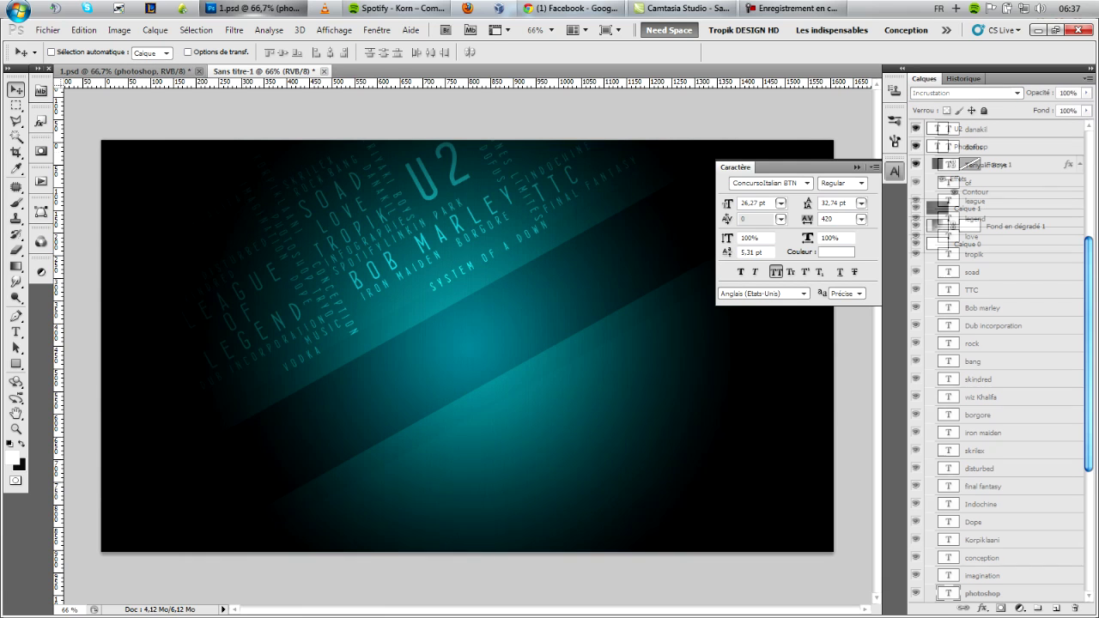
{"action": "left_click", "coordinate": [258, 71]}
{"action": "left_click", "coordinate": [159, 71]}
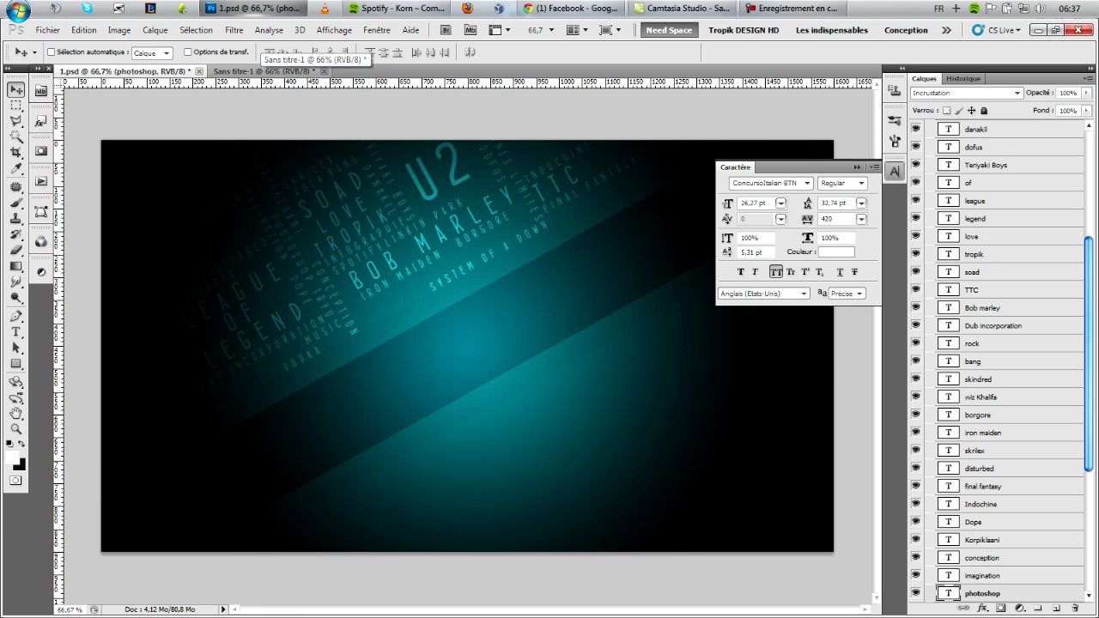
{"action": "left_click", "coordinate": [258, 70]}
{"action": "key", "text": "t"}
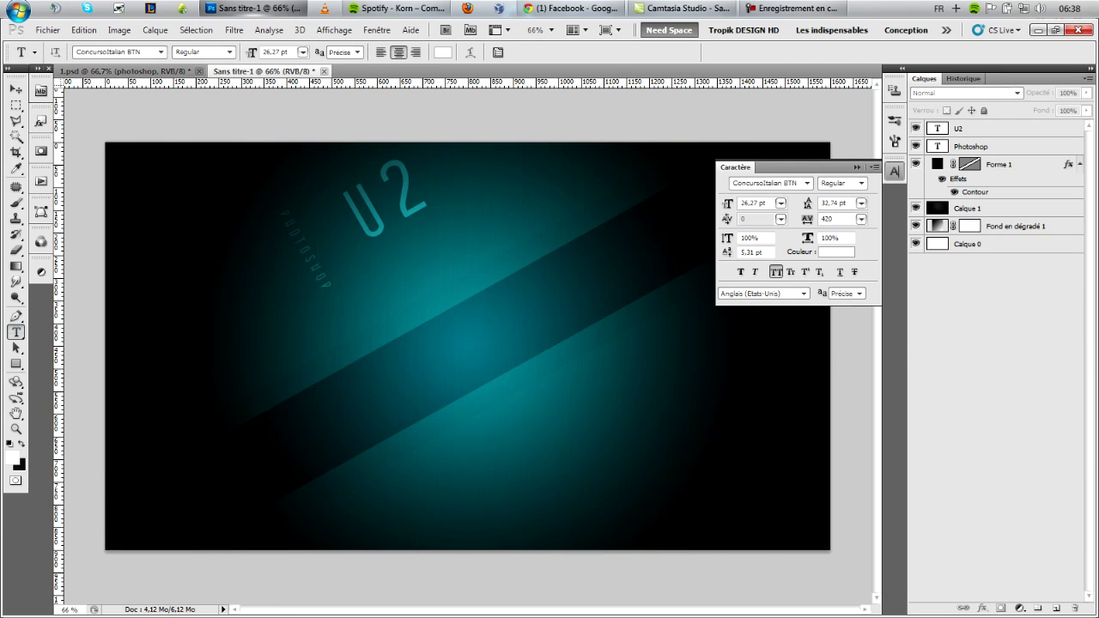
{"action": "left_click", "coordinate": [391, 333]}
{"action": "type", "text": "tropik"}
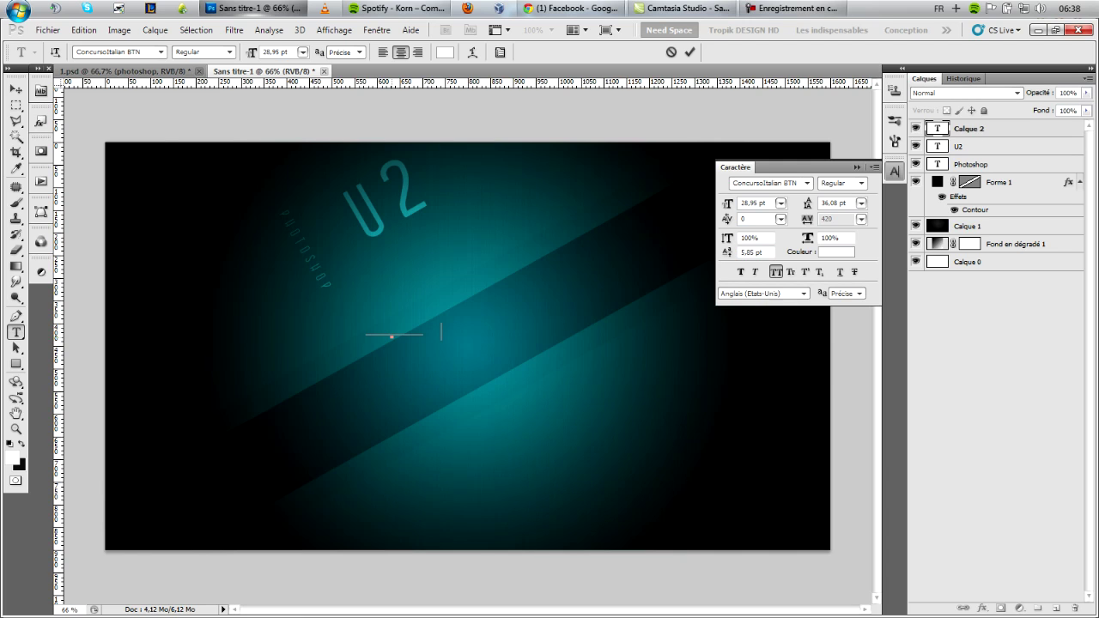
{"action": "left_click_drag", "start_coordinate": [441, 333], "coordinate": [346, 333]}
{"action": "left_click", "coordinate": [857, 167]}
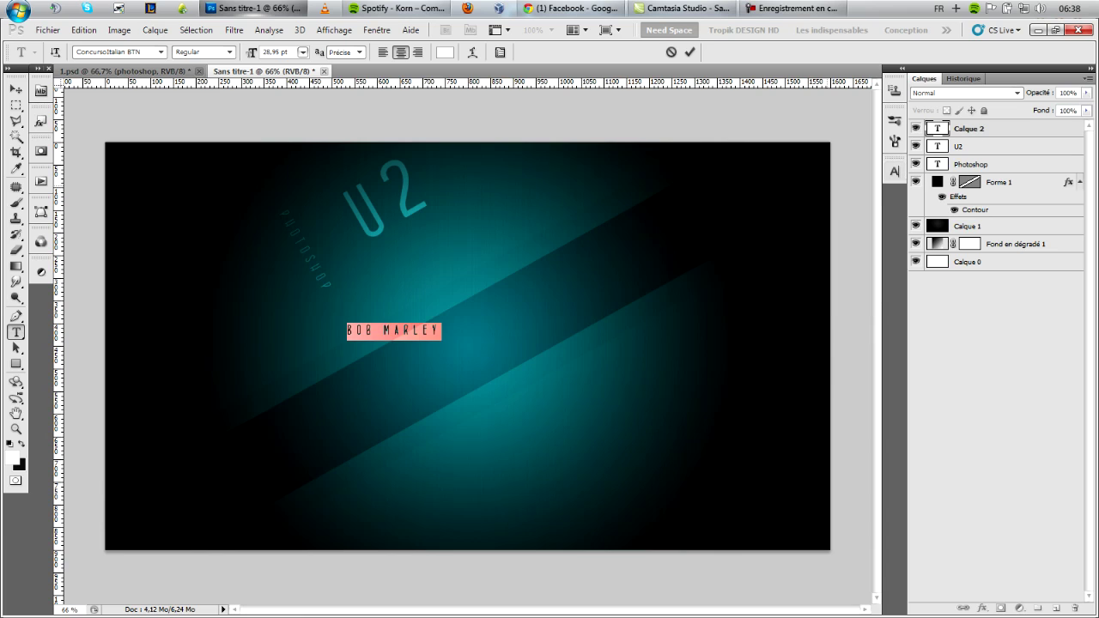
{"action": "key", "text": "ctrl+Return"}
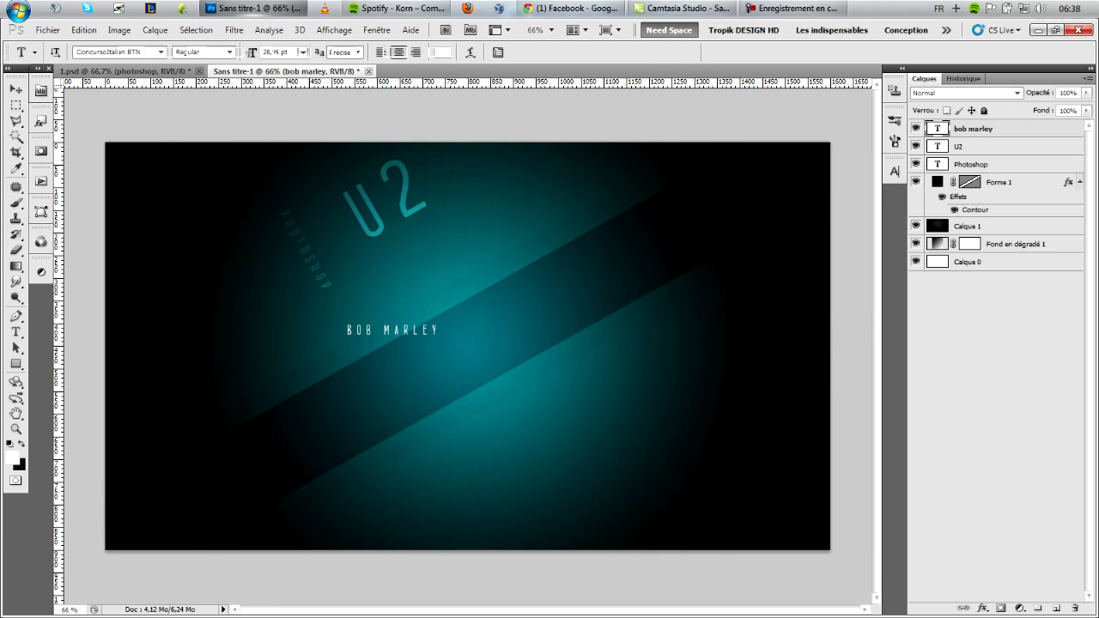
Rotate the bob marley text by -30°, move it beneath the U2 text, and scale it proportionally to about 183.67%.
{"action": "key", "text": "ctrl+t"}
{"action": "left_click_drag", "start_coordinate": [453, 330], "coordinate": [445, 301]}
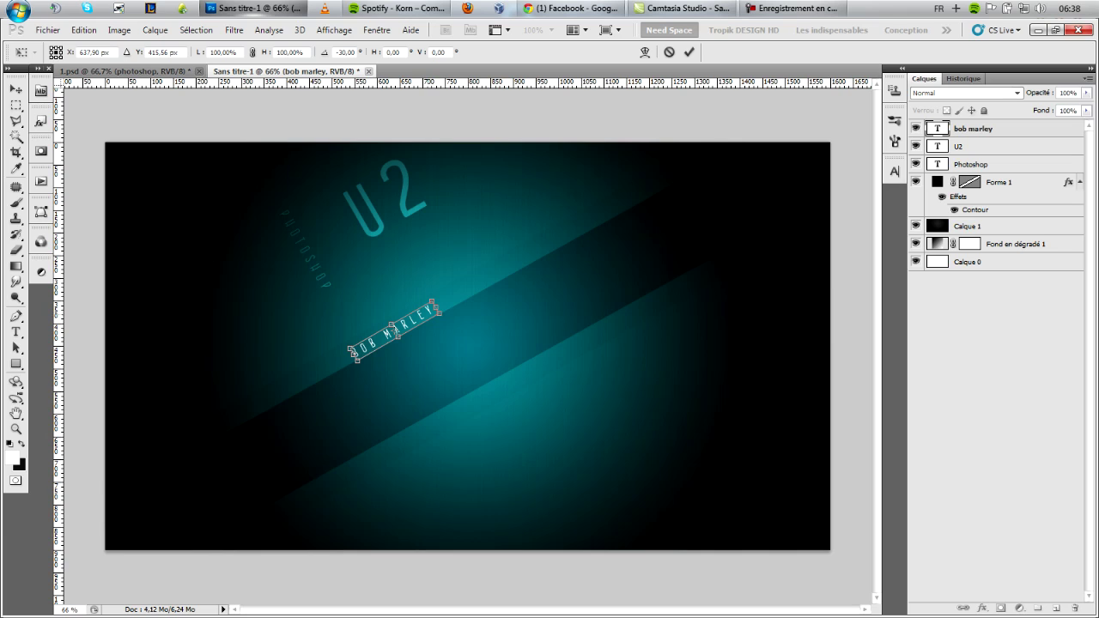
{"action": "left_click_drag", "start_coordinate": [394, 333], "coordinate": [408, 247]}
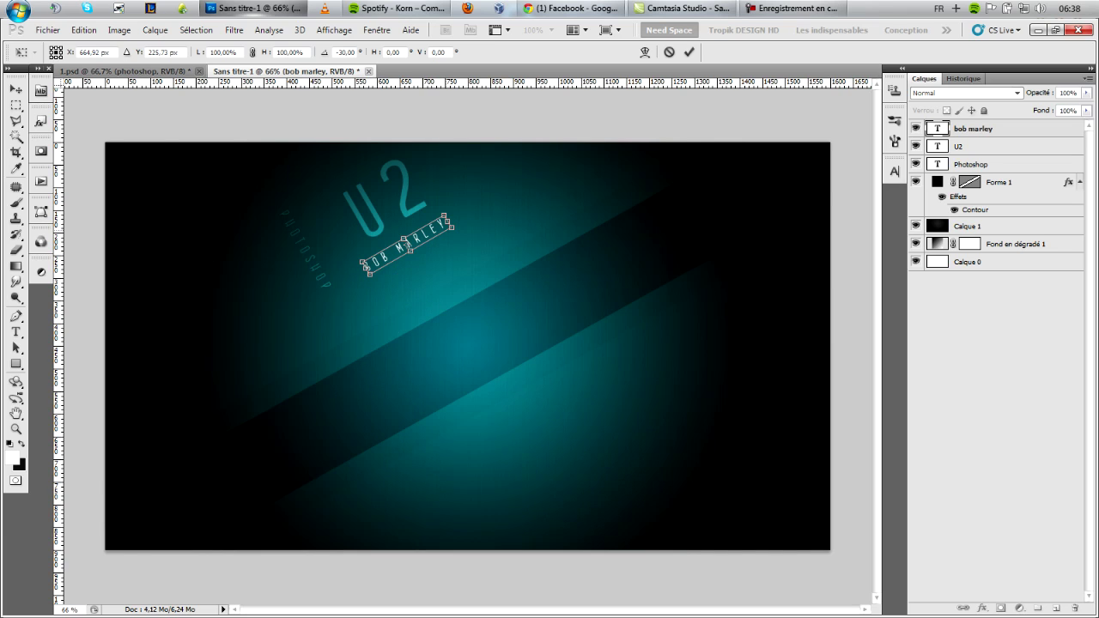
{"action": "left_click_drag", "start_coordinate": [451, 227], "coordinate": [532, 194]}
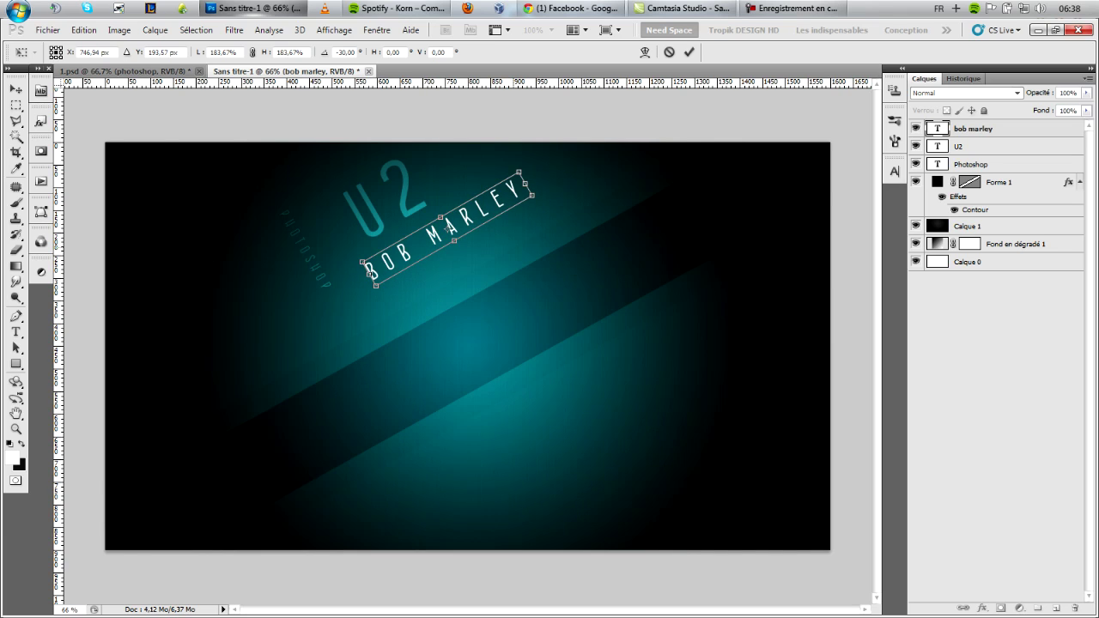
{"action": "key", "text": "Return"}
Shift the bob marley text slightly left beneath U2 and set its blending mode to Incrustation.
{"action": "left_click", "coordinate": [16, 89]}
{"action": "left_click_drag", "start_coordinate": [442, 231], "coordinate": [426, 232]}
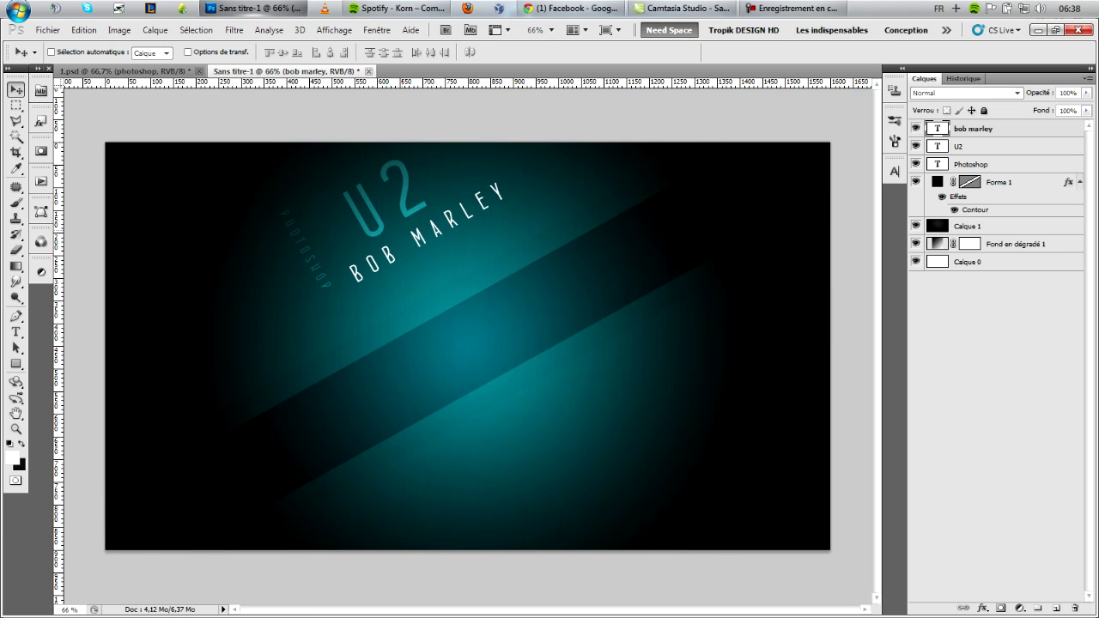
{"action": "key", "text": "shift+Left"}
{"action": "key", "text": "shift+Left"}
{"action": "left_click", "coordinate": [1017, 92]}
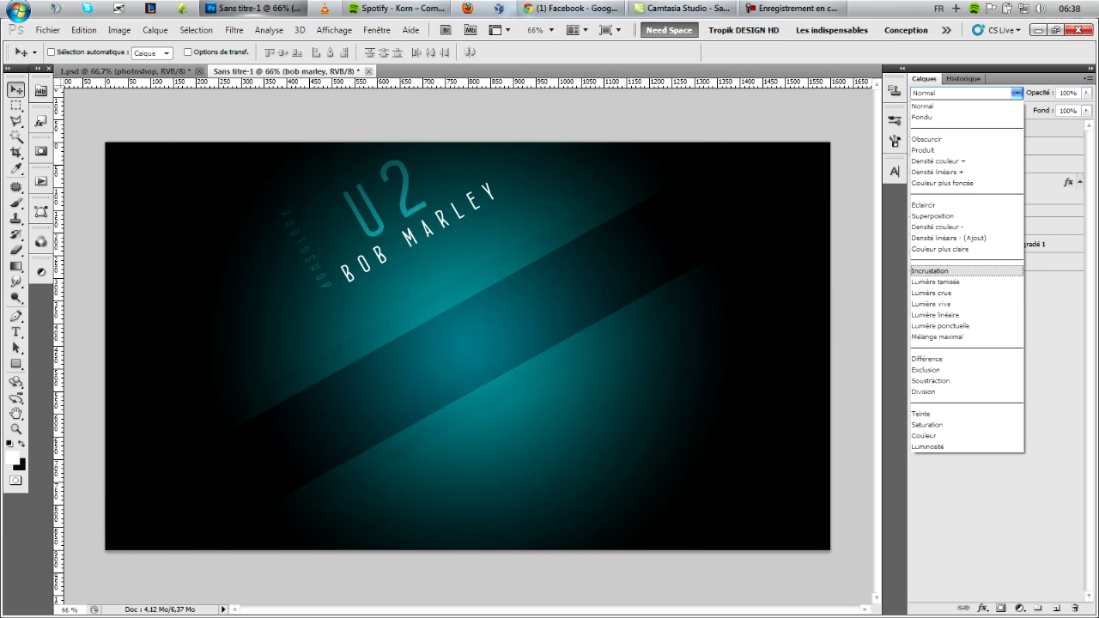
{"action": "key", "text": "Return"}
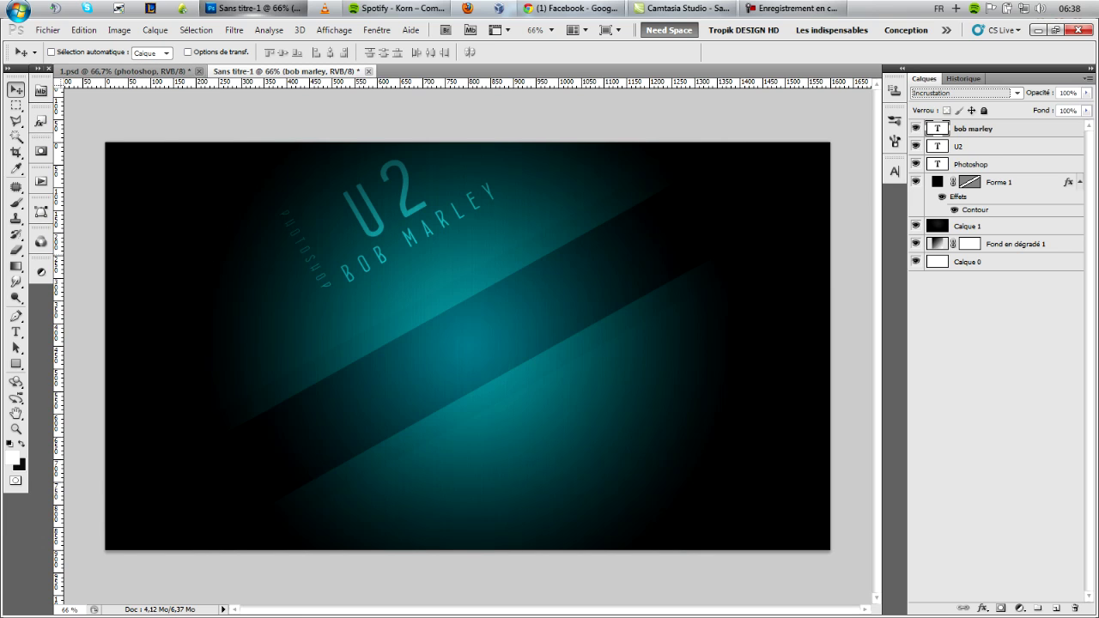
Compare the word layout of the new document with the reference in 1.psd in close-up.
{"action": "left_click", "coordinate": [131, 72]}
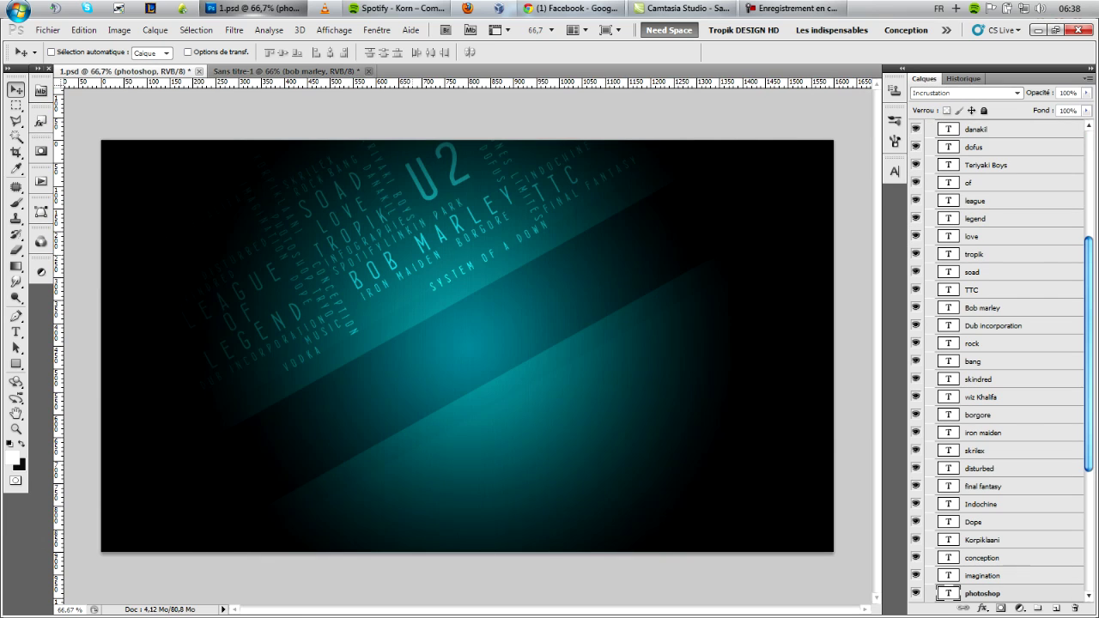
{"action": "key", "text": "ctrl+plus"}
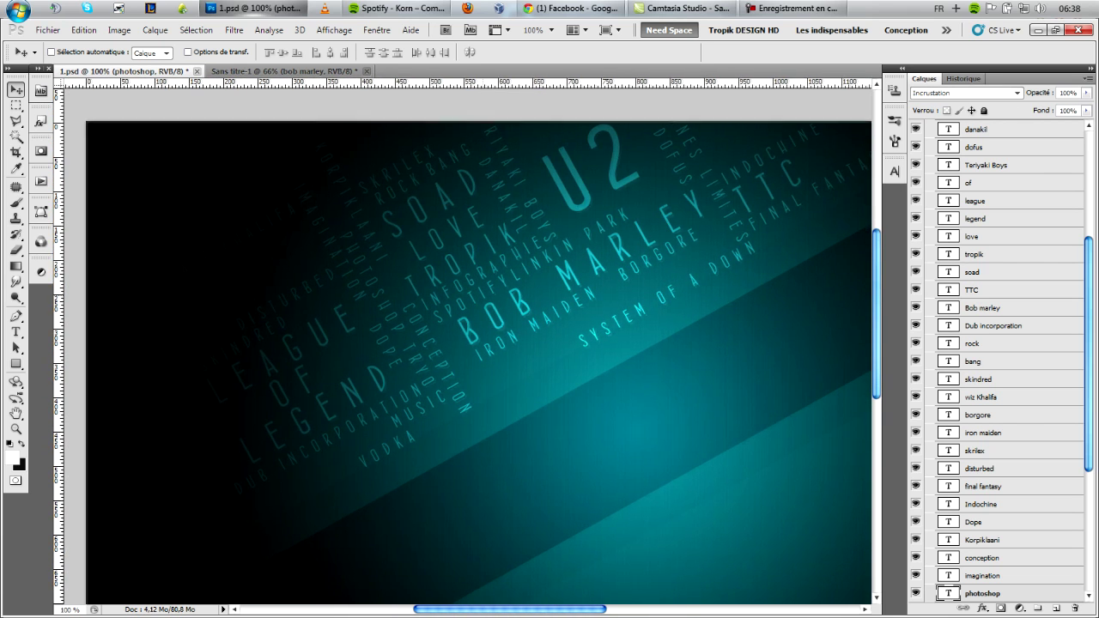
{"action": "key", "text": "ctrl+Tab"}
{"action": "key", "text": "ctrl+plus"}
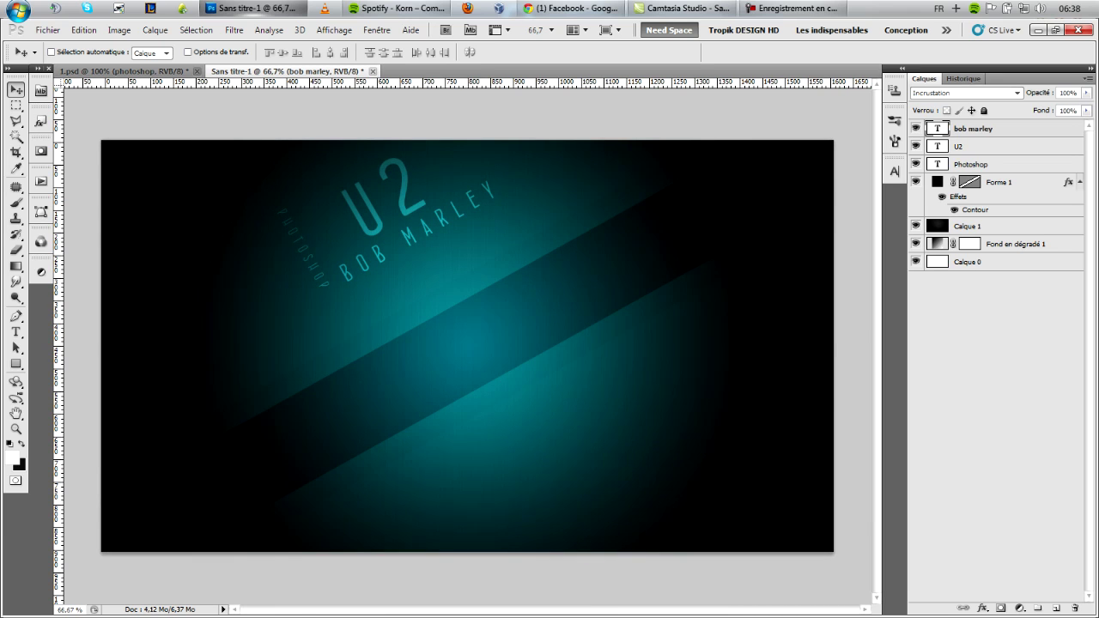
{"action": "key", "text": "ctrl+plus"}
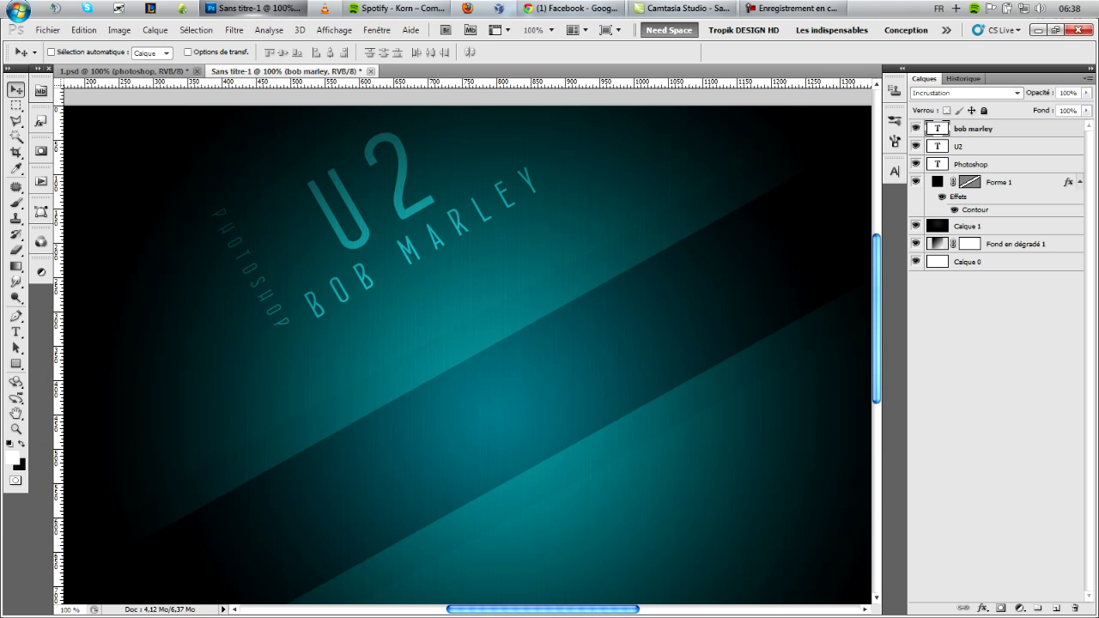
{"action": "left_click", "coordinate": [125, 71]}
{"action": "key", "text": "ctrl+Tab"}
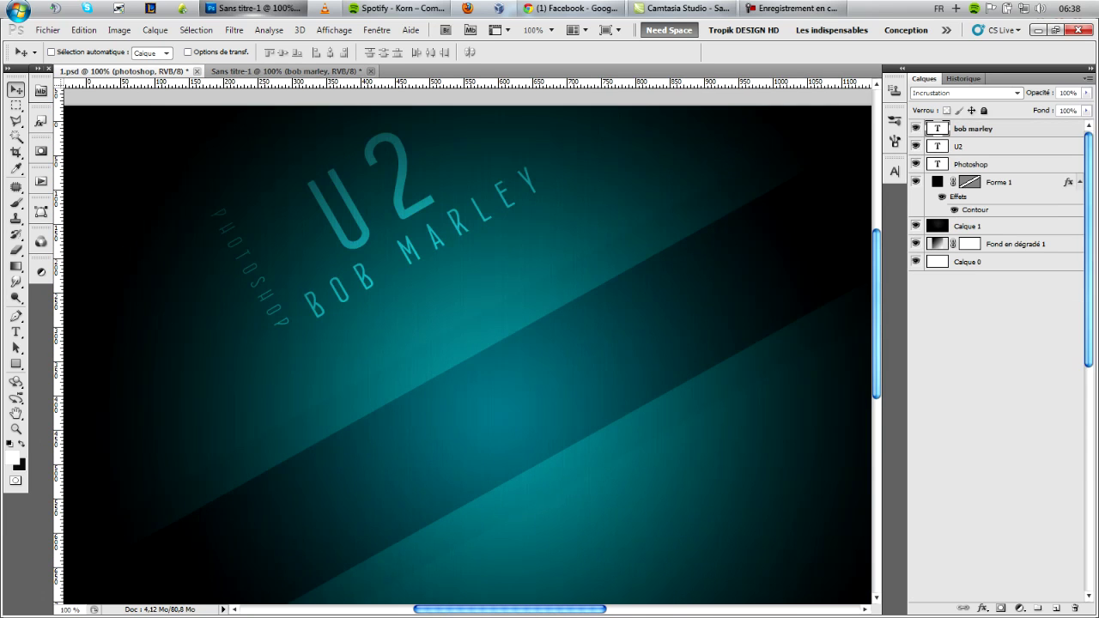
{"action": "left_click", "coordinate": [154, 71]}
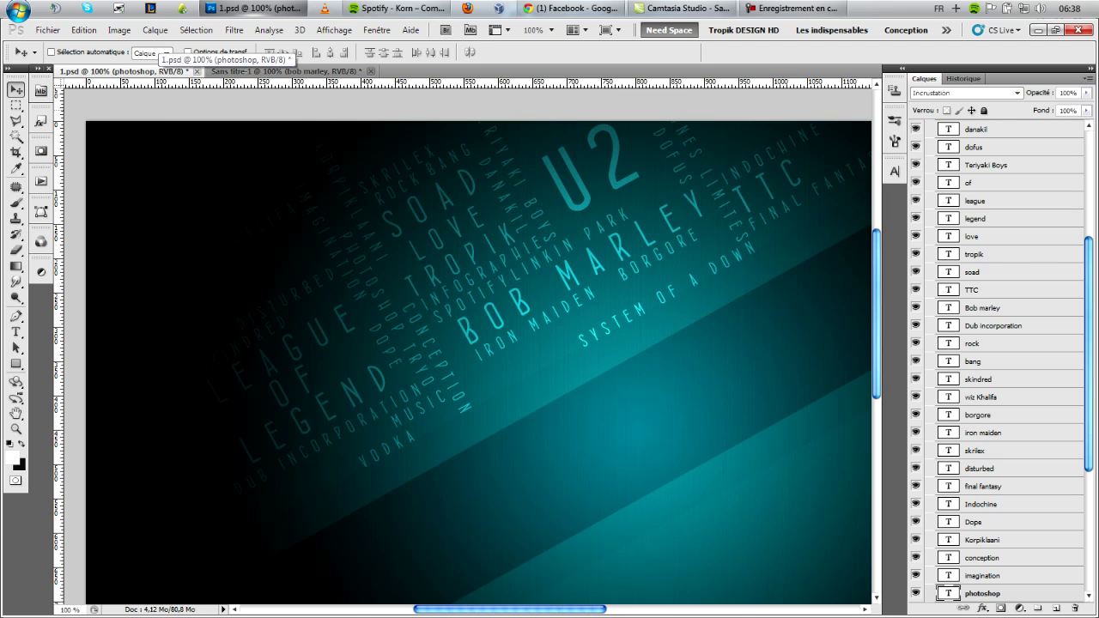
{"action": "scroll", "coordinate": [479, 346], "scroll_direction": "down", "scroll_amount": 2}
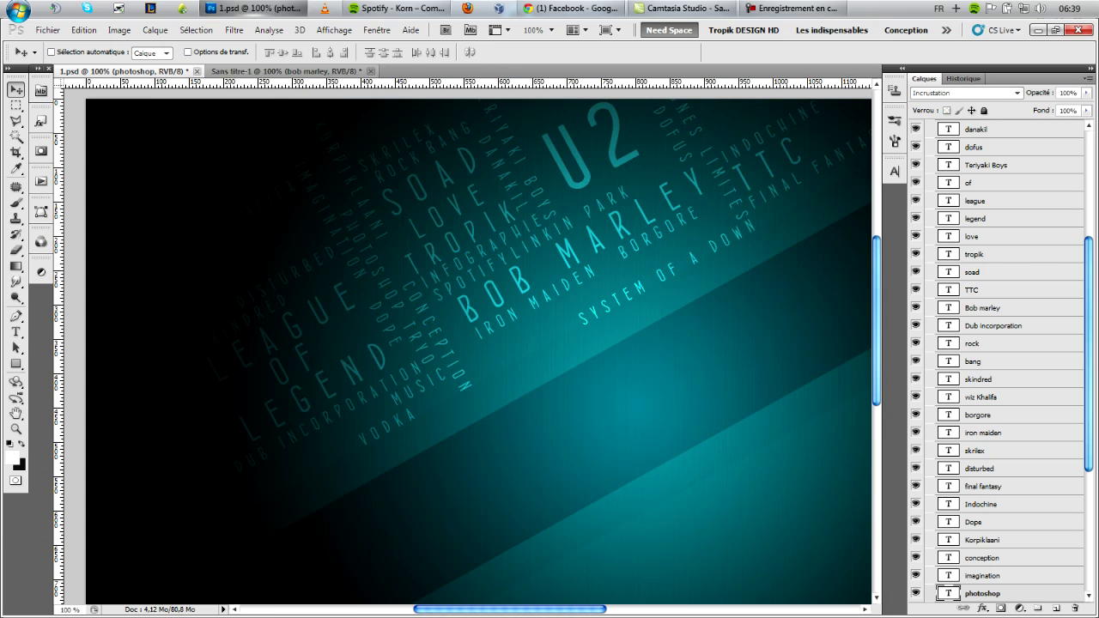
{"action": "scroll", "coordinate": [997, 361], "scroll_direction": "up", "scroll_amount": 3}
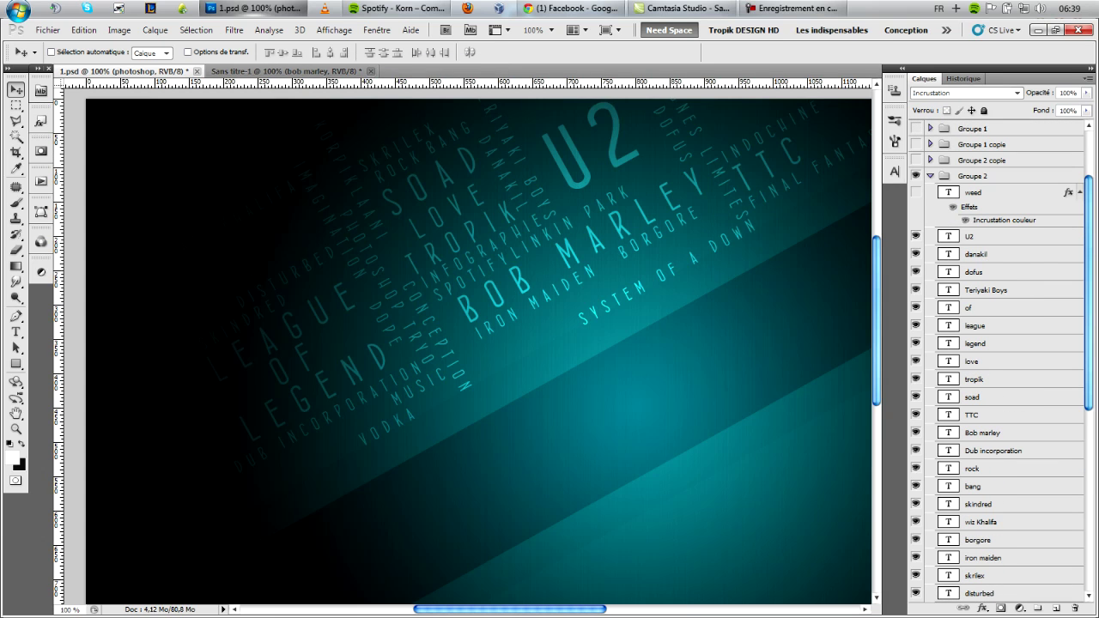
Collapse Groupe 2 in 1.psd, and briefly show and hide Groupe 2 copie to preview the mirrored words below the band.
{"action": "left_click", "coordinate": [930, 176]}
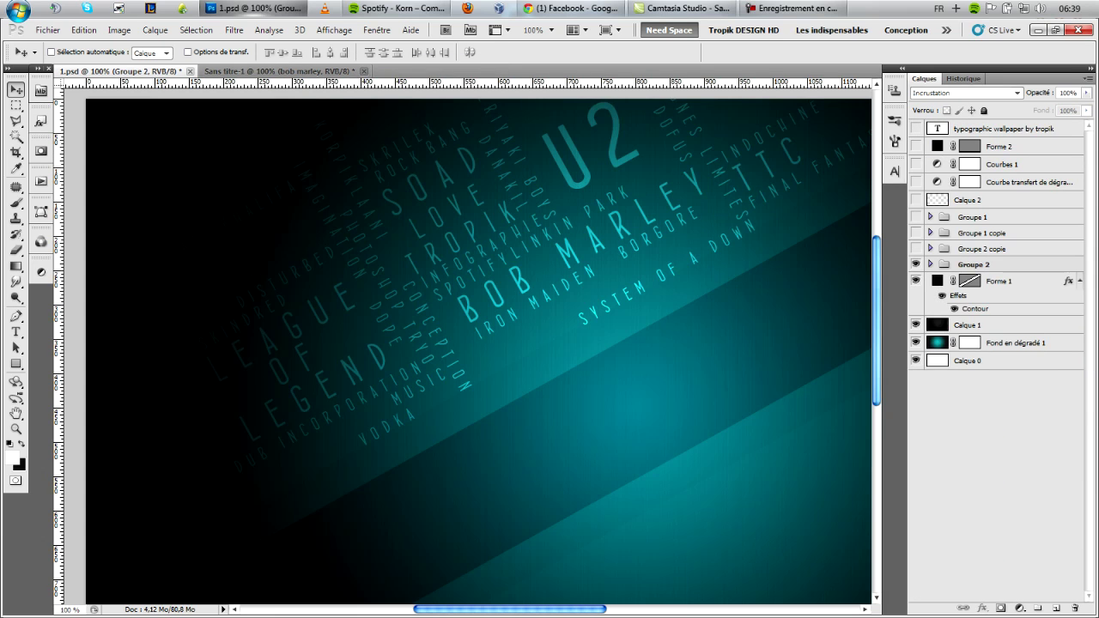
{"action": "key", "text": "ctrl+minus"}
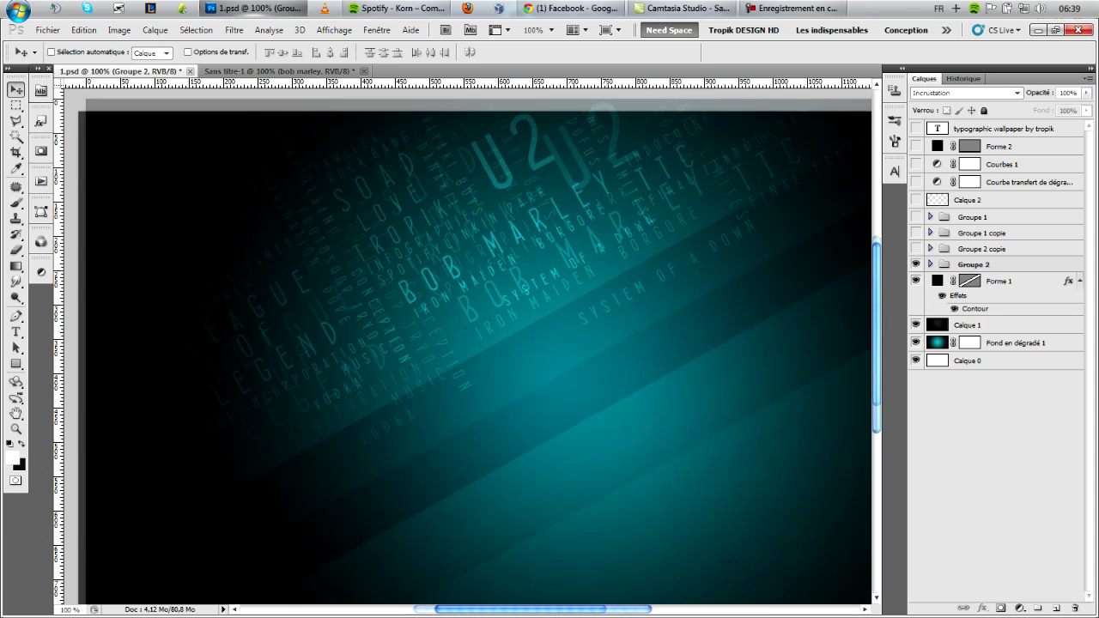
{"action": "left_click", "coordinate": [915, 248]}
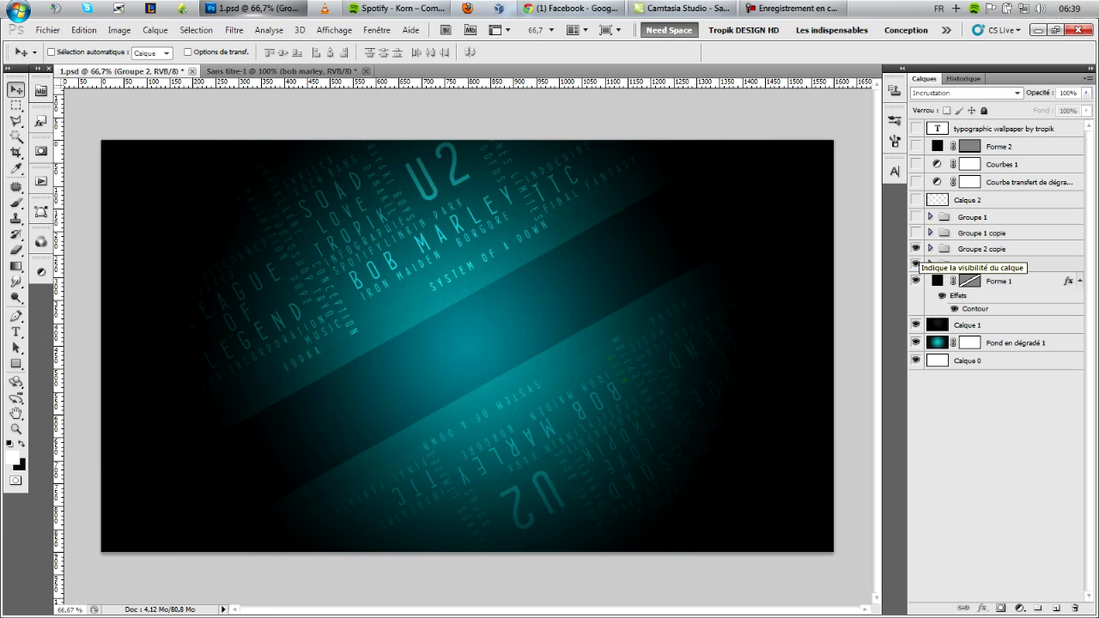
{"action": "left_click", "coordinate": [916, 248]}
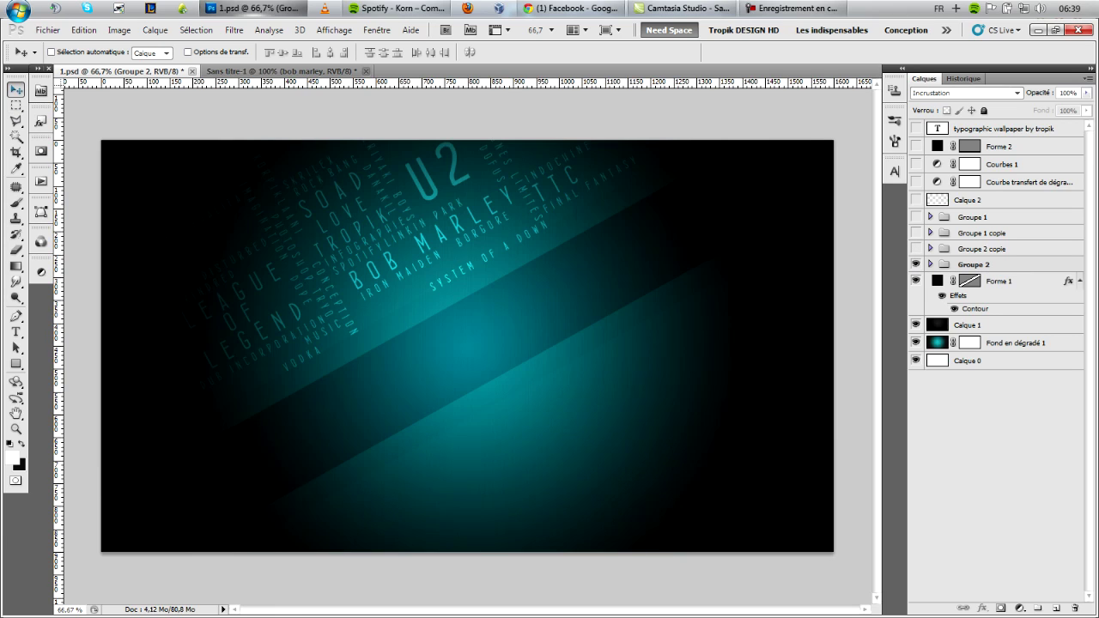
Copy Groupe 2 from 1.psd into the new document above the diagonal band, and delete the bob marley, U2 and Photoshop text layers.
{"action": "left_click_drag", "start_coordinate": [447, 292], "coordinate": [422, 174]}
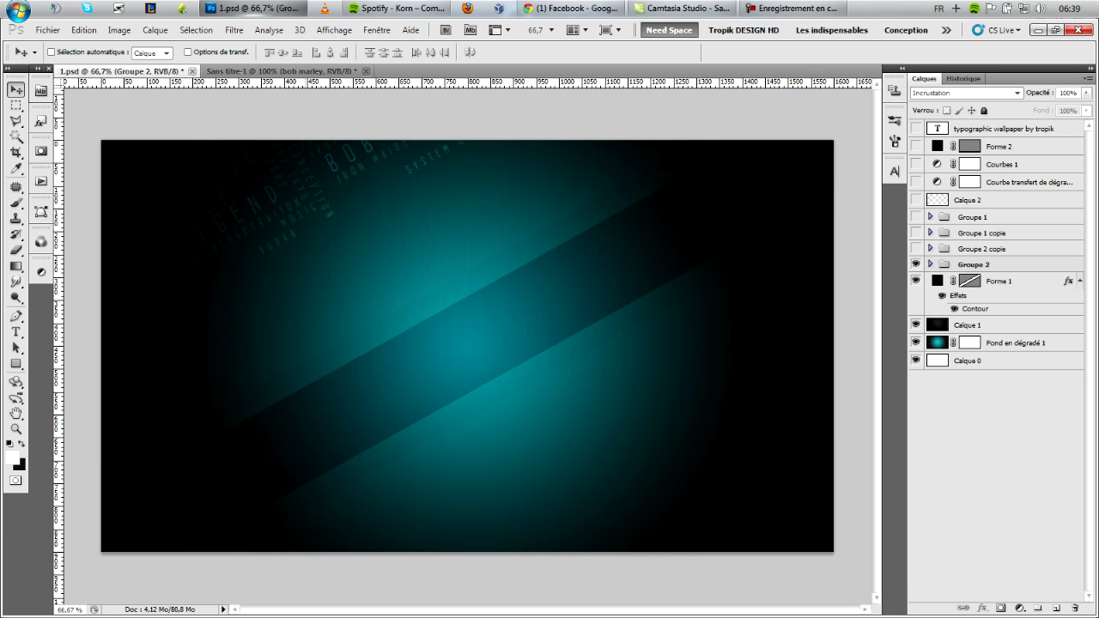
{"action": "left_click_drag", "start_coordinate": [283, 72], "coordinate": [335, 232]}
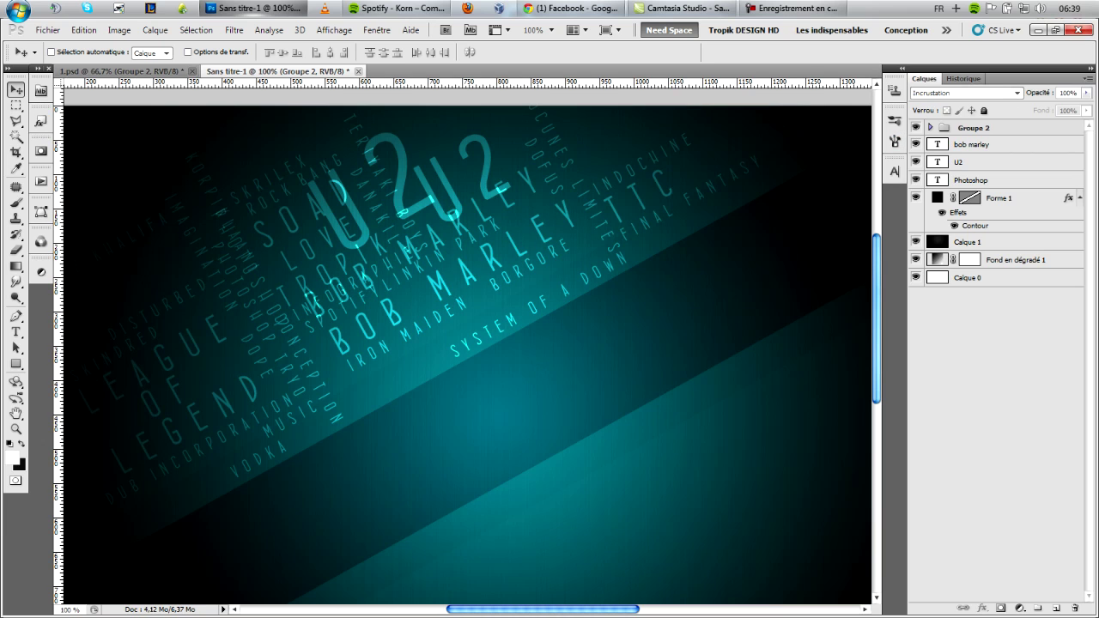
{"action": "left_click", "coordinate": [973, 144]}
{"action": "left_click", "coordinate": [971, 181], "text": "shift"}
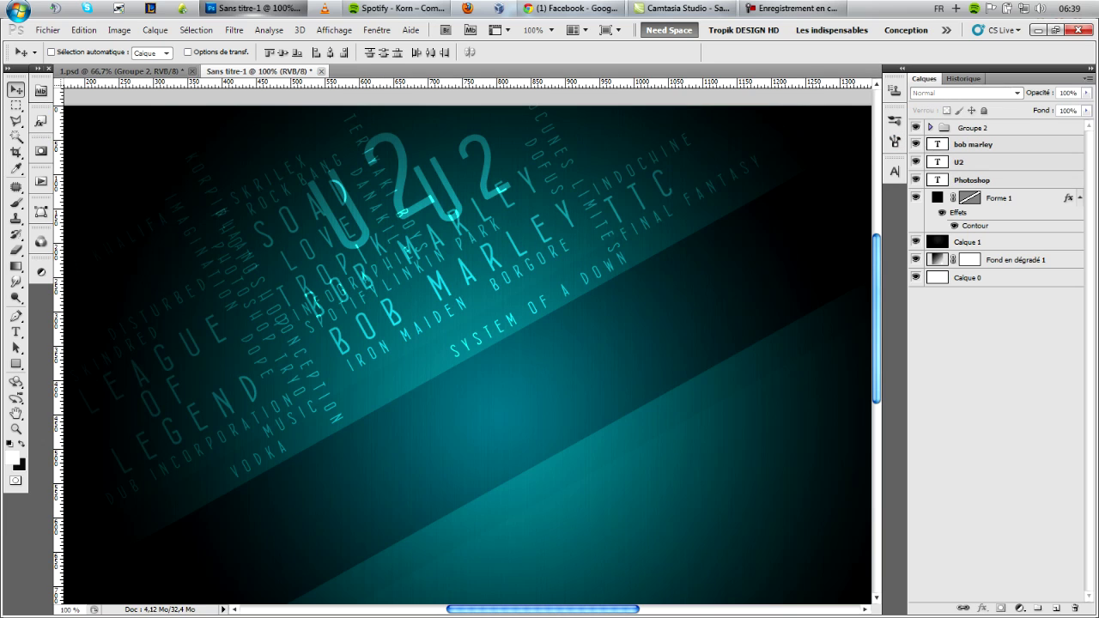
{"action": "key", "text": "Delete"}
{"action": "key", "text": "ctrl+alt+z"}
{"action": "key", "text": "ctrl+alt+z"}
{"action": "key", "text": "ctrl+alt+z"}
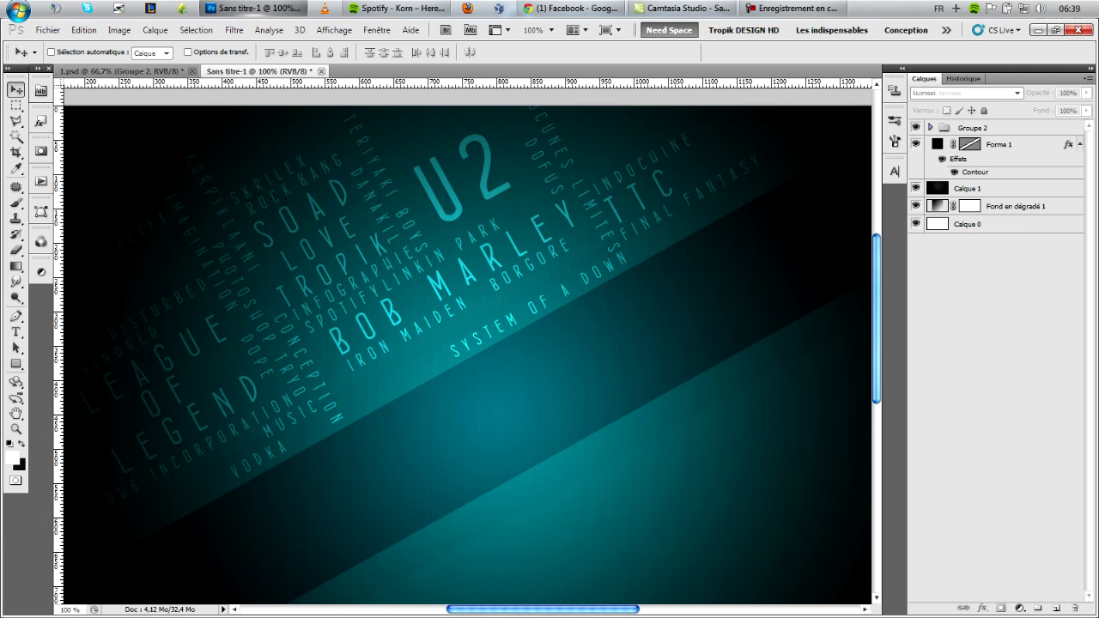
Move Groupe 2 up and left in the new document, matching its placement above the diagonal band in 1.psd.
{"action": "key", "text": "ctrl+minus"}
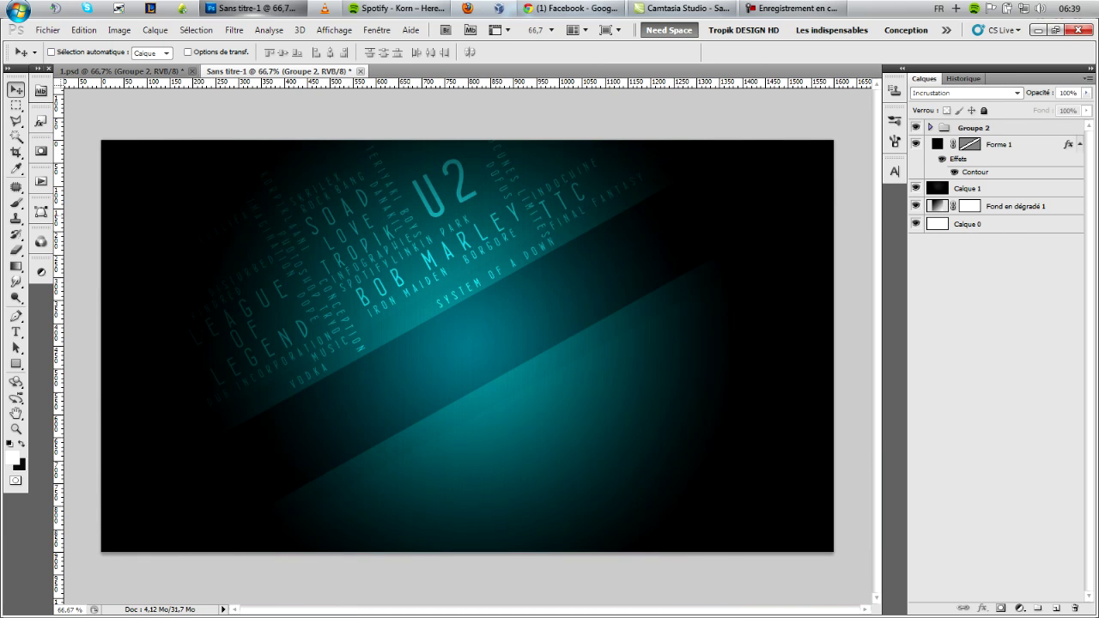
{"action": "left_click_drag", "start_coordinate": [444, 249], "coordinate": [422, 235]}
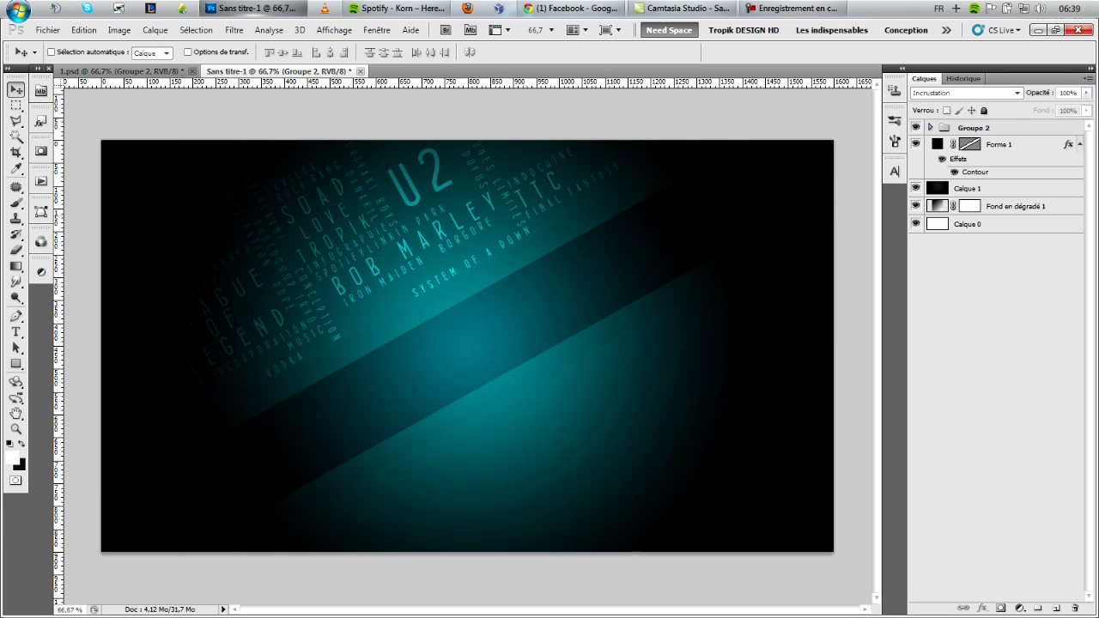
{"action": "left_click_drag", "start_coordinate": [422, 235], "coordinate": [424, 236]}
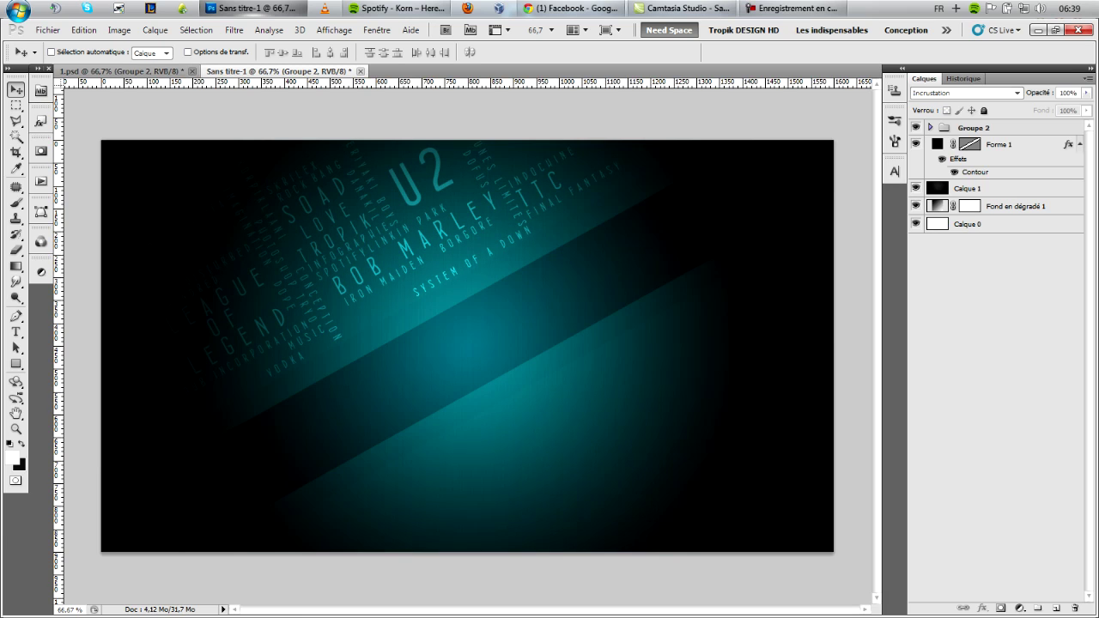
{"action": "left_click", "coordinate": [128, 71]}
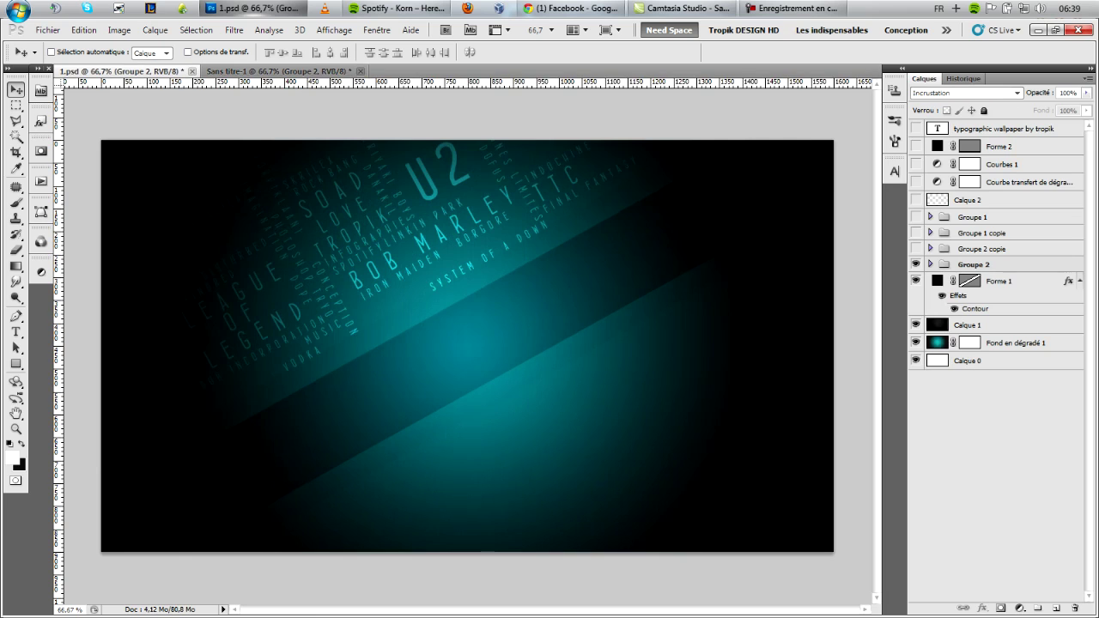
{"action": "left_click", "coordinate": [279, 71]}
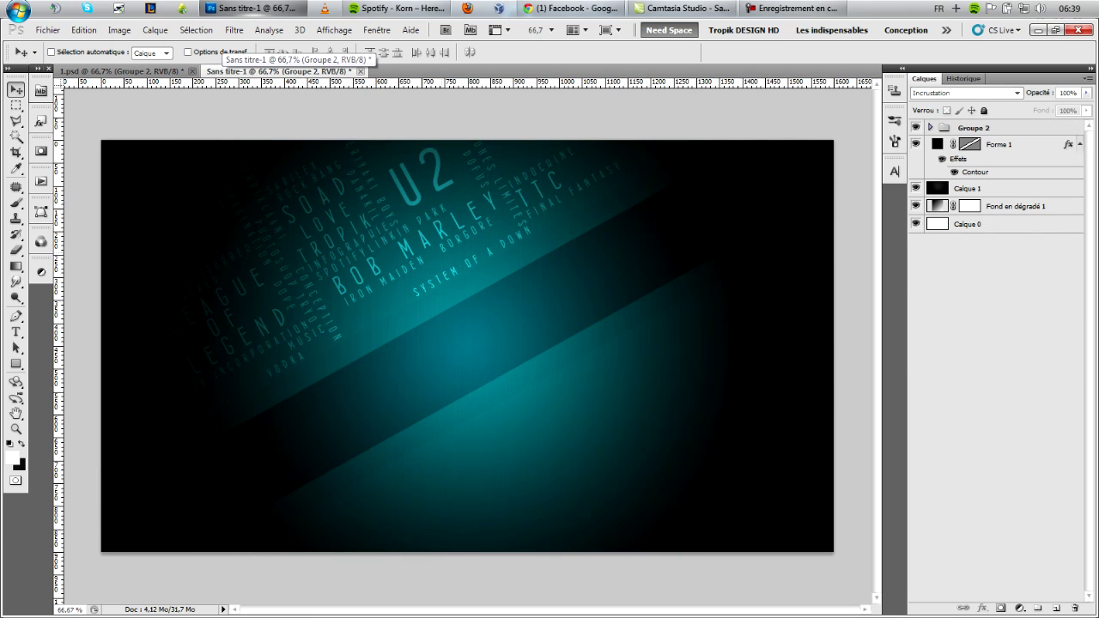
{"action": "key", "text": "shift+Right"}
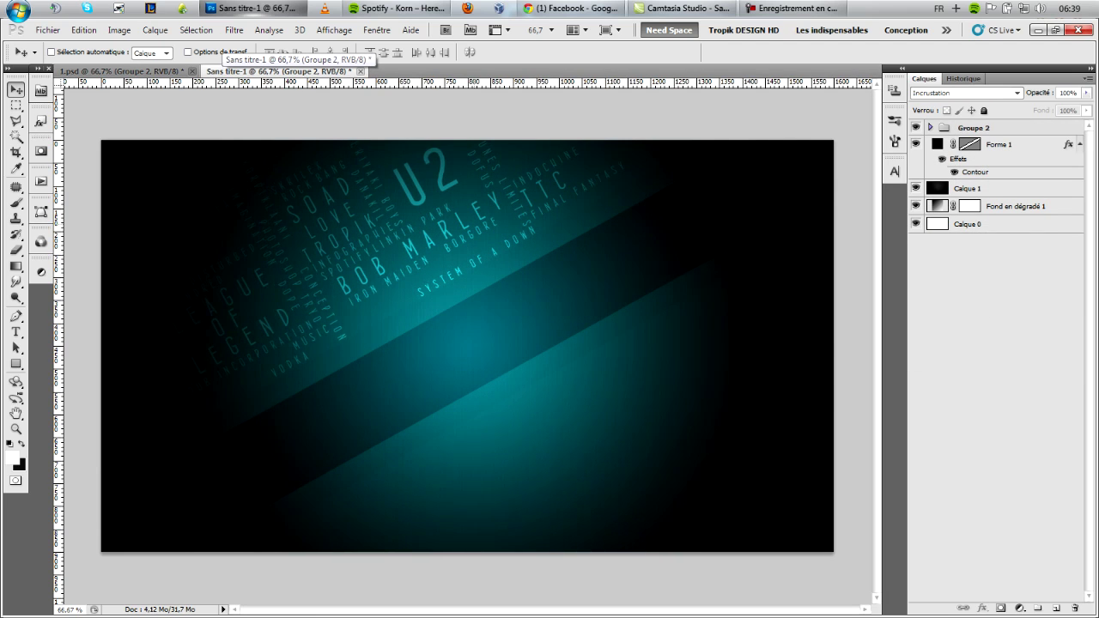
{"action": "key", "text": "shift+Right"}
{"action": "key", "text": "shift+Right"}
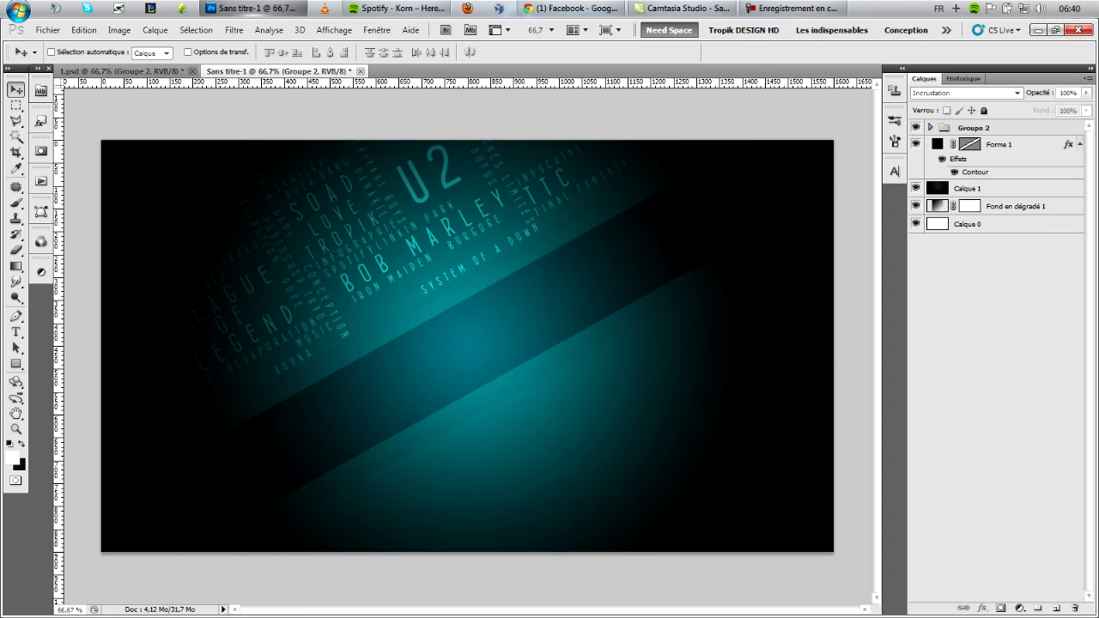
Show the hidden weed text layer inside Groupe 2.
{"action": "left_click", "coordinate": [931, 128]}
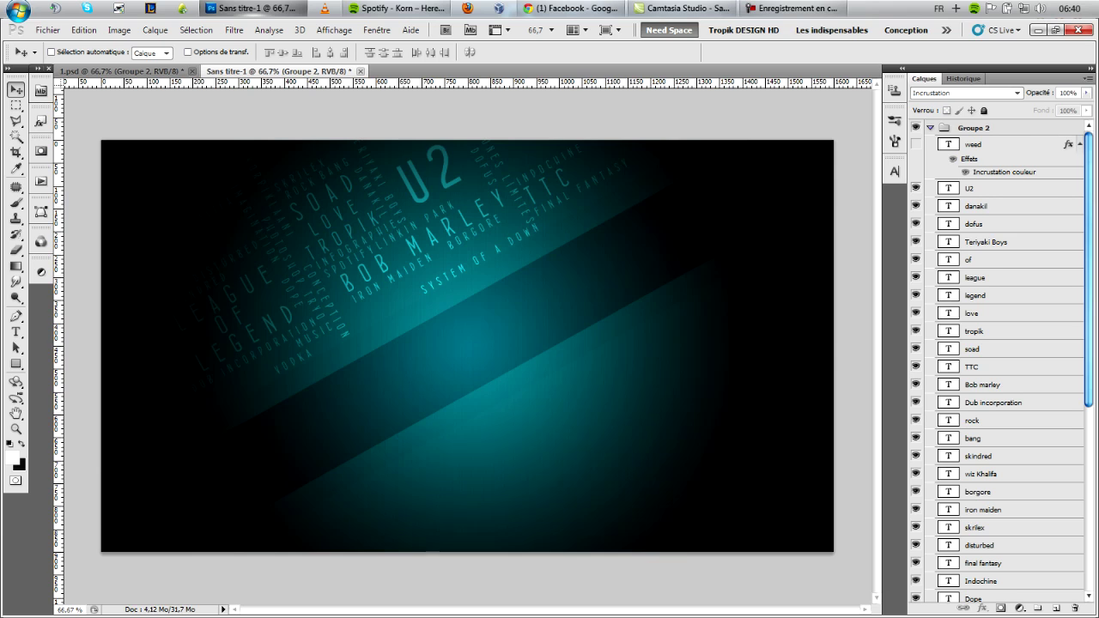
{"action": "left_click", "coordinate": [916, 144]}
{"action": "left_click", "coordinate": [930, 128]}
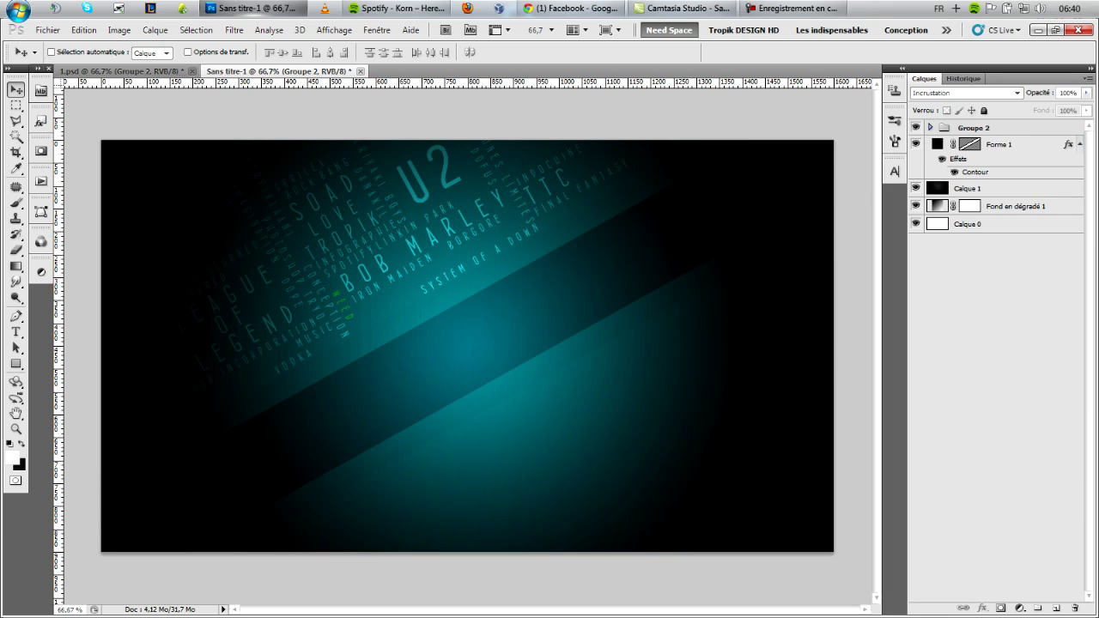
Group all text layers from weed to vodka inside Groupe 2, and collapse Groupe 2.
{"action": "left_click", "coordinate": [930, 128]}
{"action": "left_click", "coordinate": [974, 144]}
{"action": "scroll", "coordinate": [1000, 361], "scroll_direction": "up", "scroll_amount": 1}
{"action": "scroll", "coordinate": [1001, 360], "scroll_direction": "down", "scroll_amount": 6}
{"action": "scroll", "coordinate": [1001, 352], "scroll_direction": "up", "scroll_amount": 1}
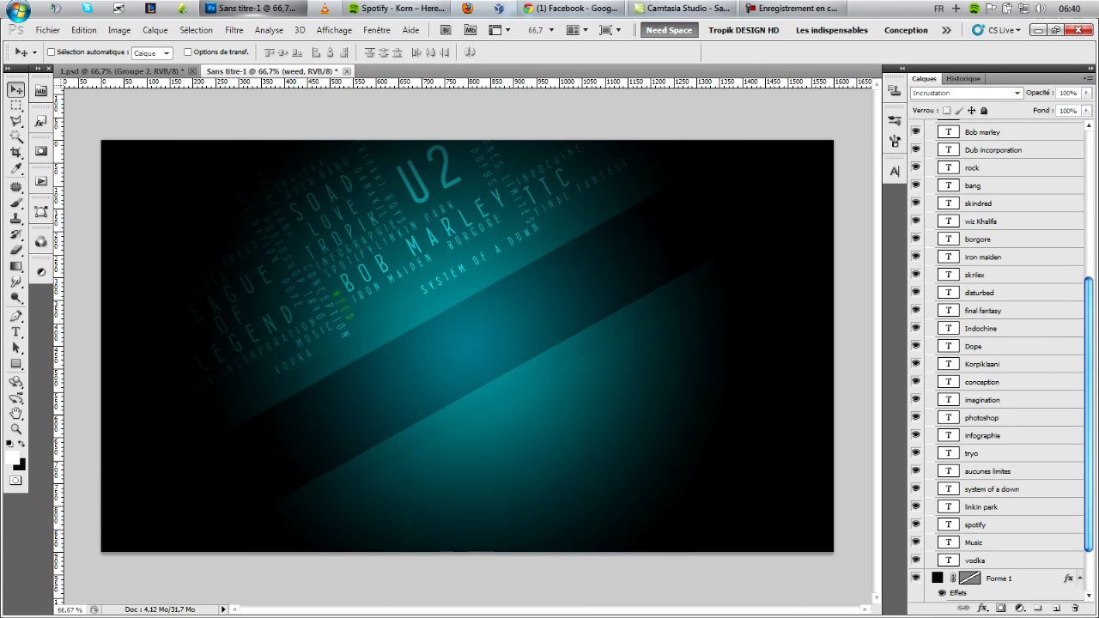
{"action": "left_click", "coordinate": [976, 561], "text": "shift"}
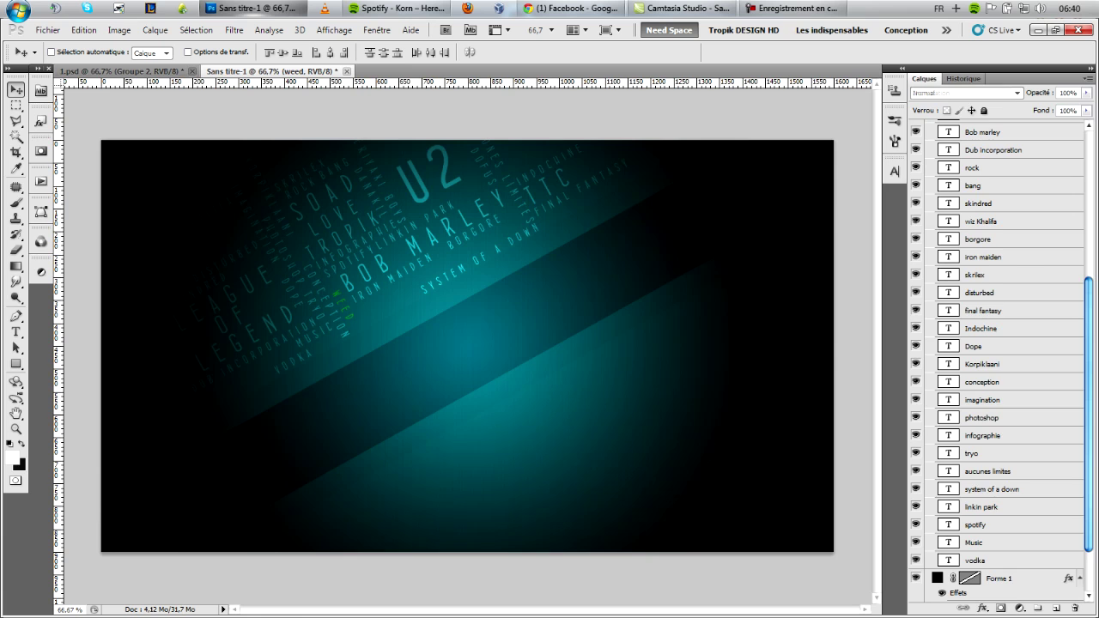
{"action": "scroll", "coordinate": [1000, 360], "scroll_direction": "up", "scroll_amount": 5}
{"action": "scroll", "coordinate": [1002, 360], "scroll_direction": "up", "scroll_amount": 3}
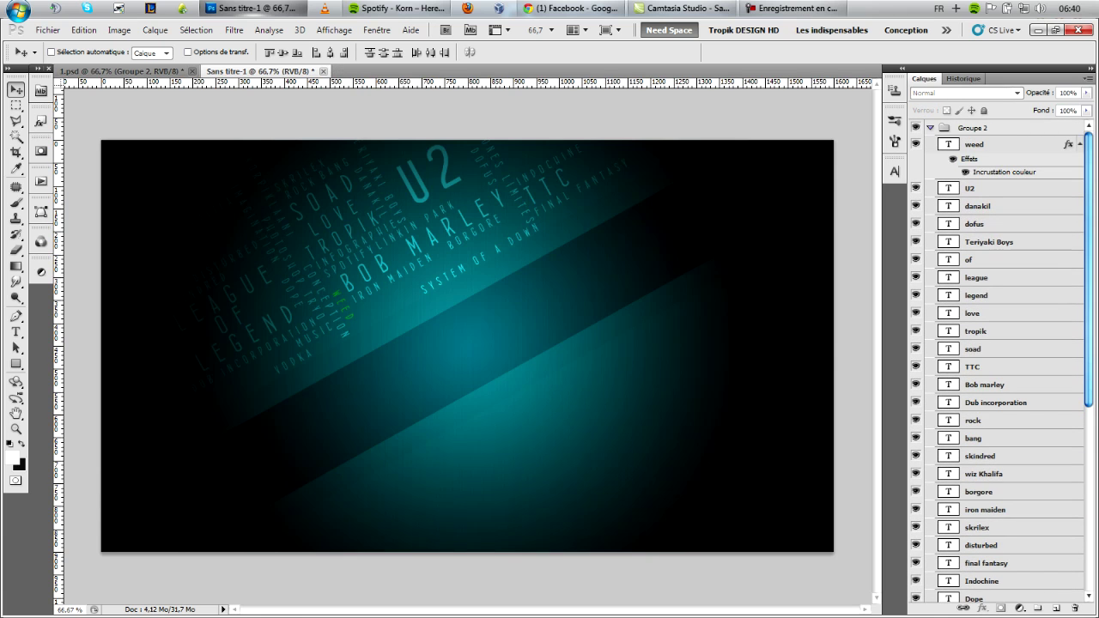
{"action": "key", "text": "ctrl+g"}
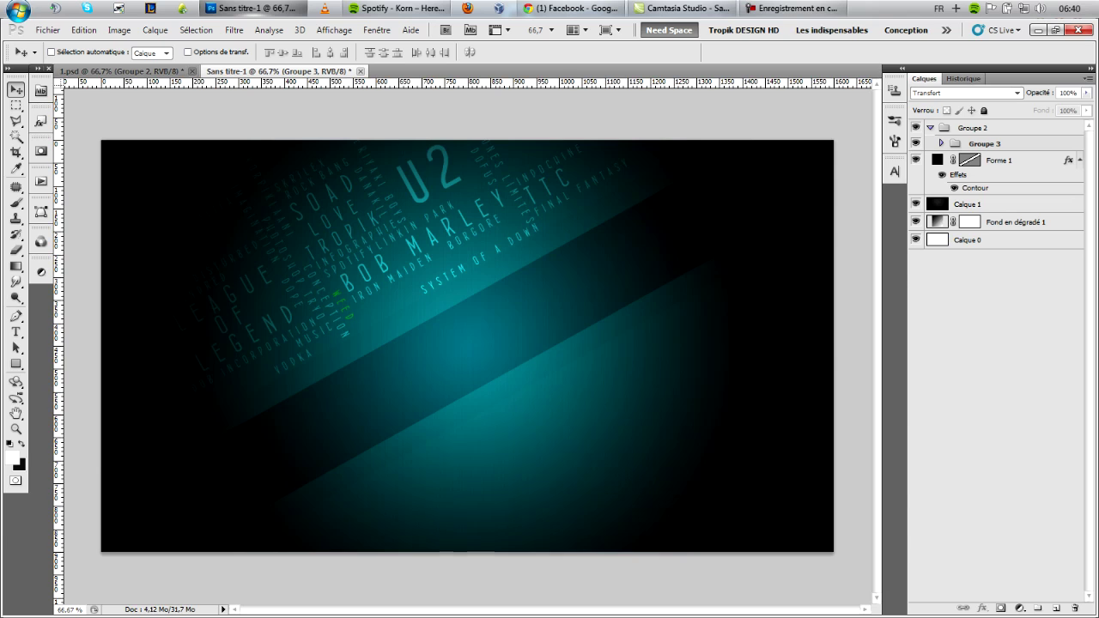
{"action": "double_click", "coordinate": [985, 145]}
{"action": "key", "text": "Return"}
{"action": "left_click", "coordinate": [931, 128]}
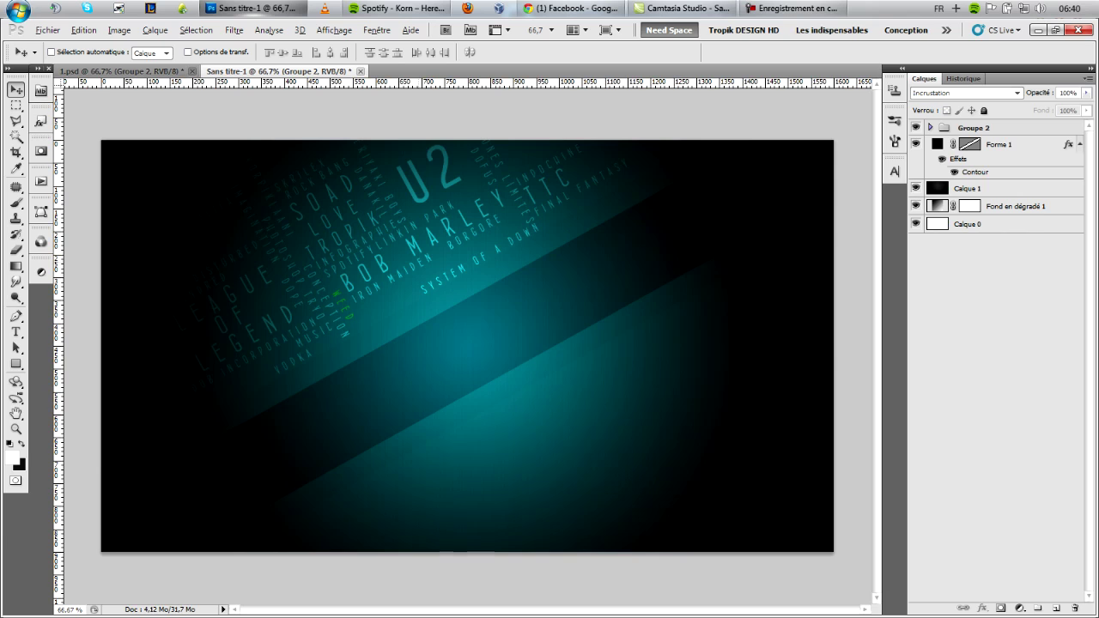
Duplicate Groupe 2 and place the copy lower in the wallpaper, overlapping the diagonal band.
{"action": "key", "text": "alt"}
{"action": "key", "text": "alt"}
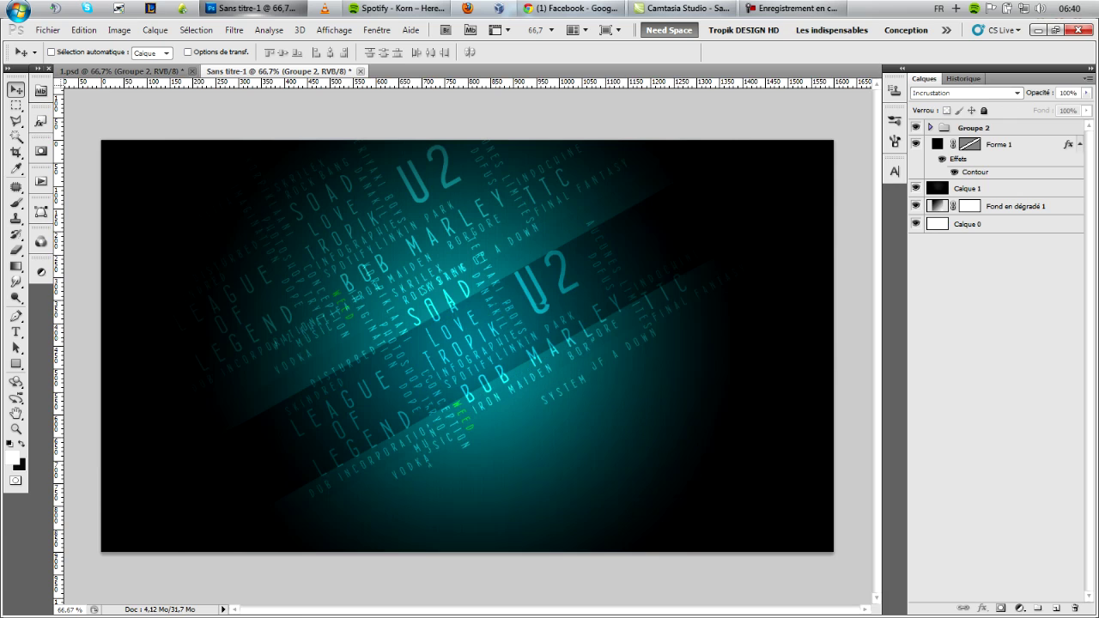
{"action": "key", "text": "ctrl+j"}
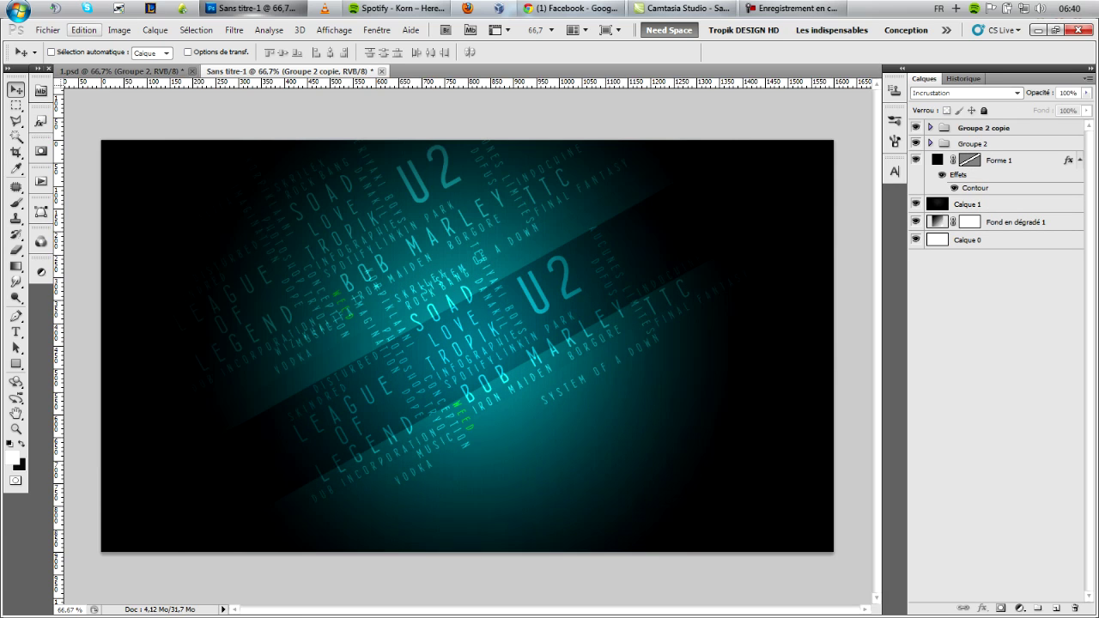
Flip Groupe 2 copie both horizontally and vertically with Symétrie axe horizontal and Symétrie axe vertical.
{"action": "left_click", "coordinate": [84, 29]}
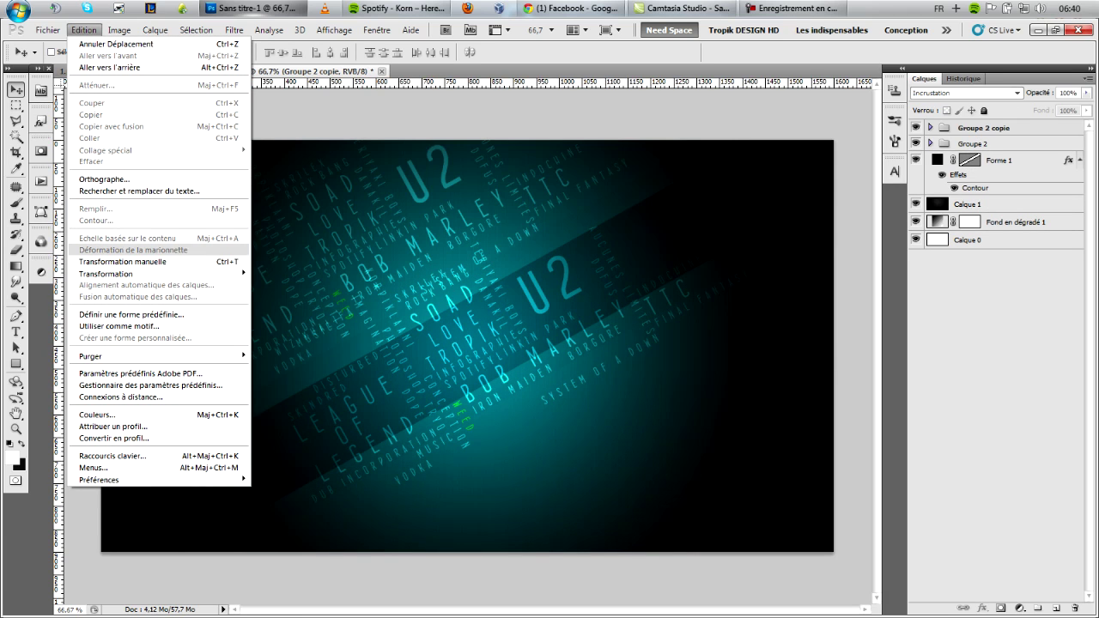
{"action": "mouse_move", "coordinate": [128, 274]}
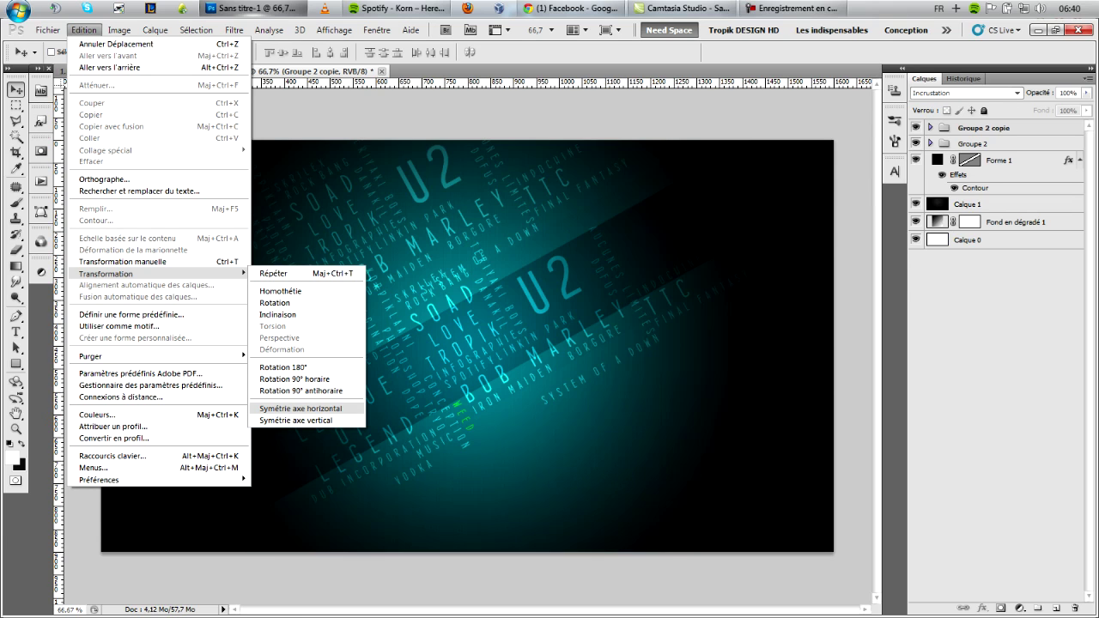
{"action": "left_click", "coordinate": [301, 408]}
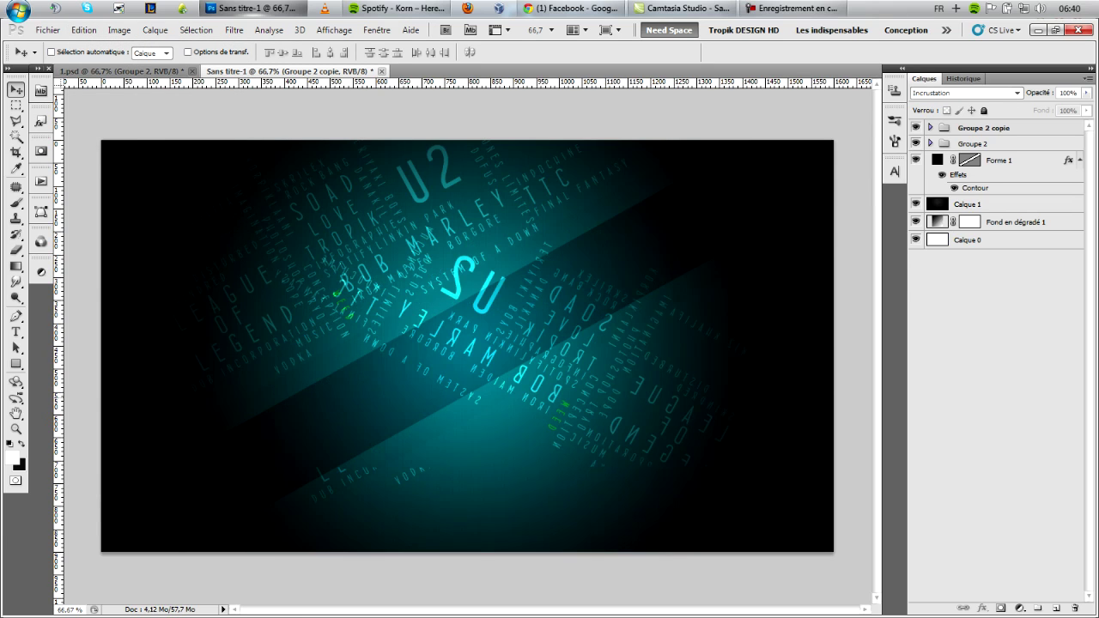
{"action": "left_click", "coordinate": [83, 30]}
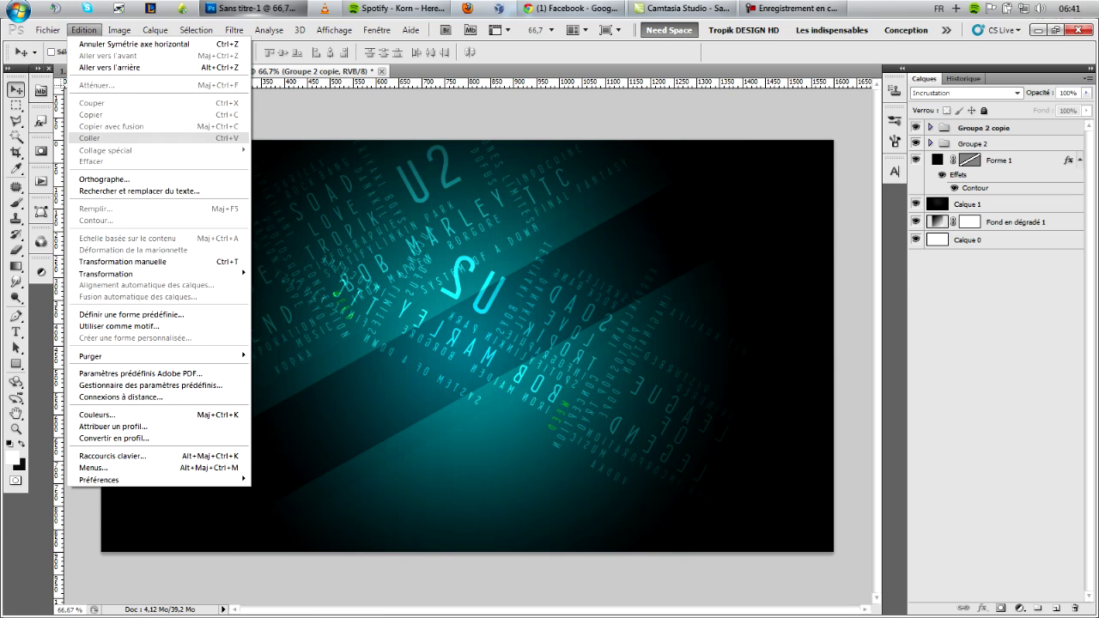
{"action": "mouse_move", "coordinate": [128, 273]}
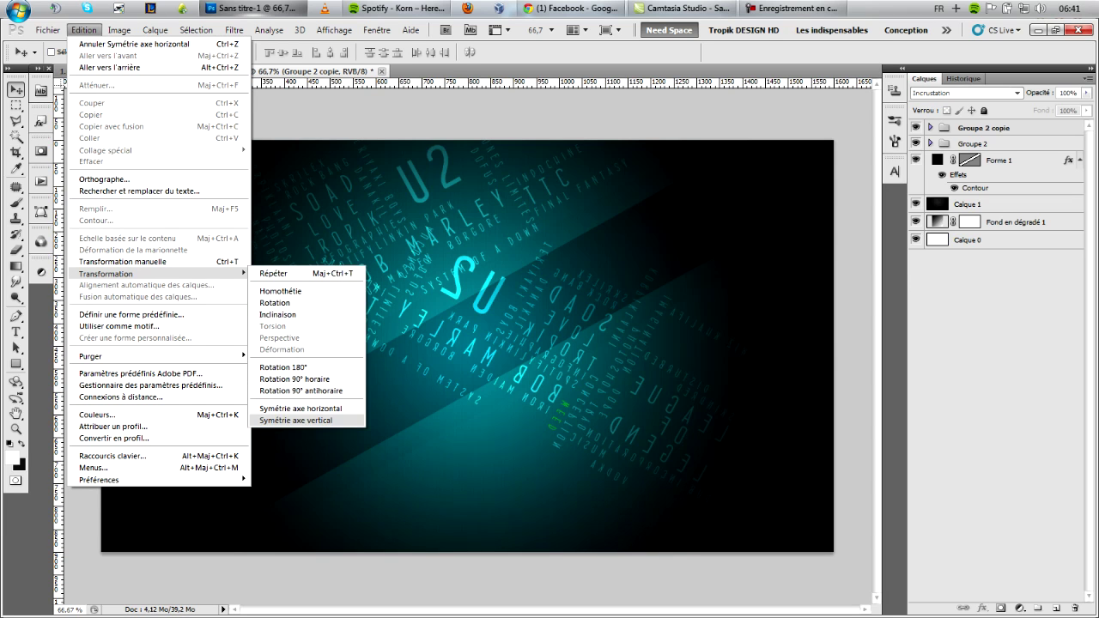
{"action": "left_click", "coordinate": [296, 420]}
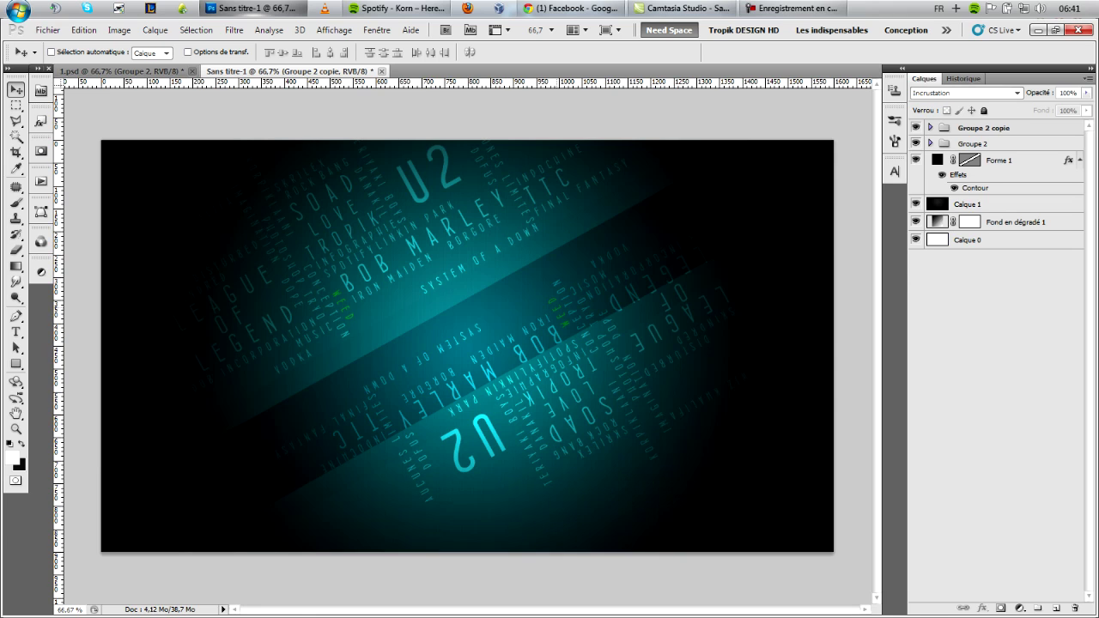
Move the flipped Groupe 2 copie entirely below the diagonal band and nudge it slightly right.
{"action": "left_click_drag", "start_coordinate": [515, 378], "coordinate": [565, 428]}
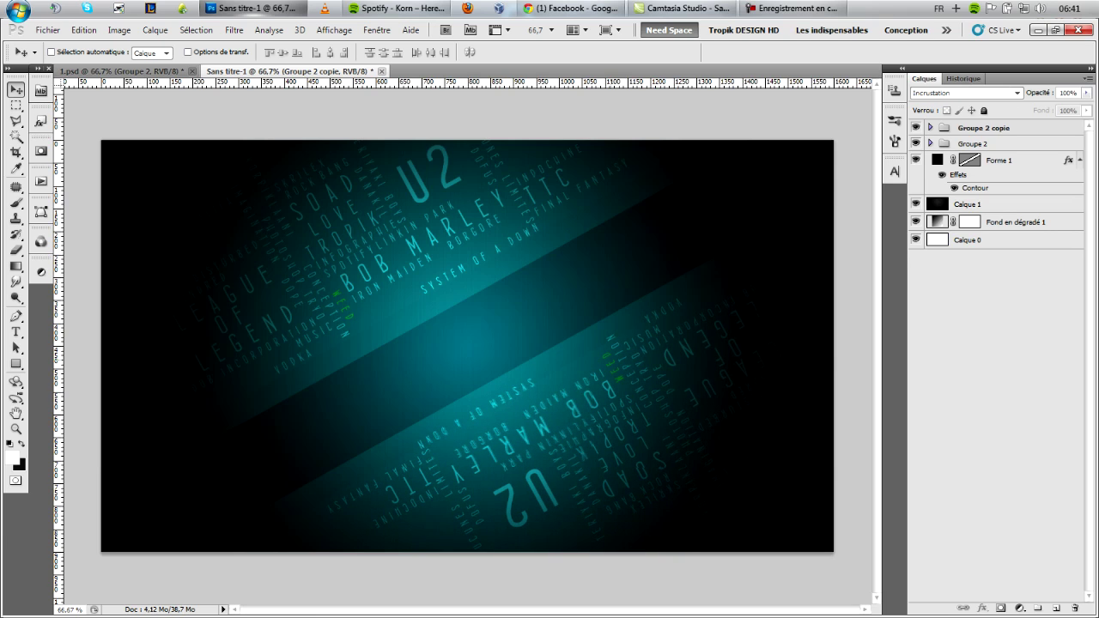
{"action": "key", "text": "shift+Right"}
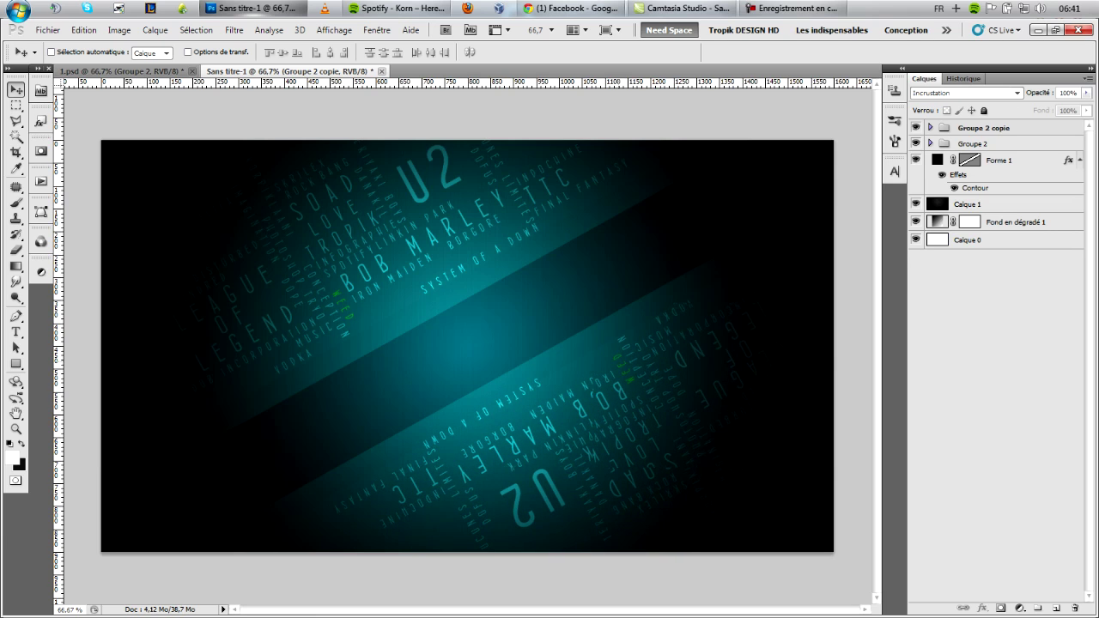
{"action": "key", "text": "shift+Right"}
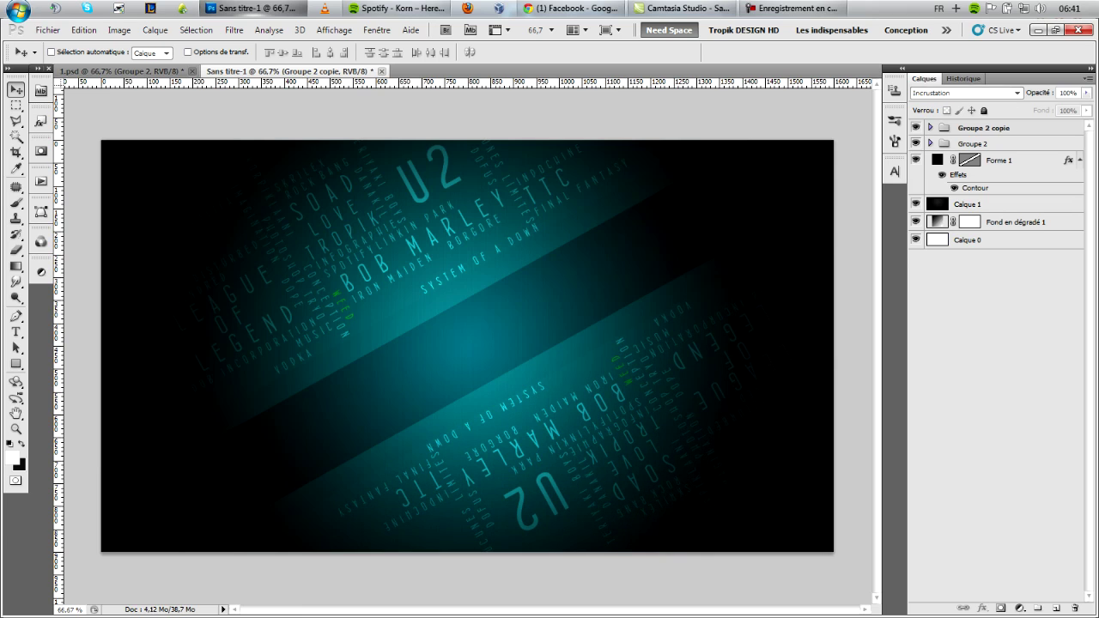
Try the Transfert blending mode on Groupe 2 for comparison and restore Incrustation.
{"action": "left_click", "coordinate": [973, 144]}
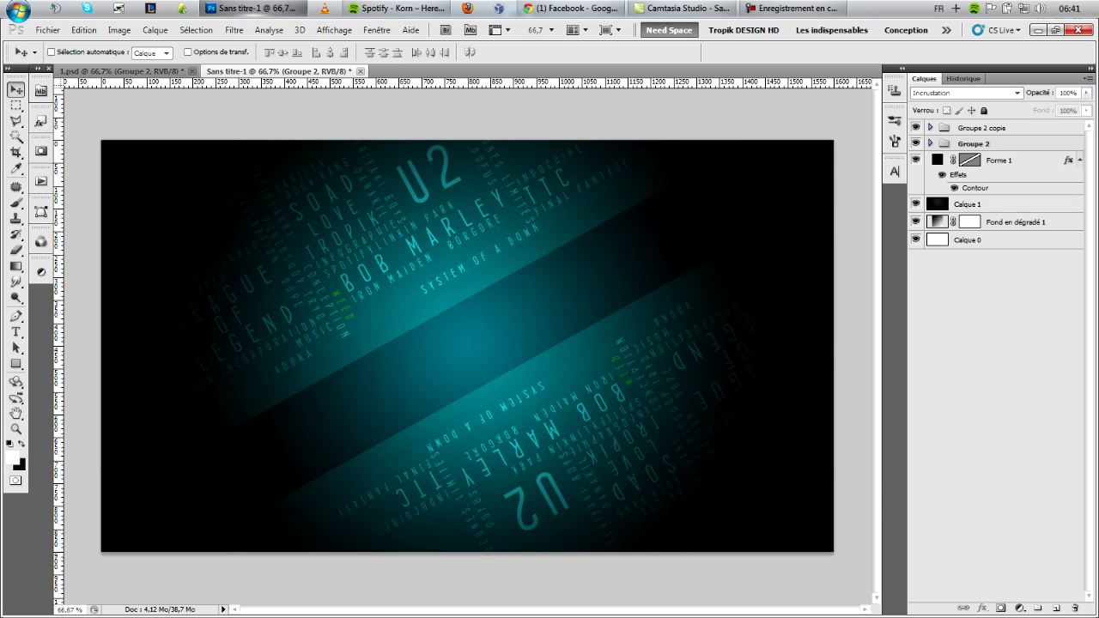
{"action": "left_click", "coordinate": [1017, 93]}
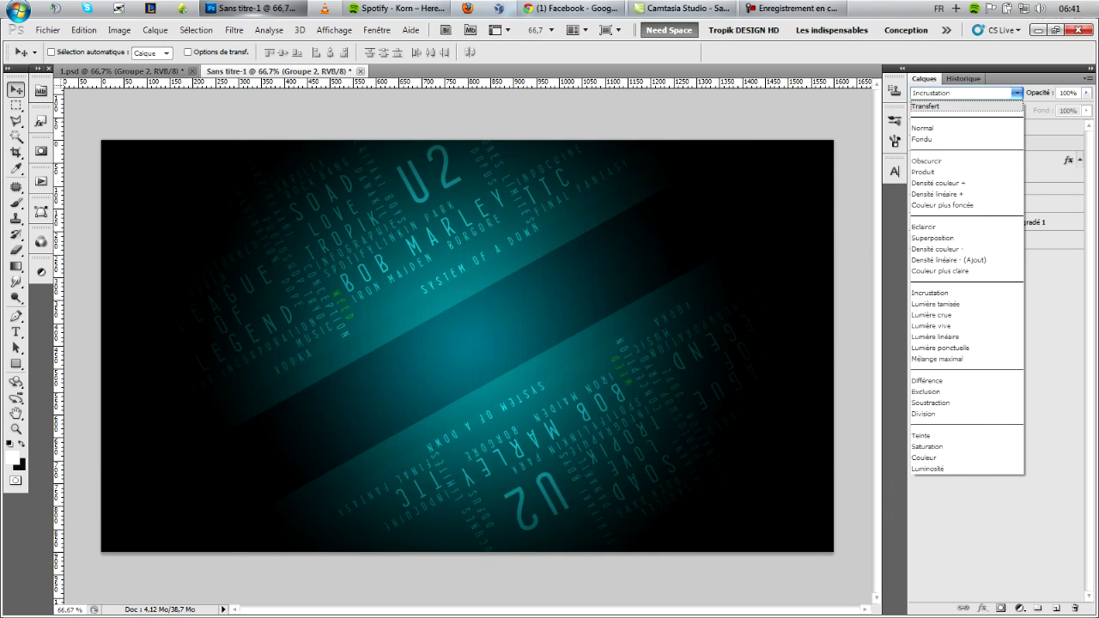
{"action": "left_click", "coordinate": [955, 106]}
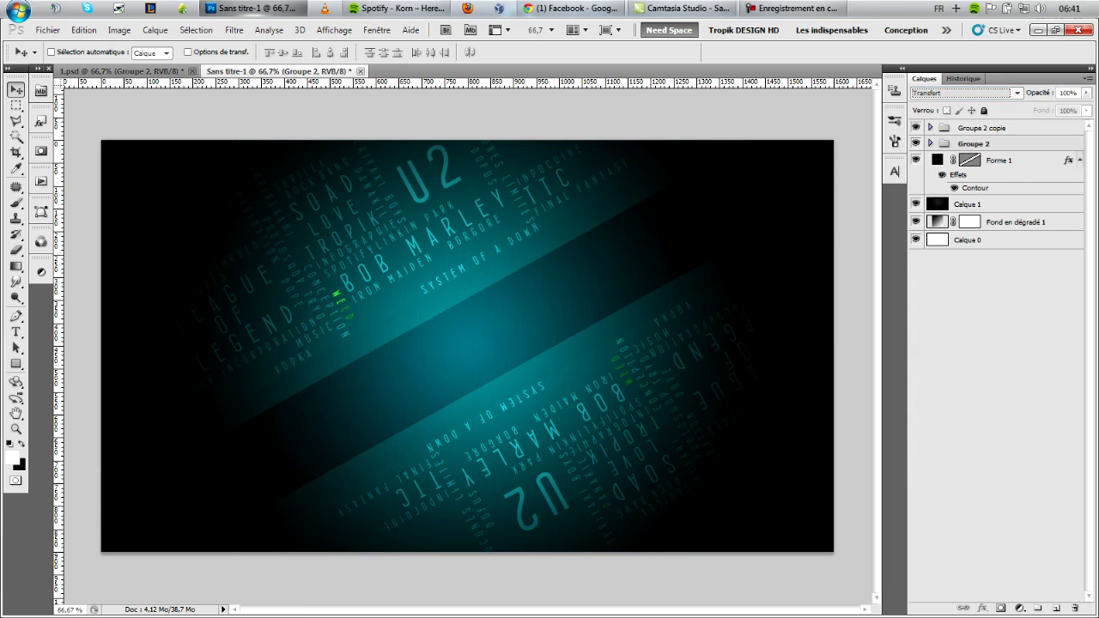
{"action": "left_click", "coordinate": [997, 344]}
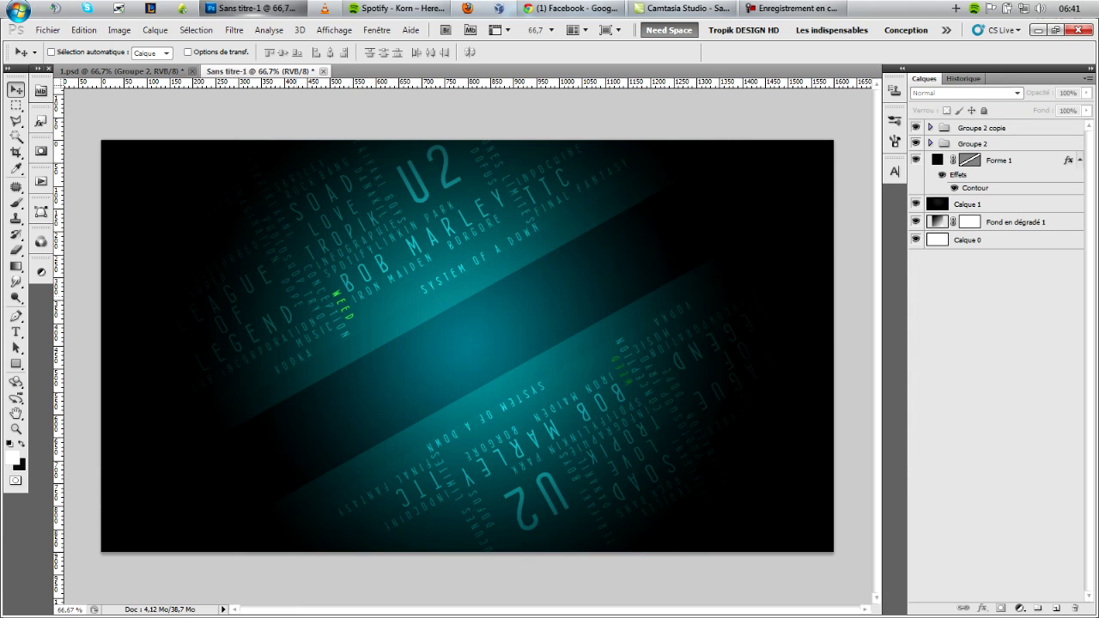
{"action": "left_click", "coordinate": [974, 144]}
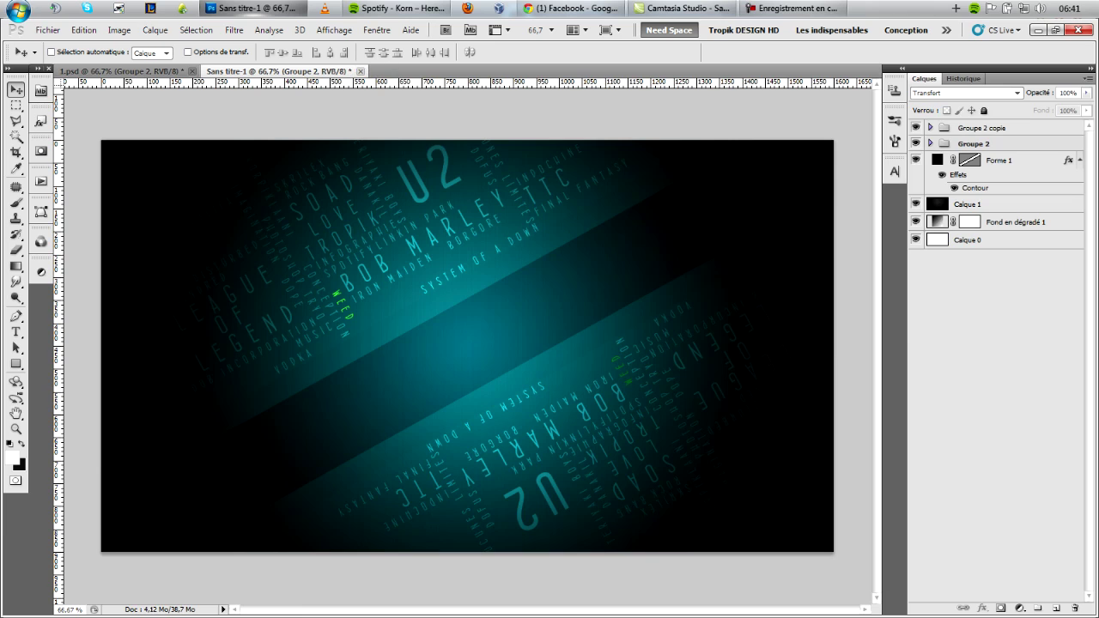
{"action": "left_click", "coordinate": [967, 93]}
{"action": "left_click", "coordinate": [931, 293]}
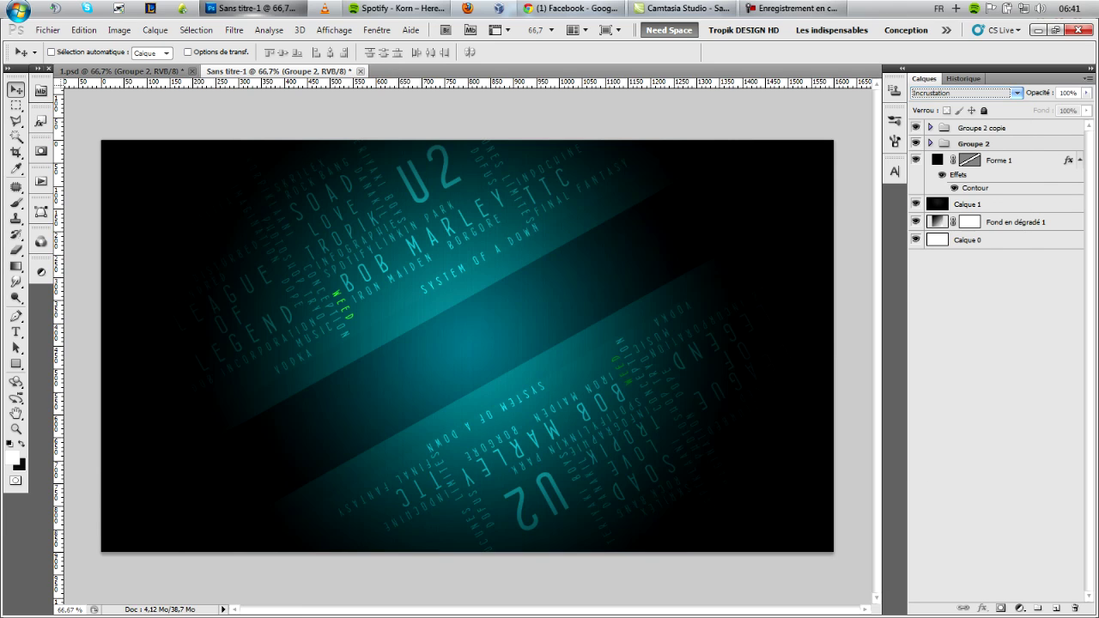
{"action": "left_click", "coordinate": [953, 324]}
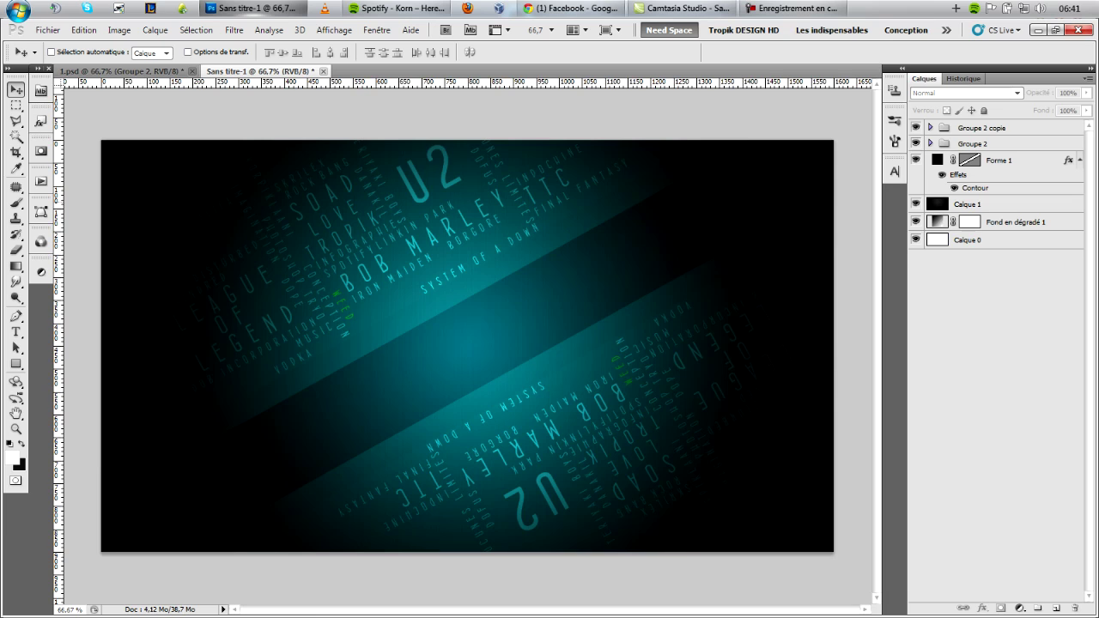
Show Groupe 2 copie, Groupe 1 copie and Groupe 1 in 1.psd to examine the reference's title text along the band.
{"action": "left_click", "coordinate": [120, 71]}
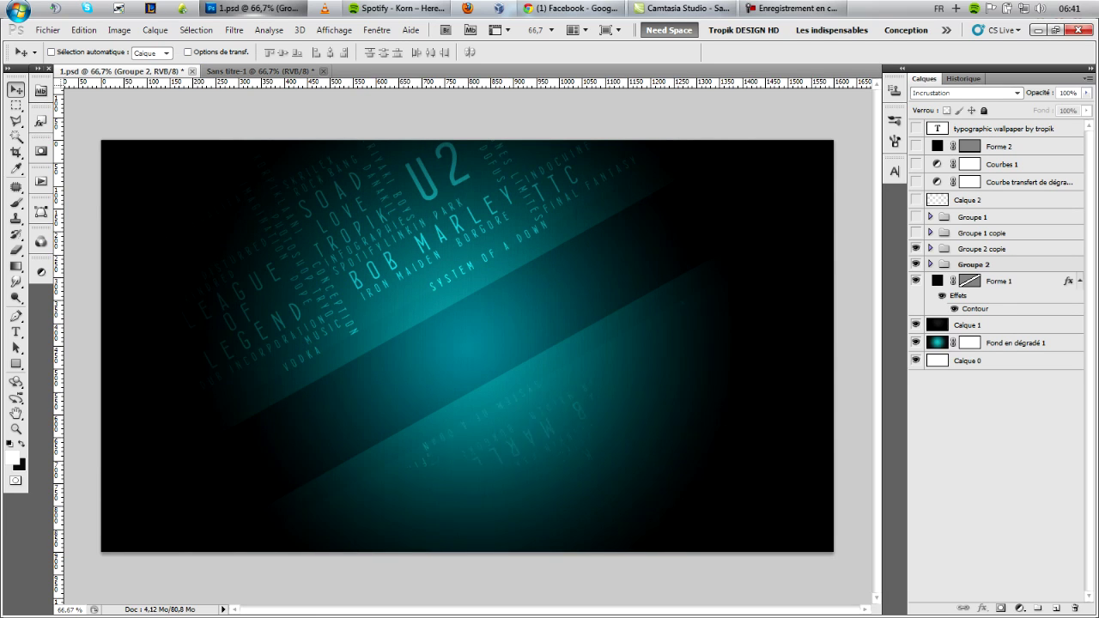
{"action": "left_click", "coordinate": [916, 233]}
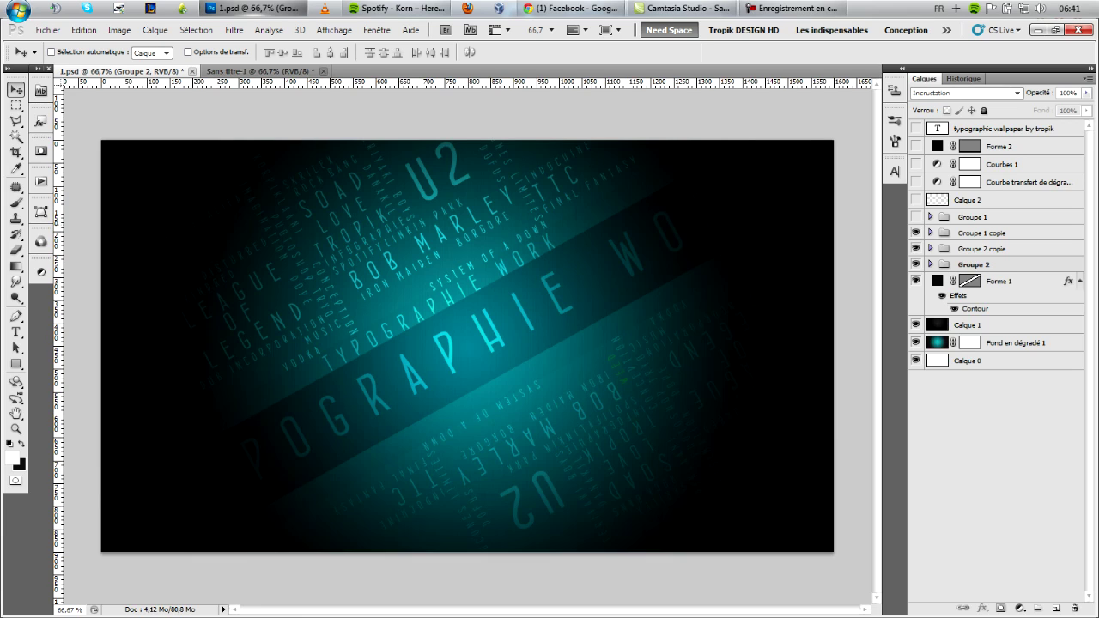
{"action": "left_click", "coordinate": [916, 217]}
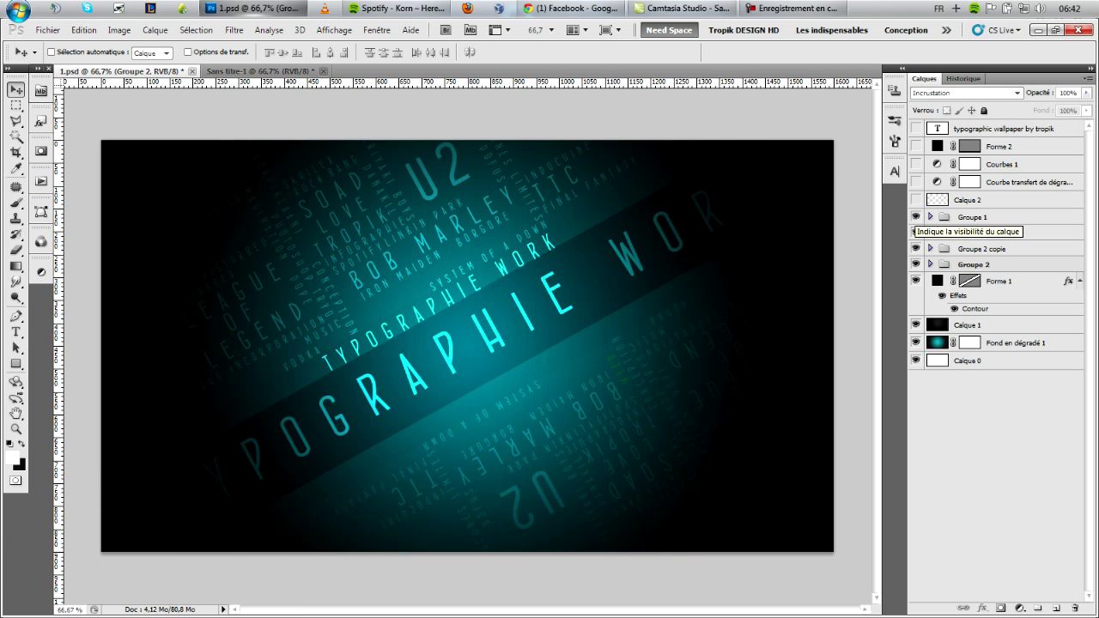
Toggle Groupe 1, Groupe 1 copie, Courbes 1 and the gradient map adjustment in 1.psd to examine what each contributes.
{"action": "left_click", "coordinate": [915, 217]}
{"action": "left_click", "coordinate": [916, 233]}
{"action": "left_click", "coordinate": [915, 217]}
{"action": "left_click", "coordinate": [916, 233]}
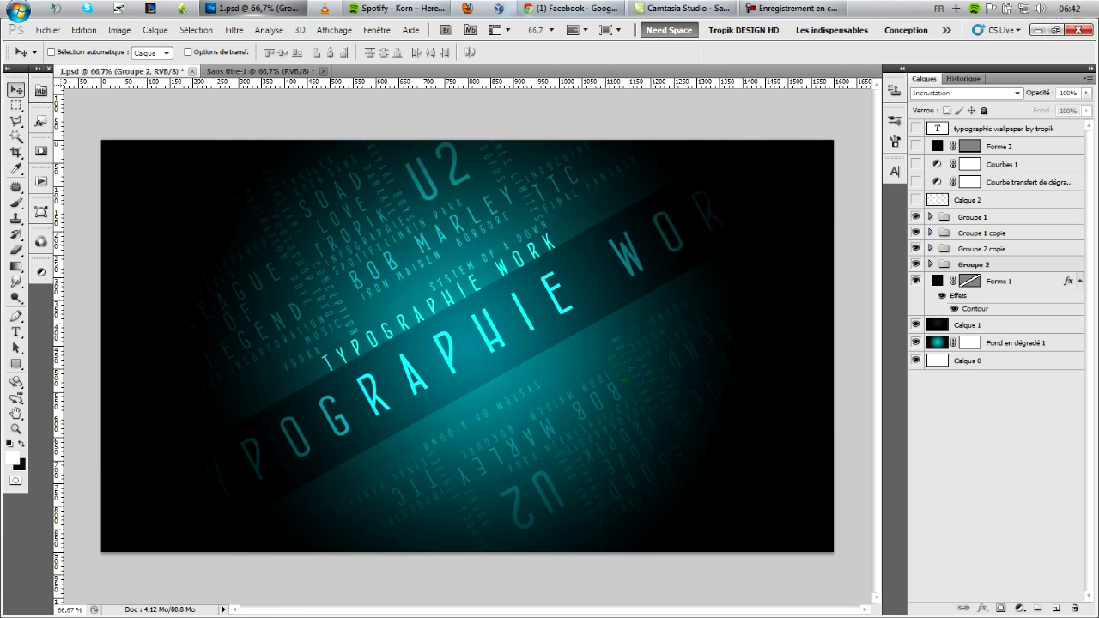
{"action": "left_click", "coordinate": [915, 181]}
{"action": "left_click", "coordinate": [916, 164]}
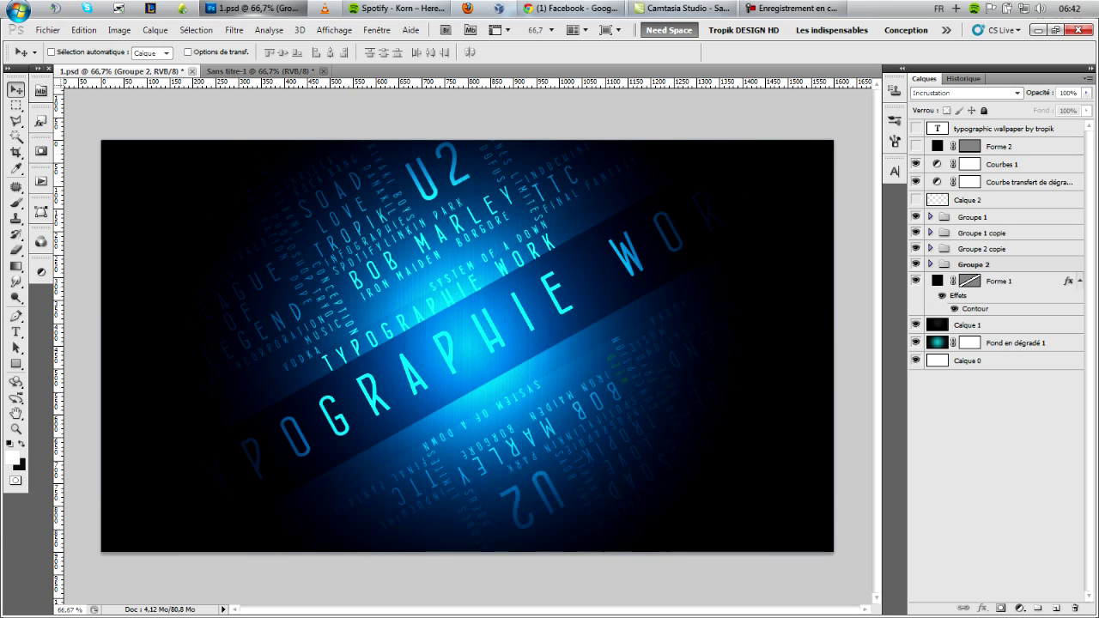
{"action": "left_click", "coordinate": [916, 164]}
{"action": "left_click", "coordinate": [916, 182]}
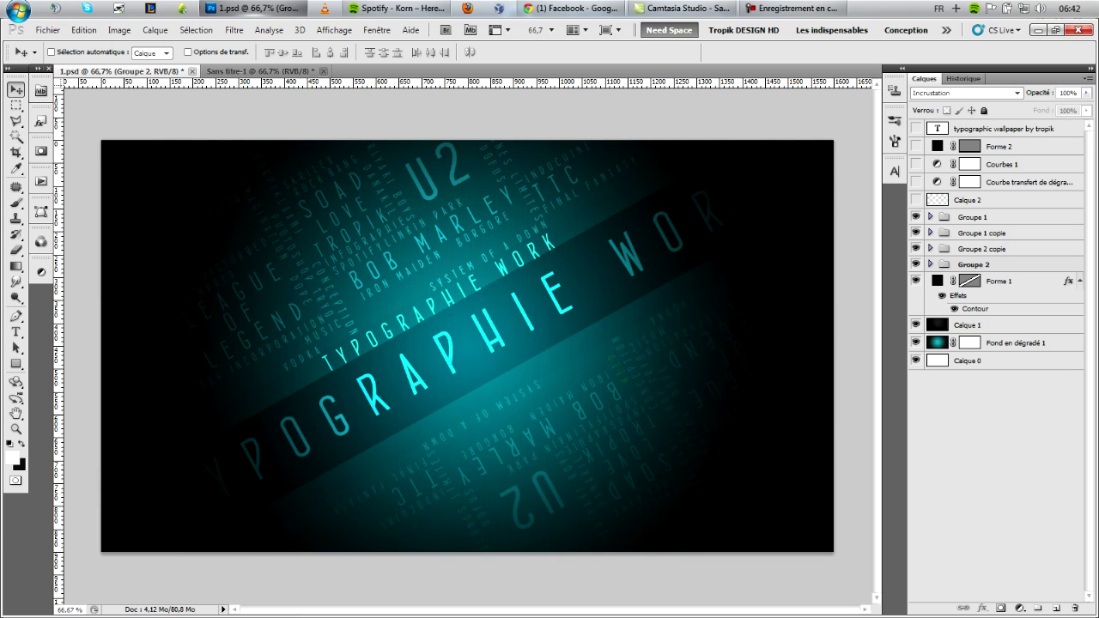
Delete the hidden Calque 2 layer from 1.psd.
{"action": "left_click", "coordinate": [968, 200]}
{"action": "key", "text": "Delete"}
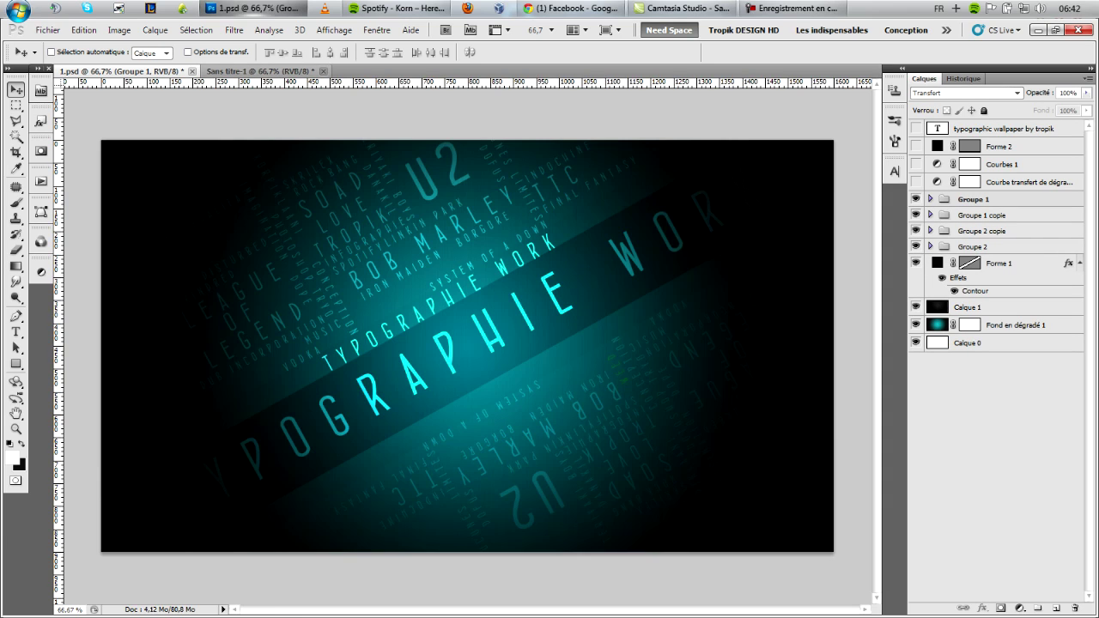
Add the text "Typography work" inside the diagonal band of Sans titre-1.
{"action": "left_click", "coordinate": [257, 70]}
{"action": "key", "text": "t"}
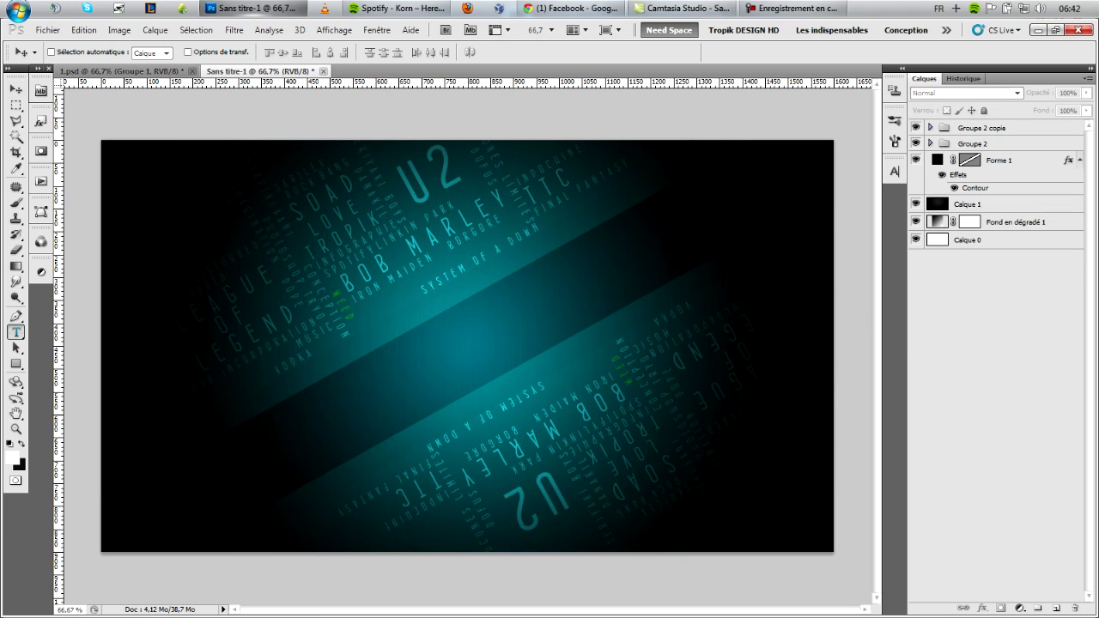
{"action": "left_click", "coordinate": [352, 411]}
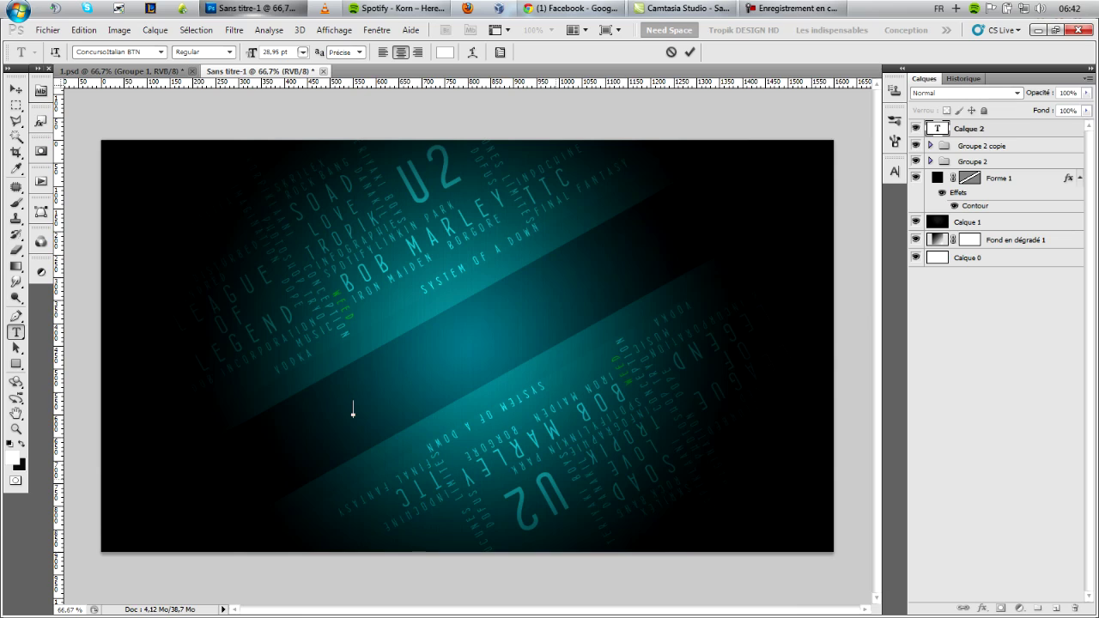
{"action": "type", "text": "TY"}
{"action": "type", "text": "API"}
{"action": "type", "text": "HY WORK"}
{"action": "left_click_drag", "start_coordinate": [353, 411], "coordinate": [410, 371]}
{"action": "key", "text": "ctrl+Return"}
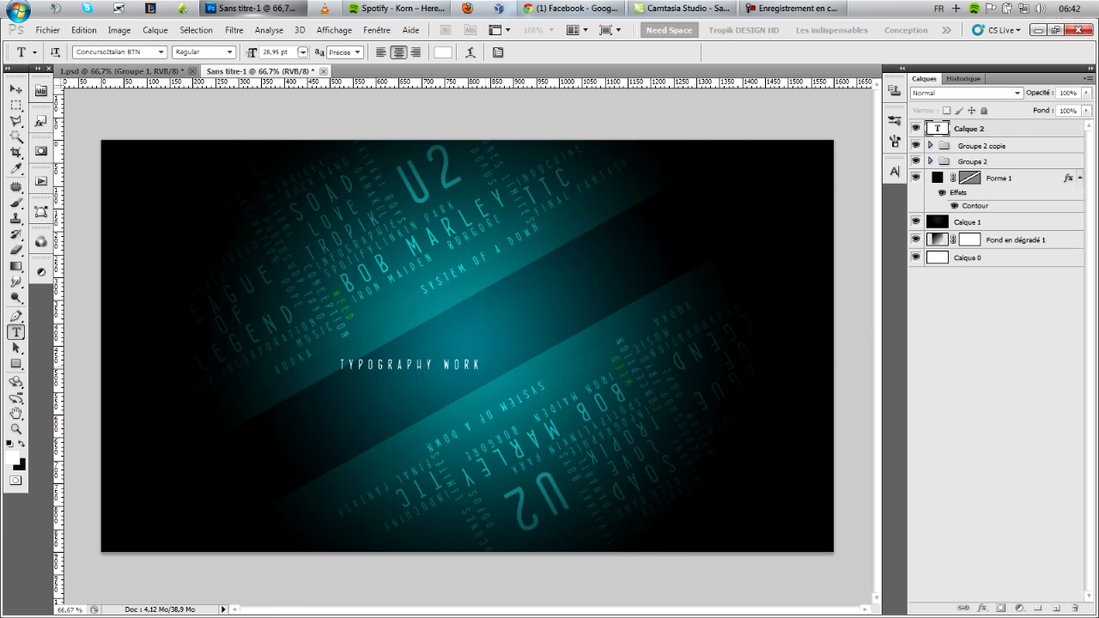
Rotate the Typography work text to about -29.27° and enlarge it to about 494.80 % so it spans the diagonal band.
{"action": "key", "text": "v"}
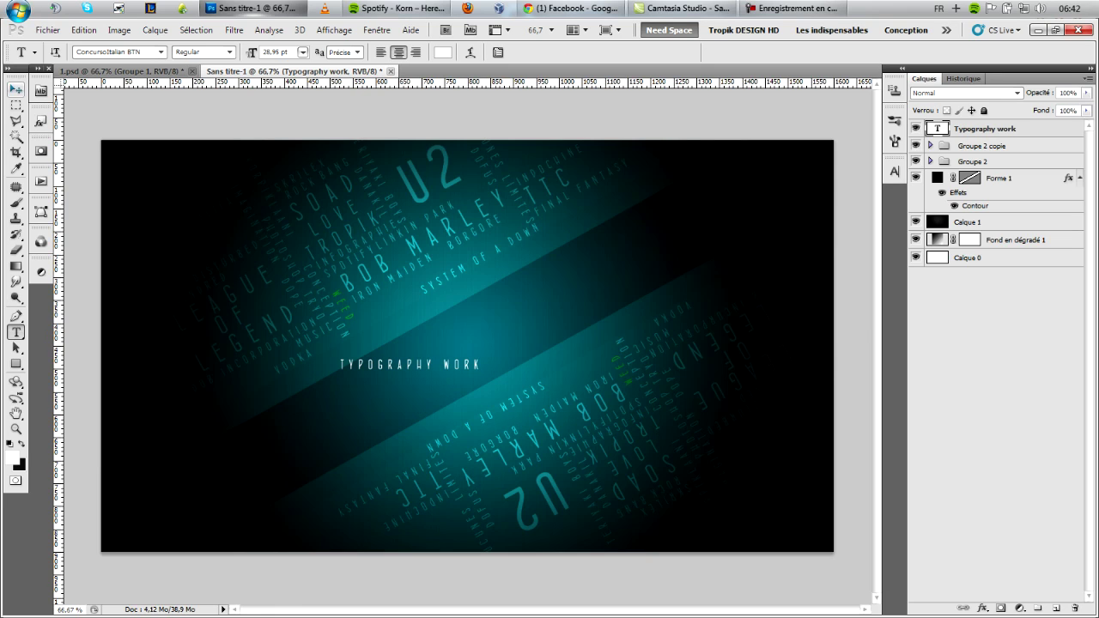
{"action": "key", "text": "ctrl+t"}
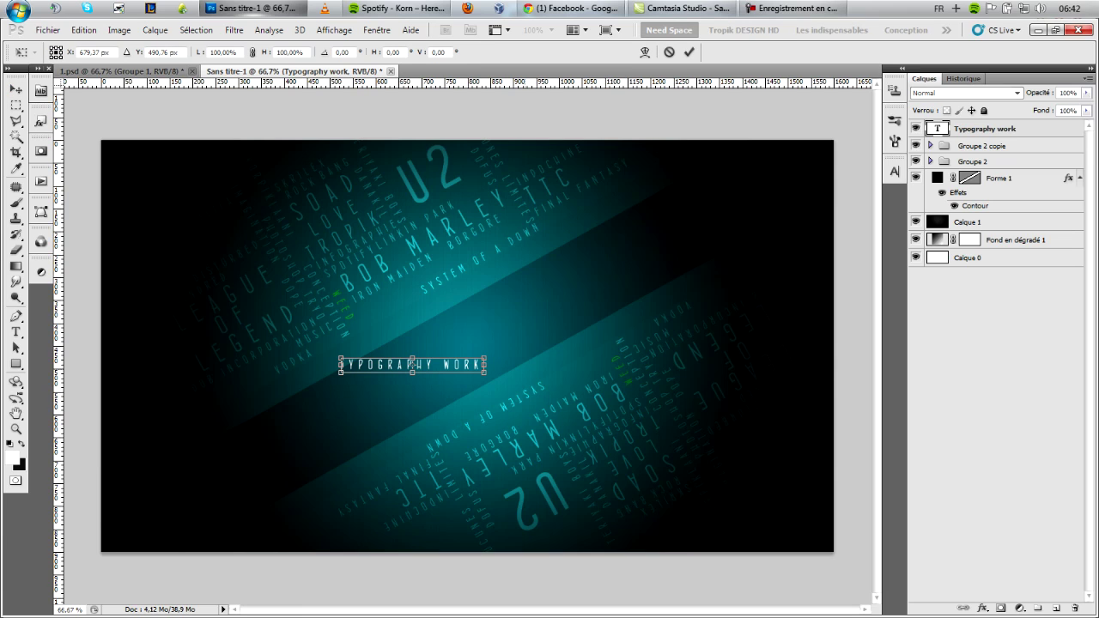
{"action": "left_click_drag", "start_coordinate": [495, 373], "coordinate": [485, 325]}
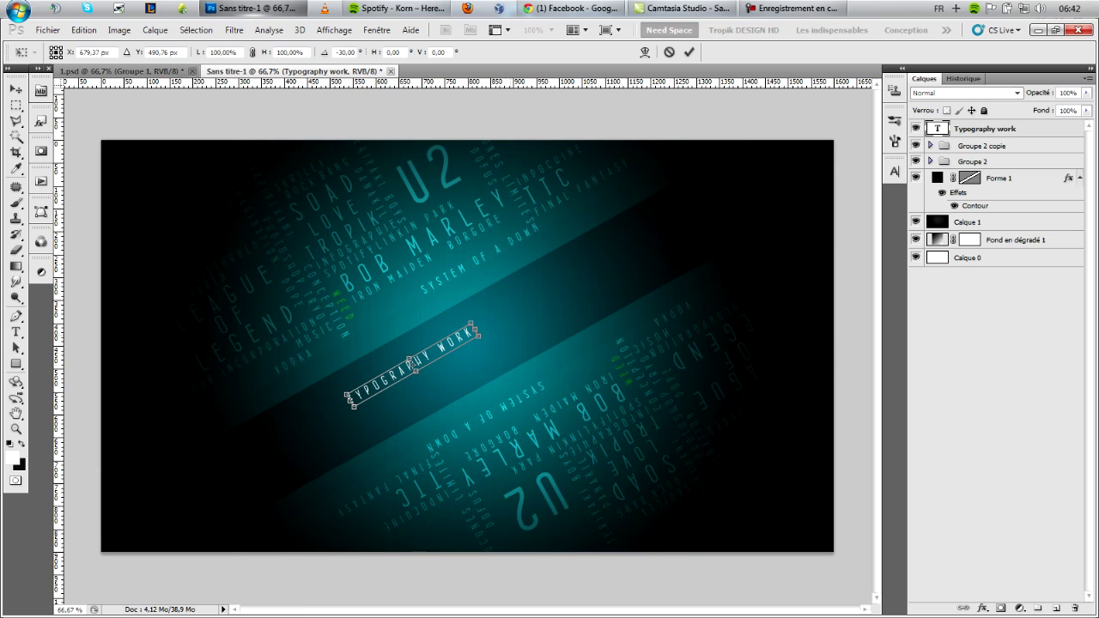
{"action": "left_click_drag", "start_coordinate": [485, 325], "coordinate": [486, 325]}
{"action": "left_click_drag", "start_coordinate": [353, 401], "coordinate": [353, 399]}
{"action": "left_click_drag", "start_coordinate": [479, 336], "coordinate": [798, 196]}
{"action": "left_click_drag", "start_coordinate": [572, 295], "coordinate": [411, 371]}
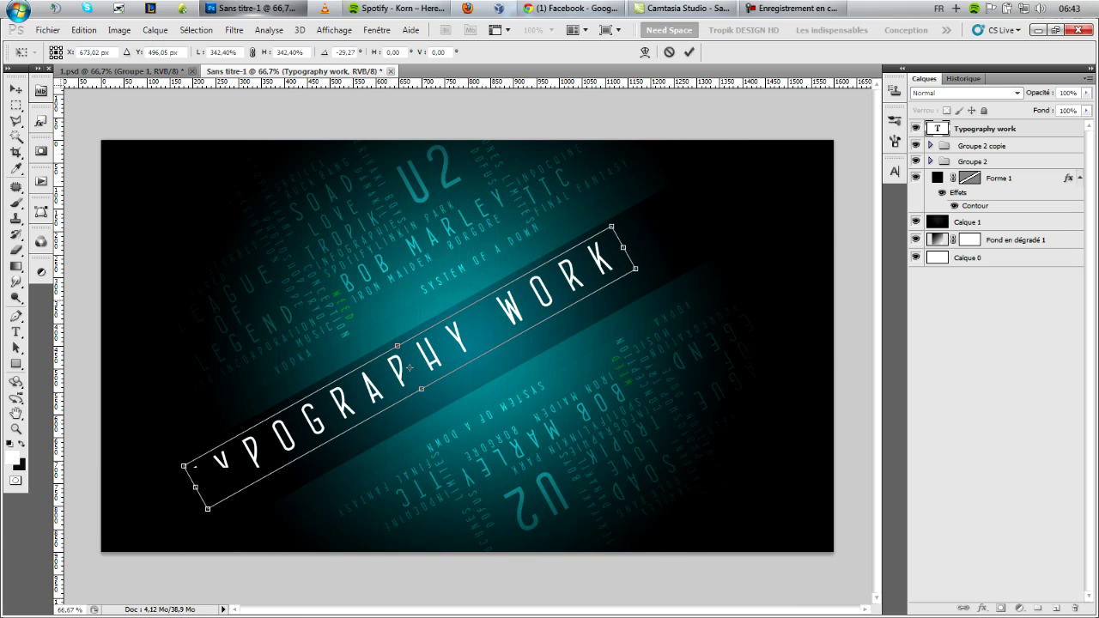
{"action": "left_click_drag", "start_coordinate": [636, 269], "coordinate": [807, 194]}
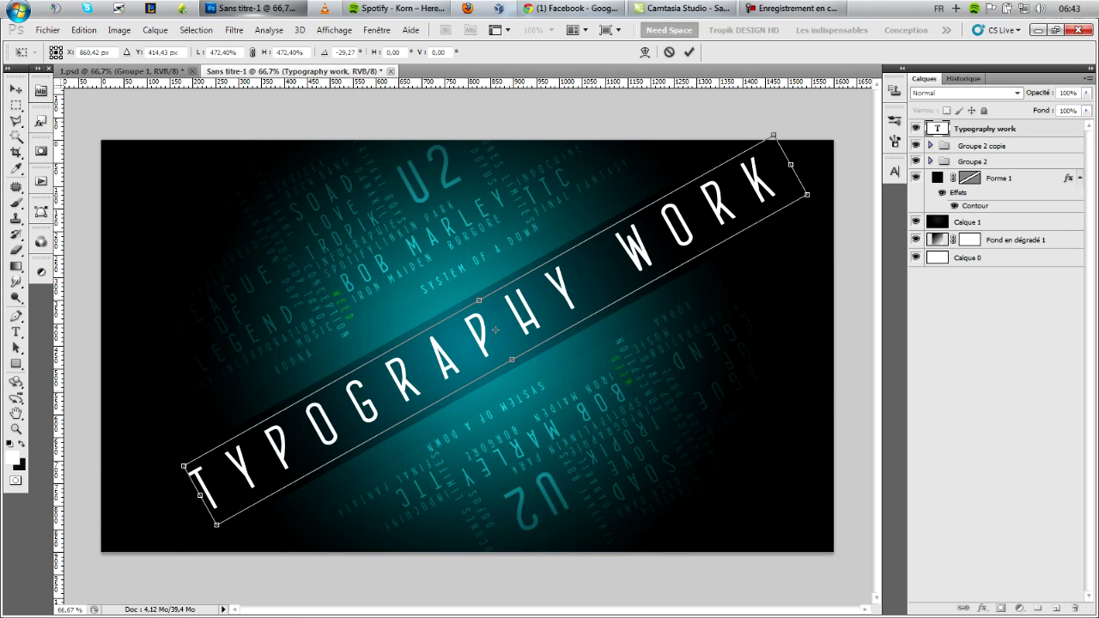
{"action": "left_click_drag", "start_coordinate": [184, 466], "coordinate": [155, 482]}
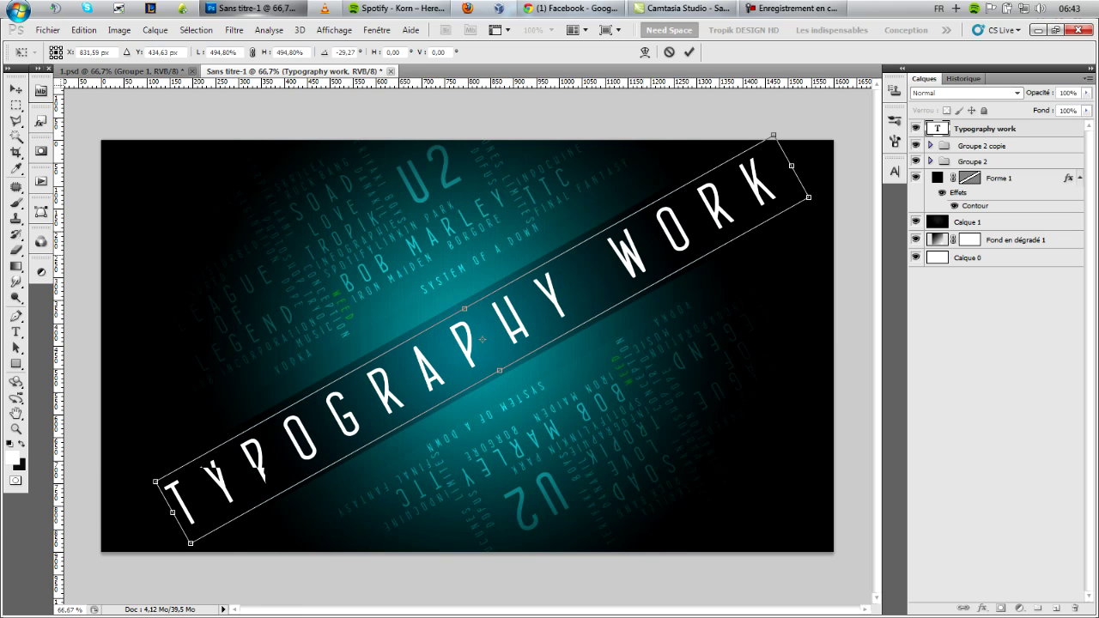
{"action": "key", "text": "Return"}
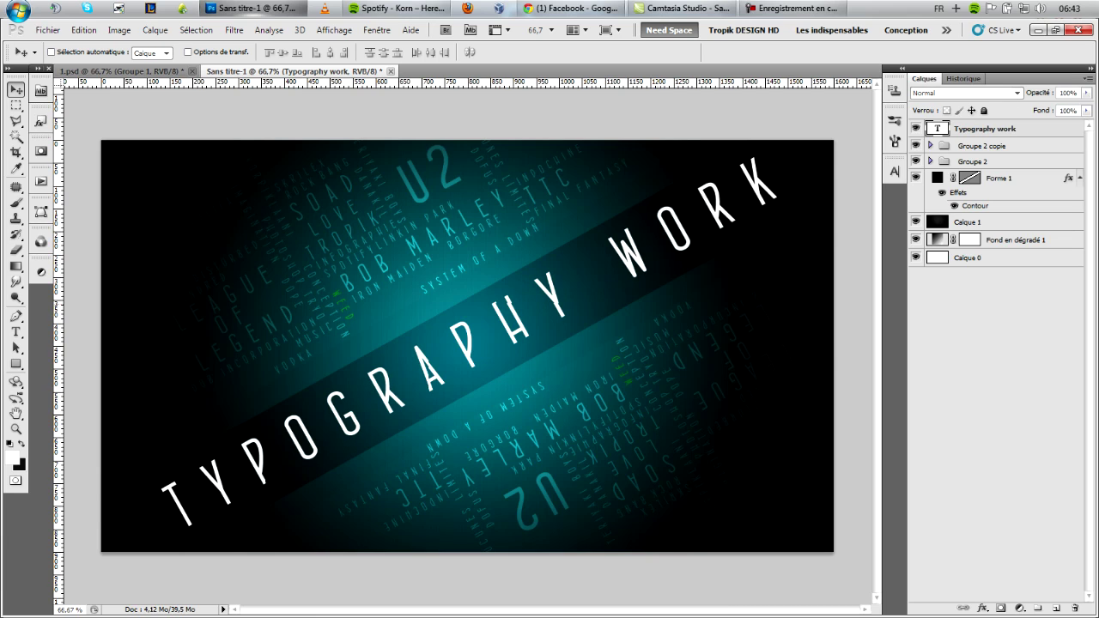
Set the Typography work text's blending mode to Incrustation and compare the result with 1.psd.
{"action": "left_click", "coordinate": [1017, 93]}
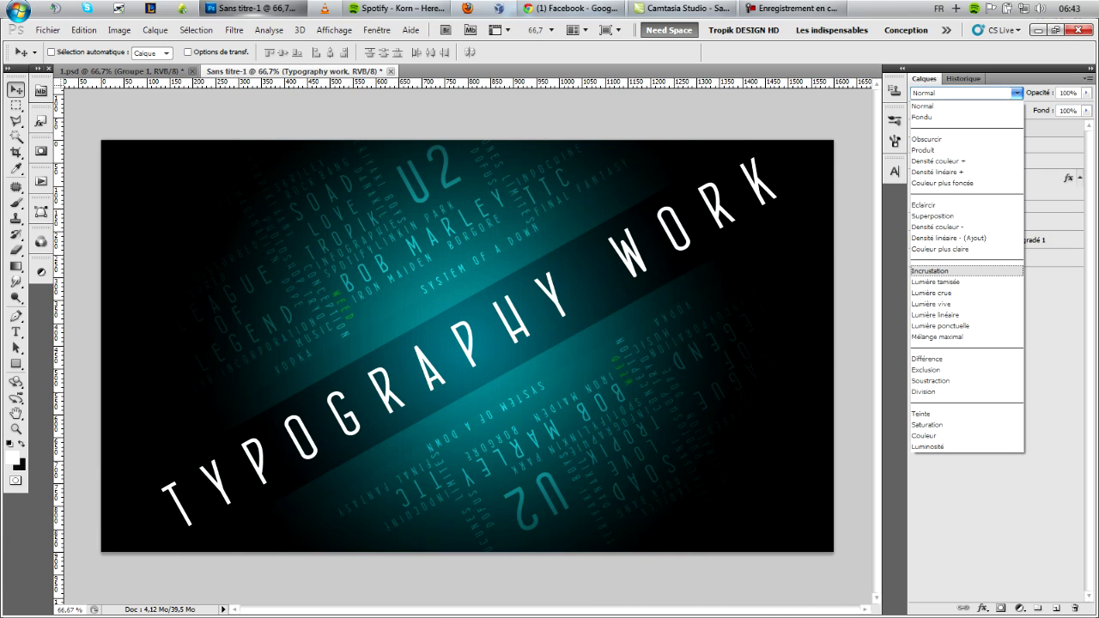
{"action": "left_click", "coordinate": [962, 265]}
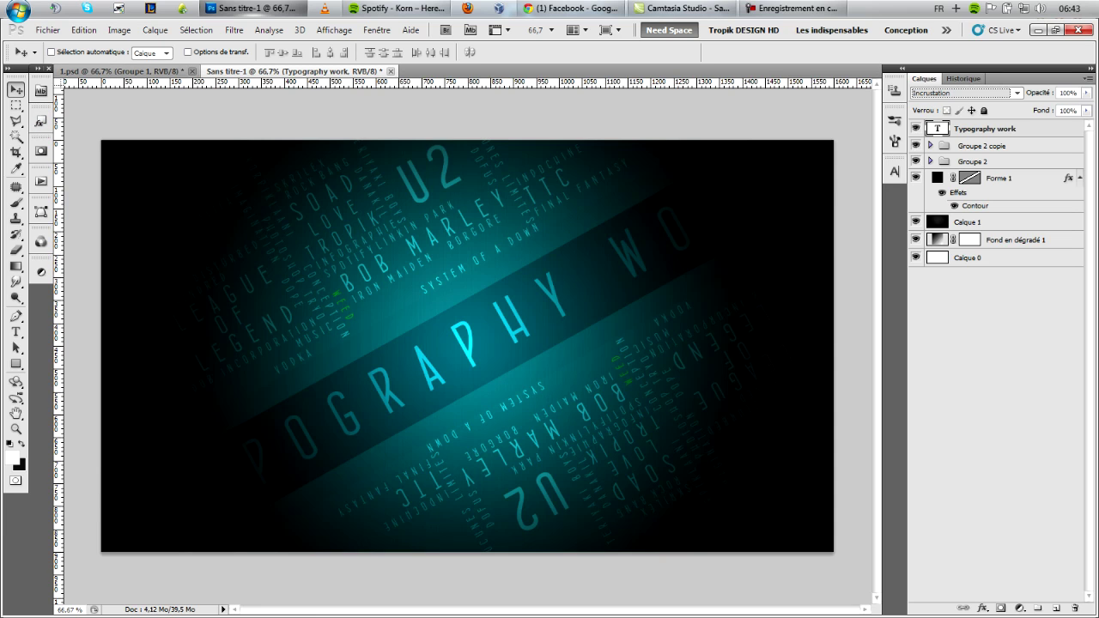
{"action": "left_click", "coordinate": [120, 71]}
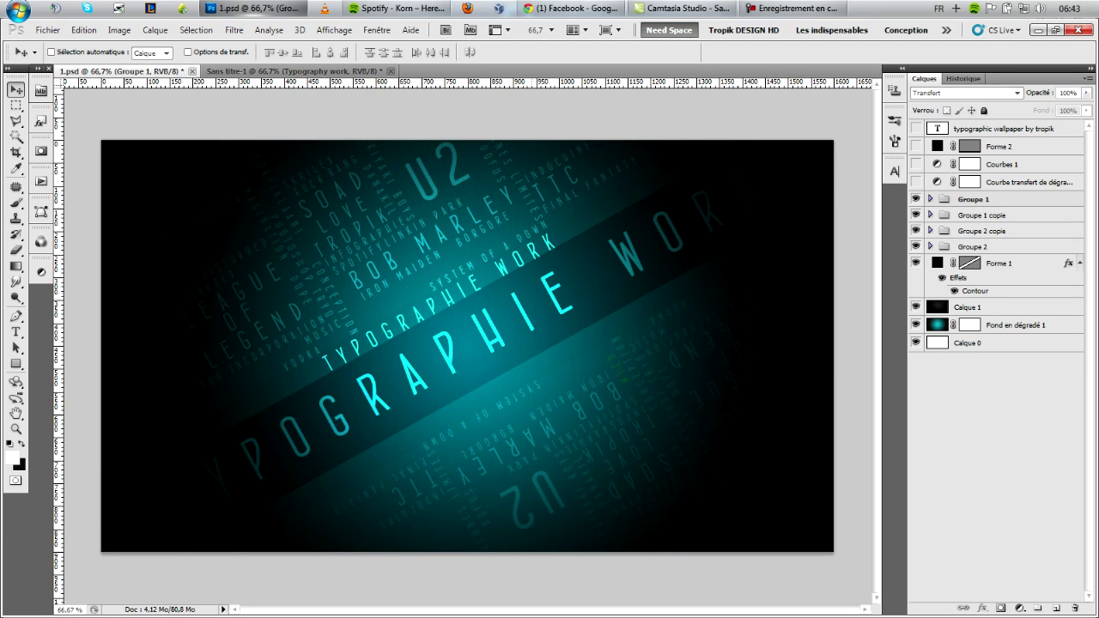
{"action": "left_click", "coordinate": [294, 71]}
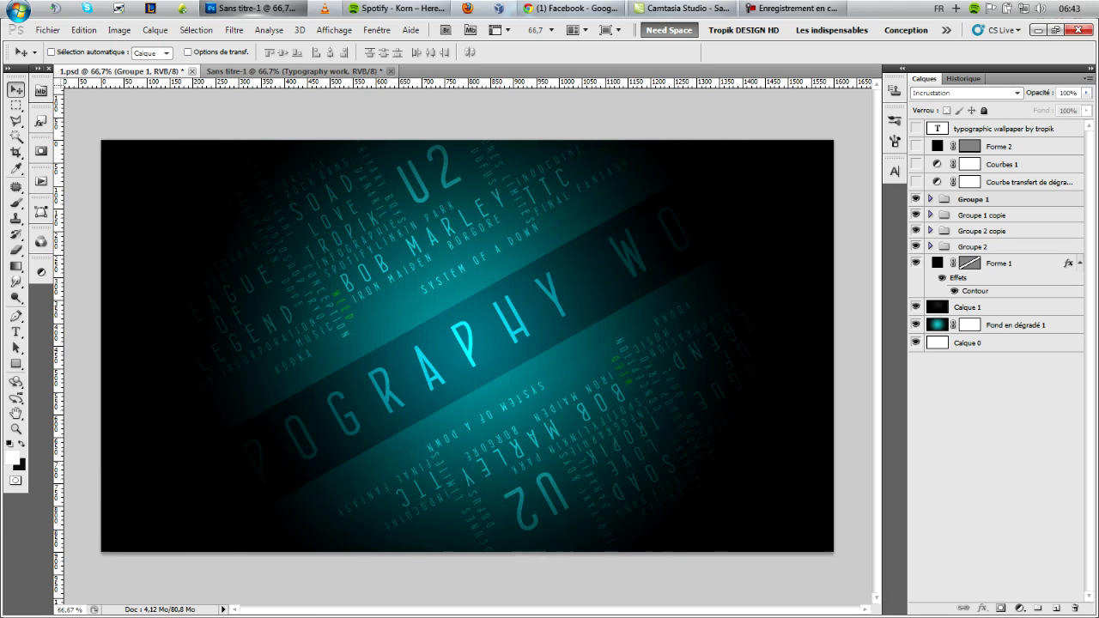
{"action": "key", "text": "ctrl+Tab"}
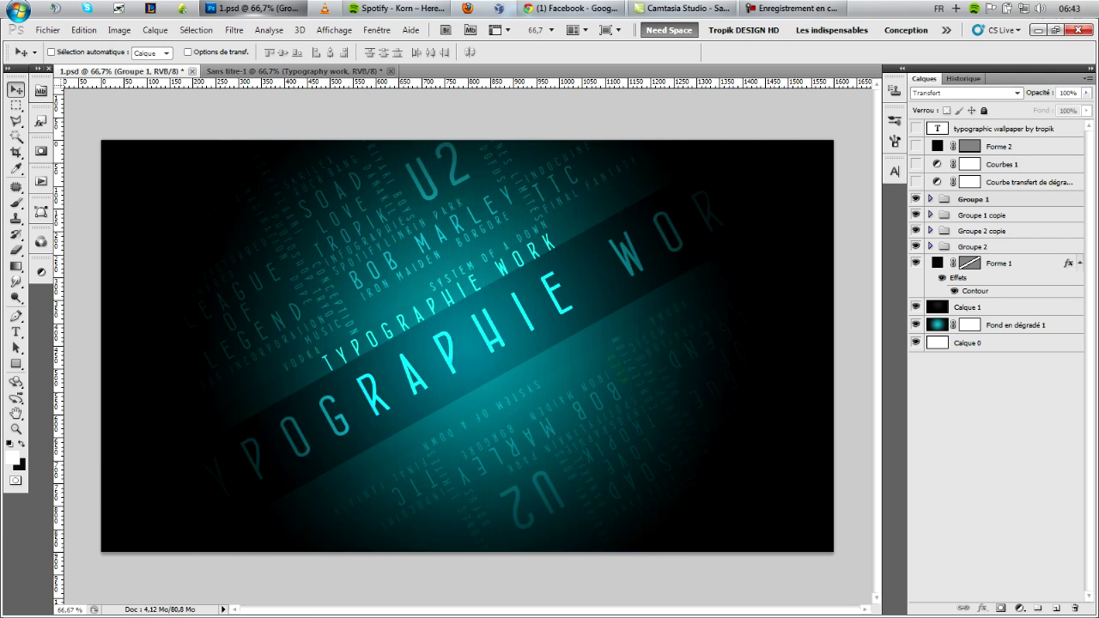
{"action": "key", "text": "ctrl+Tab"}
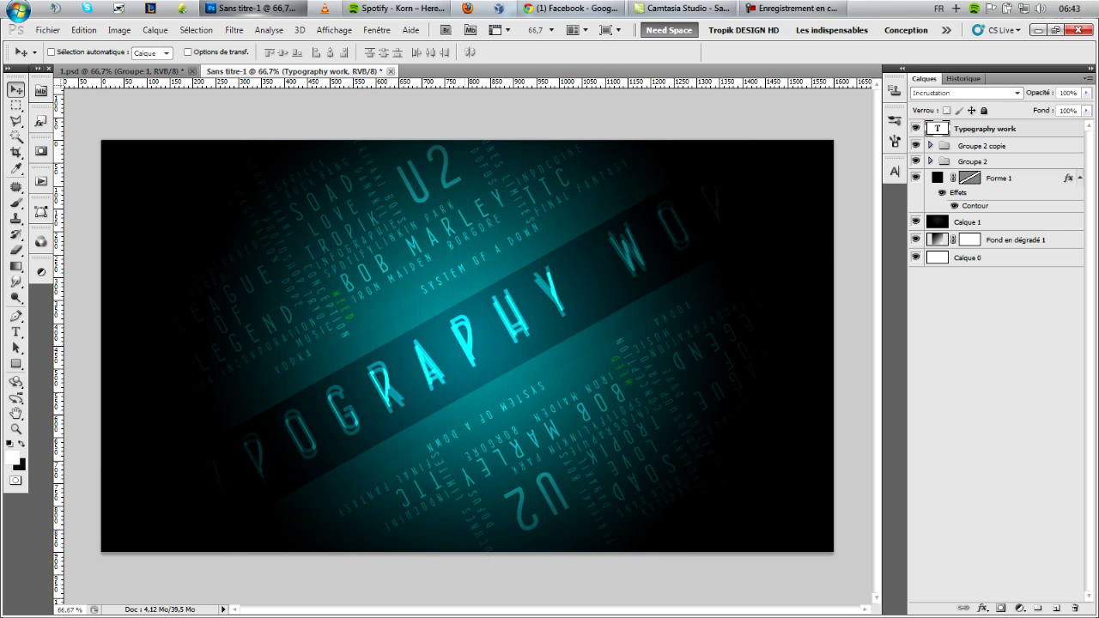
Duplicate the Typography work text, shrink the copy to about 37.91 %, and place it along the band's upper edge under SYSTEM OF A DOWN.
{"action": "left_click_drag", "start_coordinate": [444, 312], "coordinate": [418, 270]}
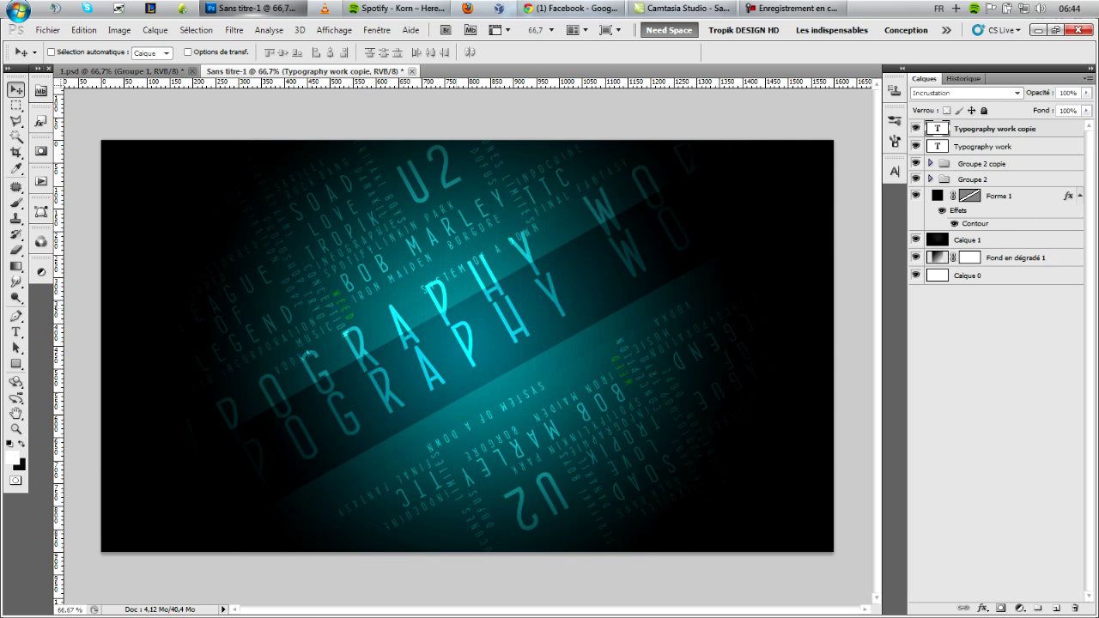
{"action": "key", "text": "ctrl+z"}
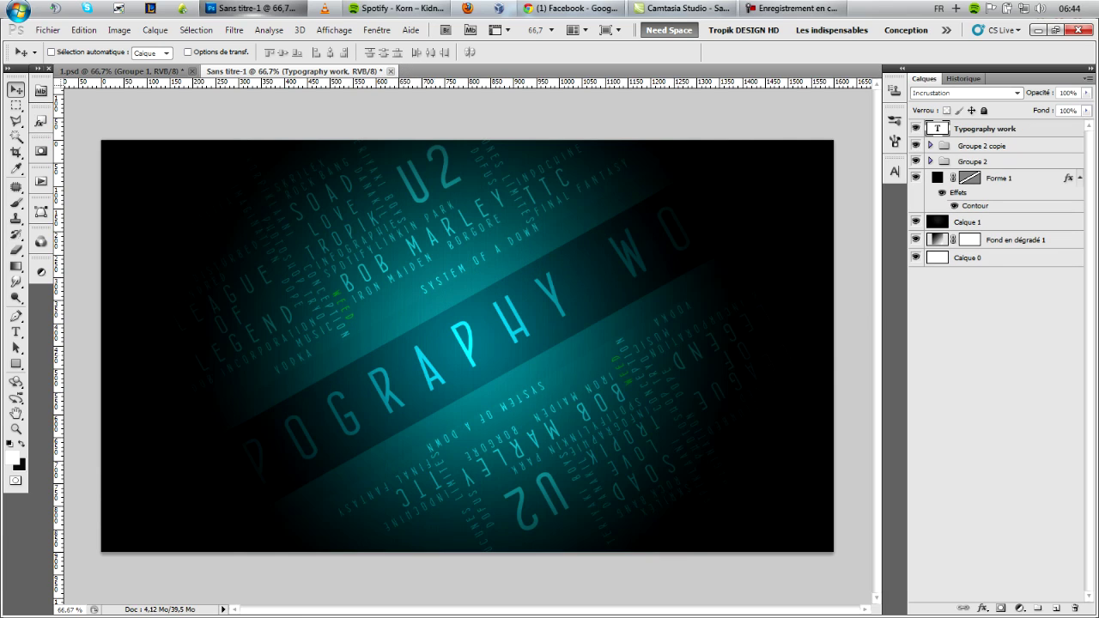
{"action": "left_click_drag", "start_coordinate": [446, 318], "coordinate": [424, 277]}
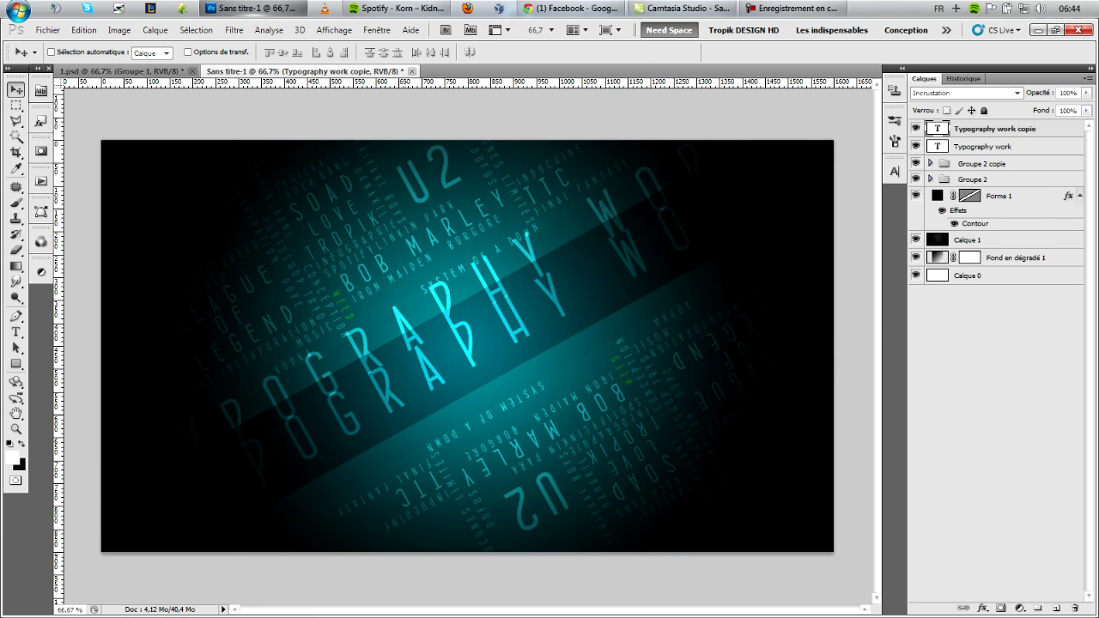
{"action": "key", "text": "ctrl+t"}
{"action": "left_click_drag", "start_coordinate": [134, 503], "coordinate": [414, 328]}
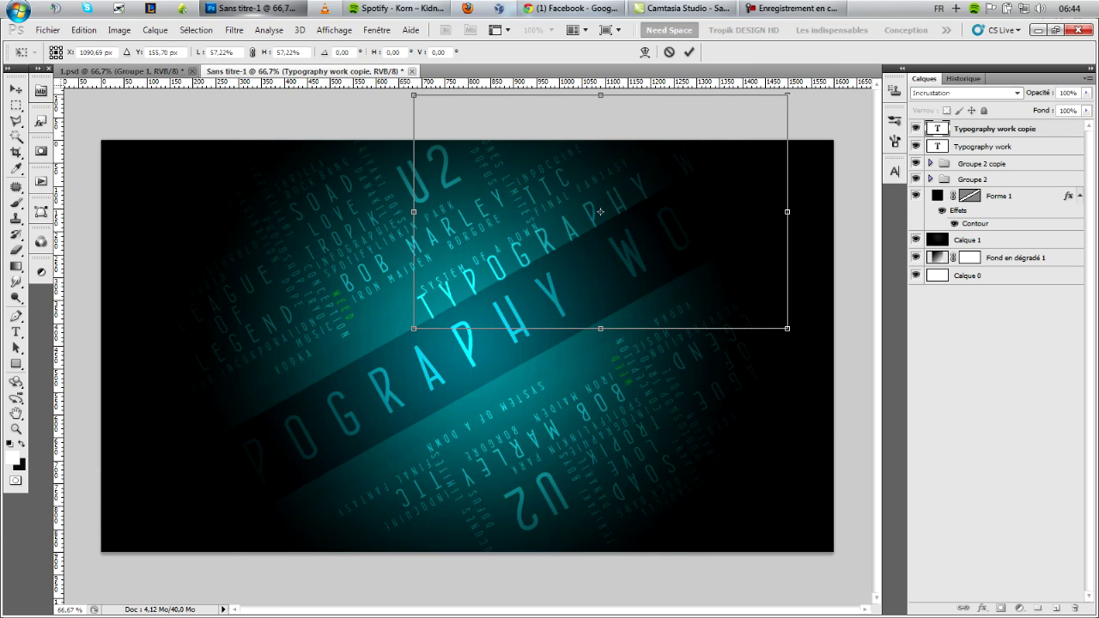
{"action": "left_click_drag", "start_coordinate": [788, 95], "coordinate": [659, 175]}
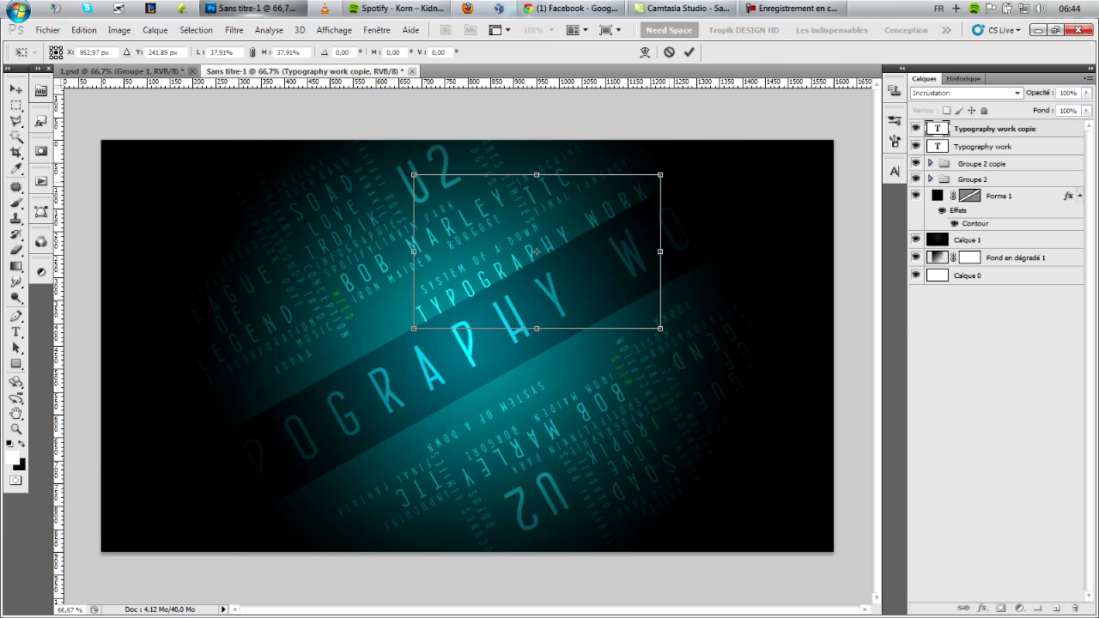
{"action": "left_click_drag", "start_coordinate": [567, 249], "coordinate": [524, 266]}
{"action": "left_click_drag", "start_coordinate": [422, 305], "coordinate": [372, 339]}
{"action": "key", "text": "Return"}
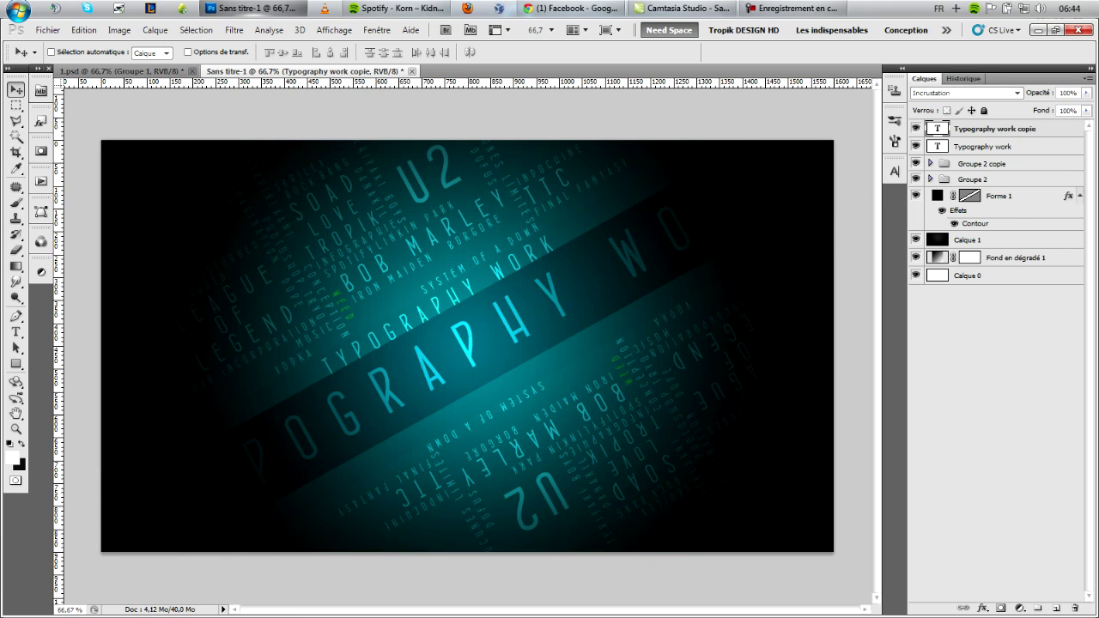
Group the two Typography work text layers and duplicate the group to intensify the titles.
{"action": "left_click", "coordinate": [982, 147], "text": "ctrl"}
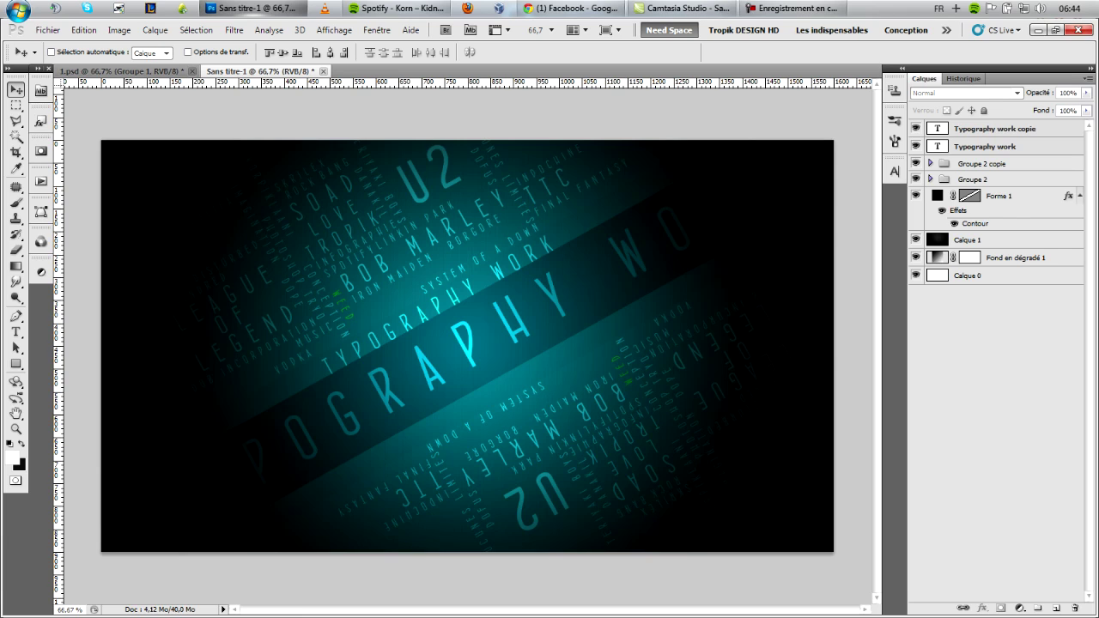
{"action": "key", "text": "ctrl+g"}
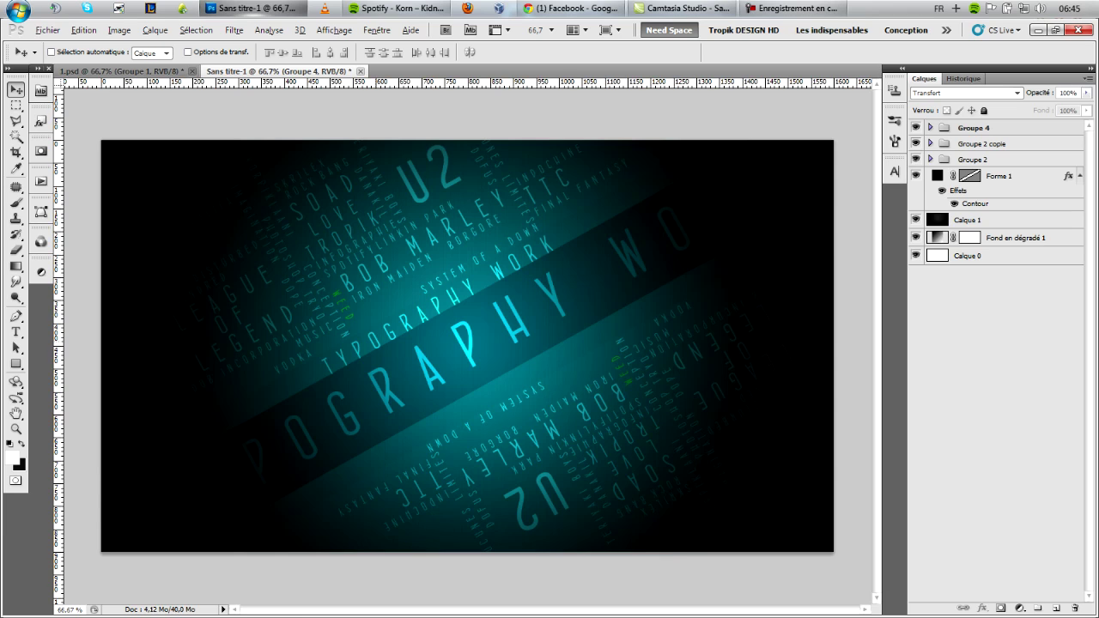
{"action": "key", "text": "ctrl+j"}
{"action": "key", "text": "shift+Right"}
{"action": "key", "text": "shift+Up"}
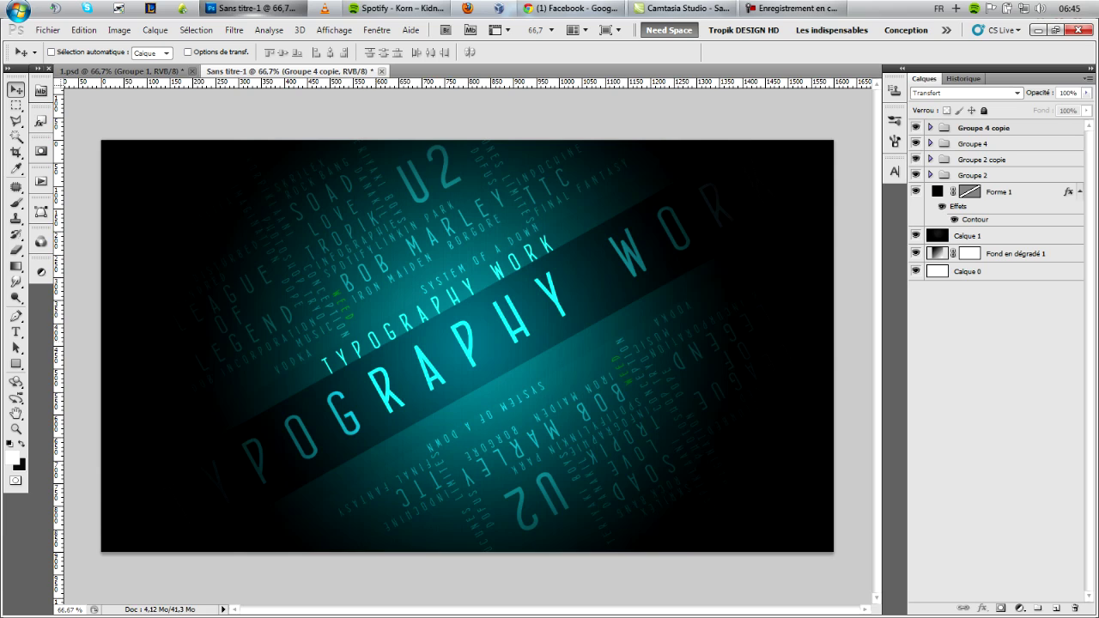
{"action": "left_click", "coordinate": [997, 387]}
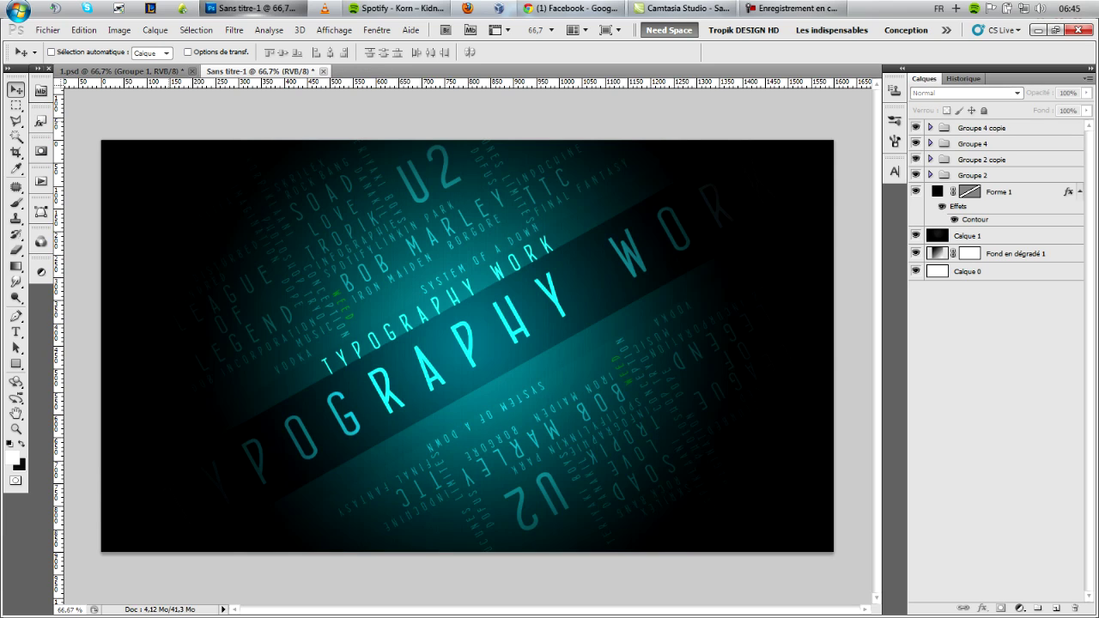
Show the gradient map adjustment in 1.psd and open its settings to examine its gradient.
{"action": "left_click", "coordinate": [153, 71]}
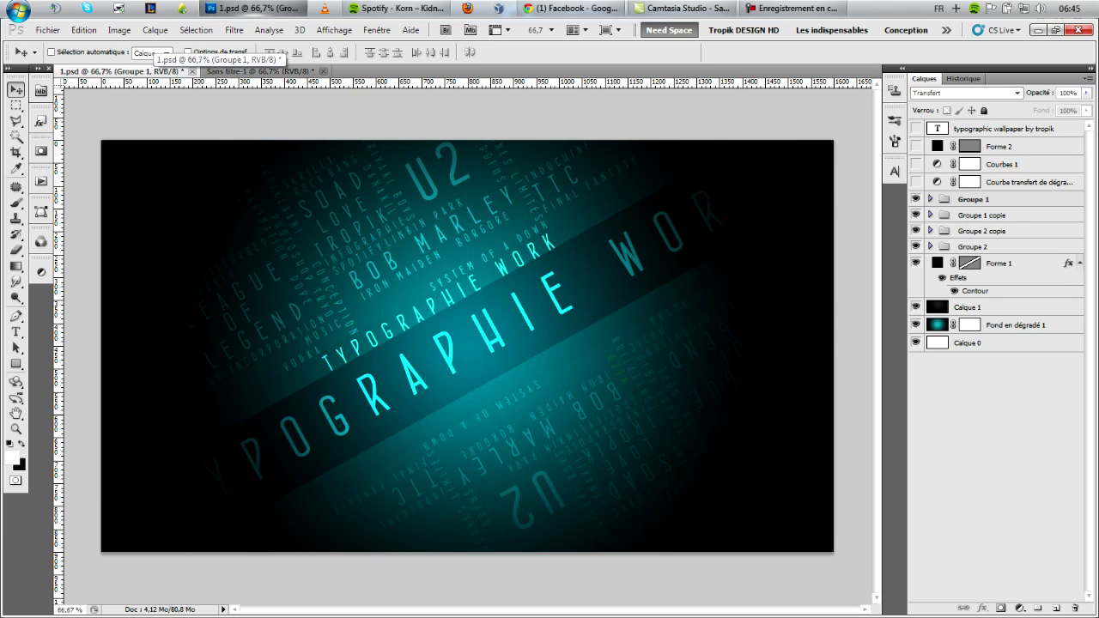
{"action": "left_click", "coordinate": [917, 182]}
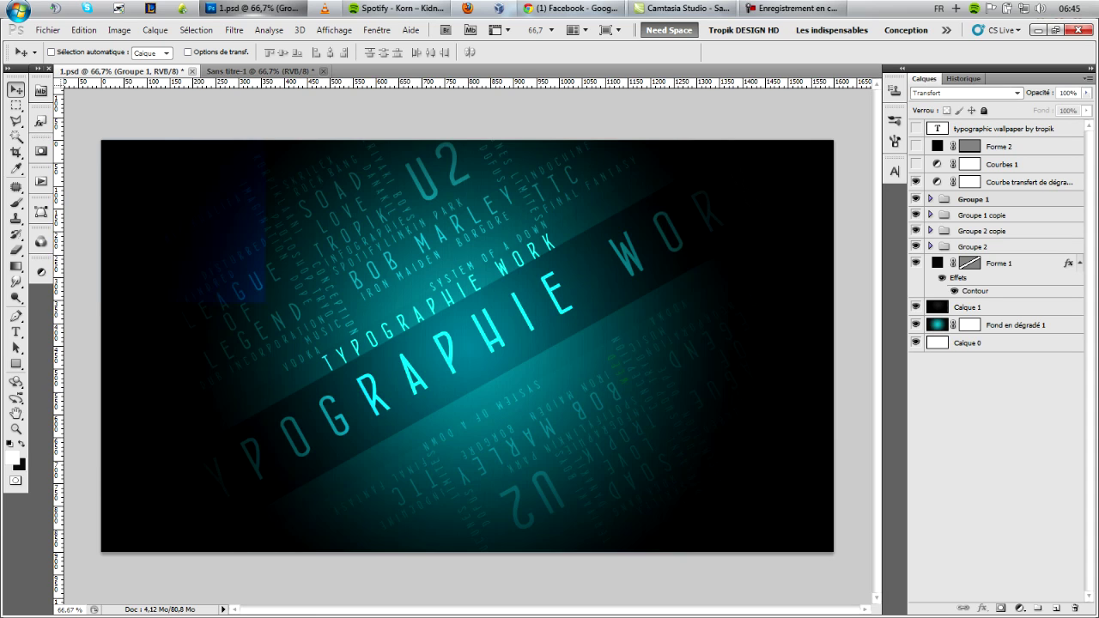
{"action": "double_click", "coordinate": [937, 182]}
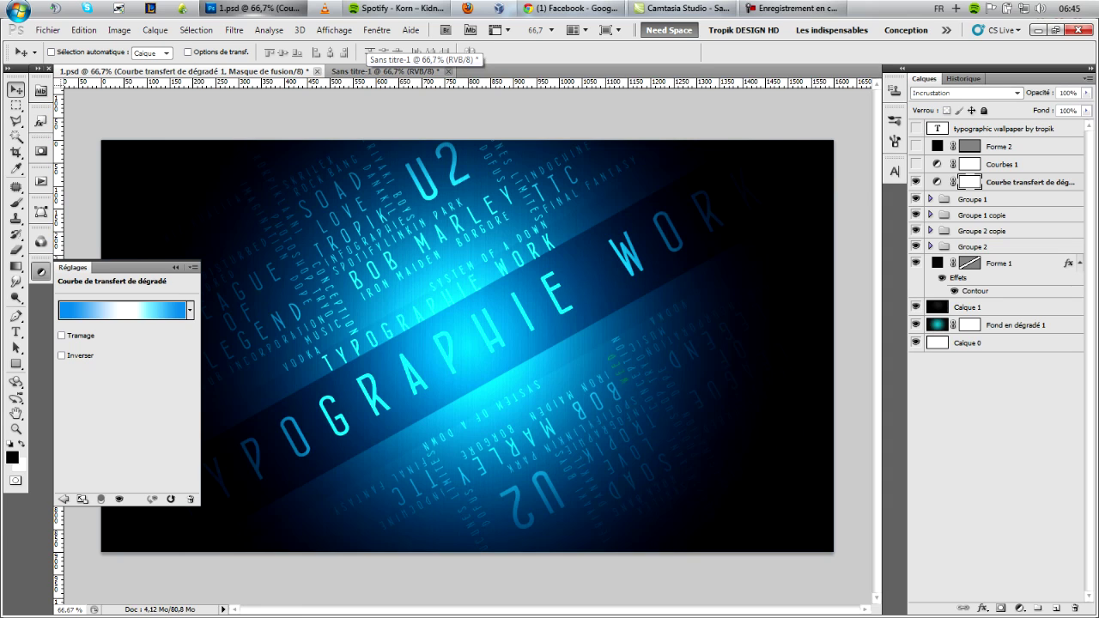
Return to Sans titre-1, add a gradient map adjustment layer, and place it above all the word groups.
{"action": "left_click", "coordinate": [385, 71]}
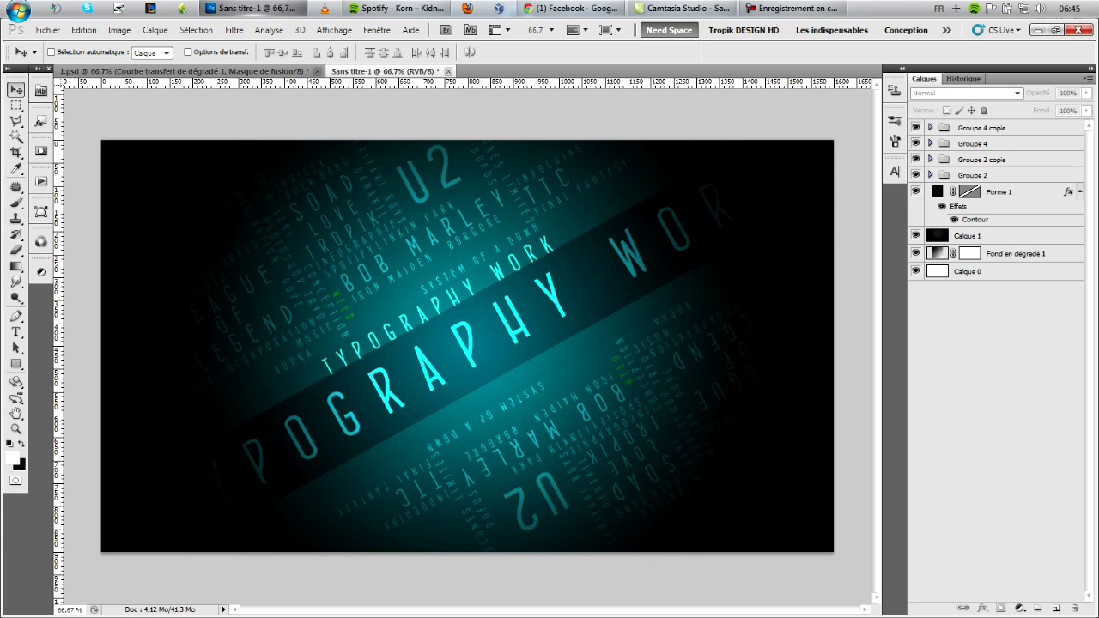
{"action": "left_click", "coordinate": [982, 128]}
{"action": "left_click", "coordinate": [974, 144]}
{"action": "left_click", "coordinate": [984, 159]}
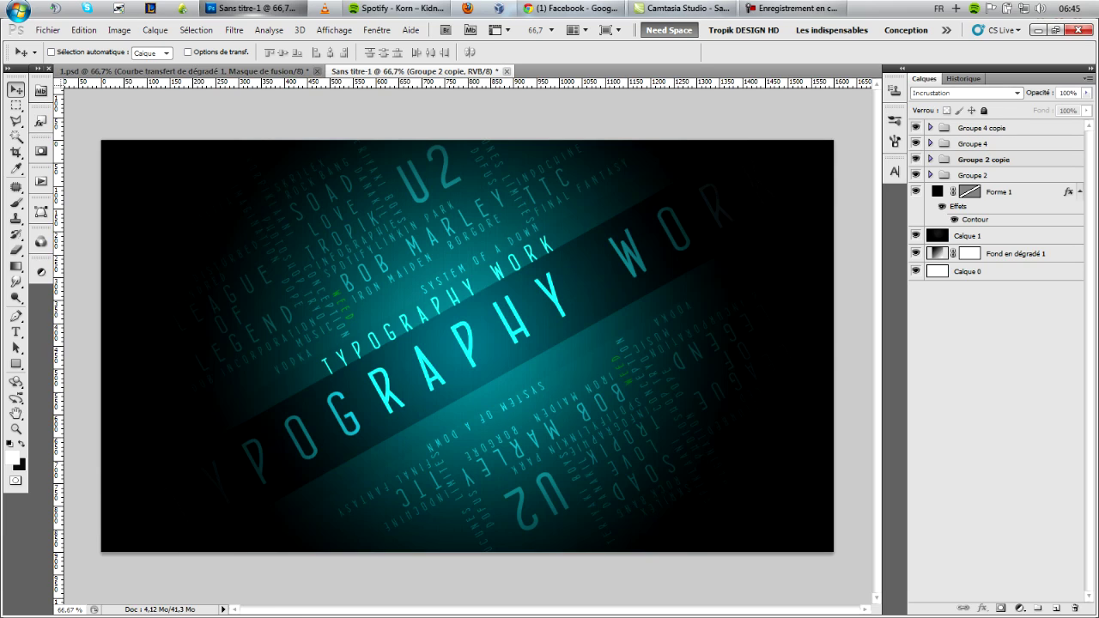
{"action": "key", "text": "alt+bracketleft"}
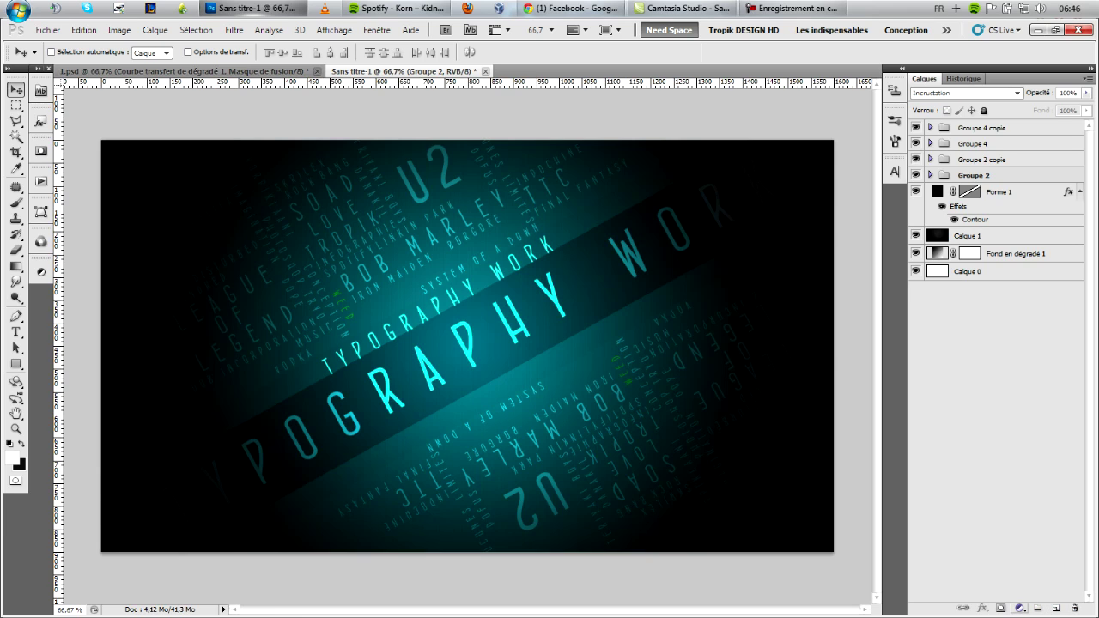
{"action": "left_click", "coordinate": [1020, 607]}
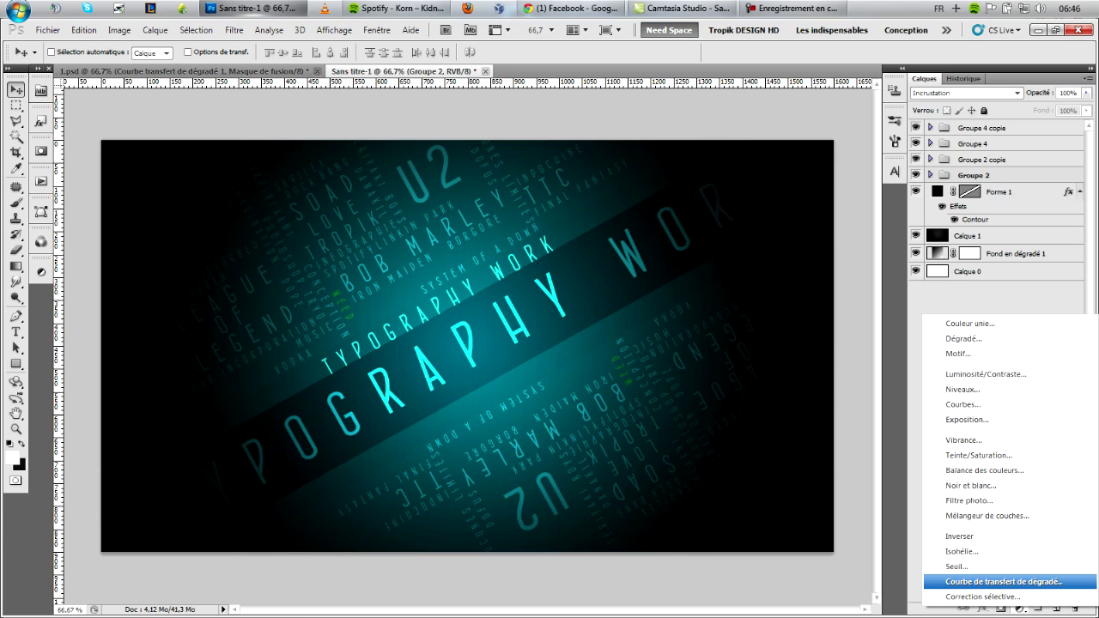
{"action": "left_click", "coordinate": [1003, 582]}
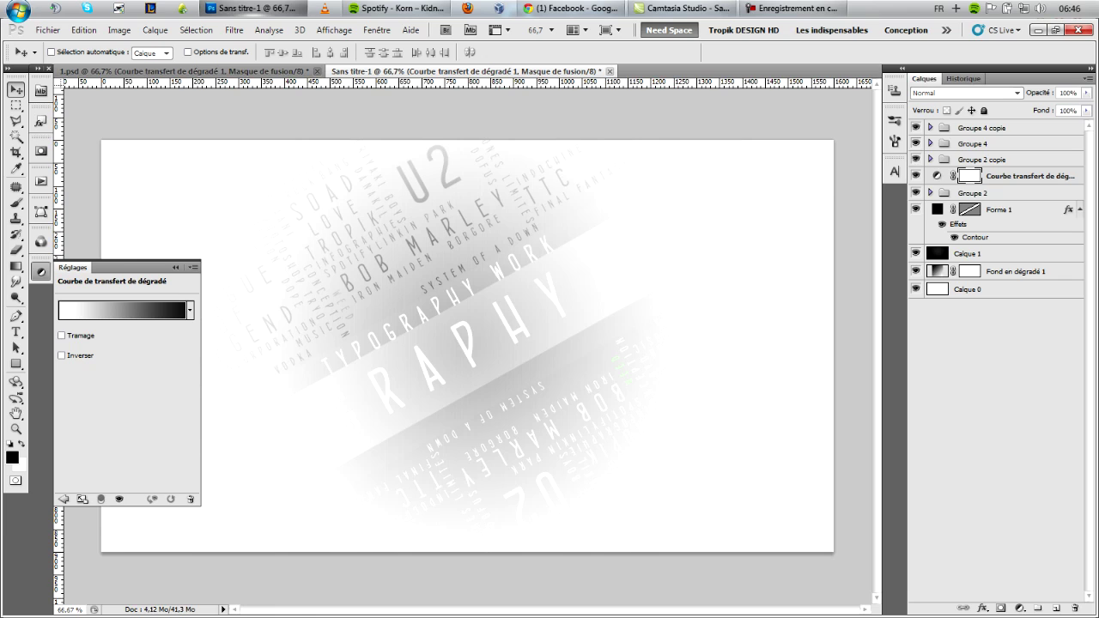
{"action": "left_click_drag", "start_coordinate": [1022, 175], "coordinate": [1022, 128]}
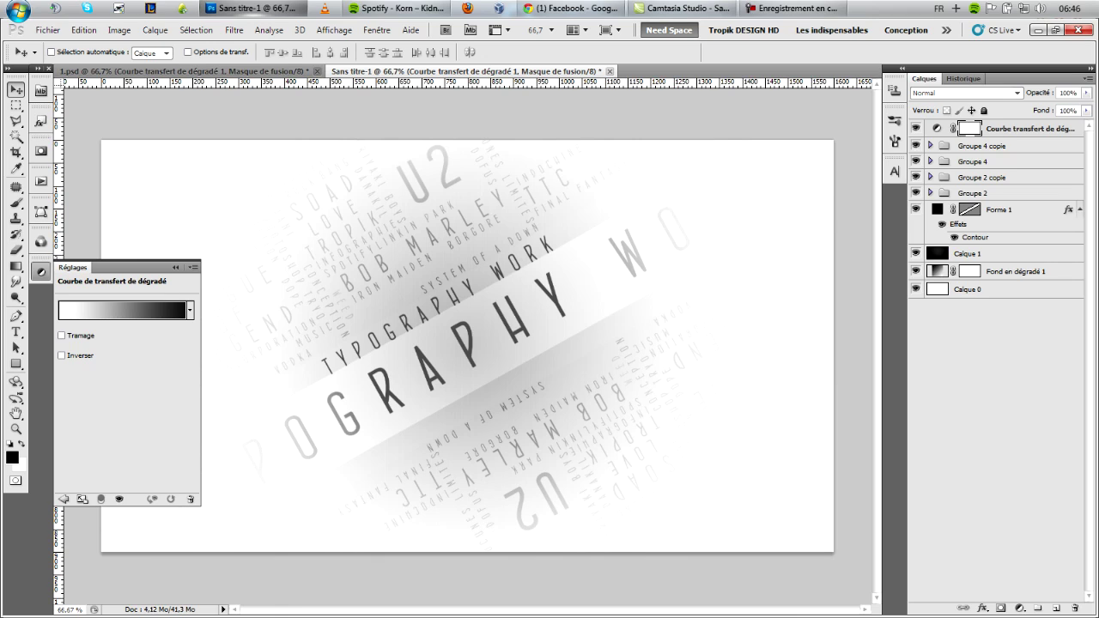
Save a JPEG copy of the wallpaper to the desktop as 999464 at maximum quality 12.
{"action": "left_click", "coordinate": [176, 268]}
{"action": "left_click", "coordinate": [48, 30]}
{"action": "left_click", "coordinate": [79, 221]}
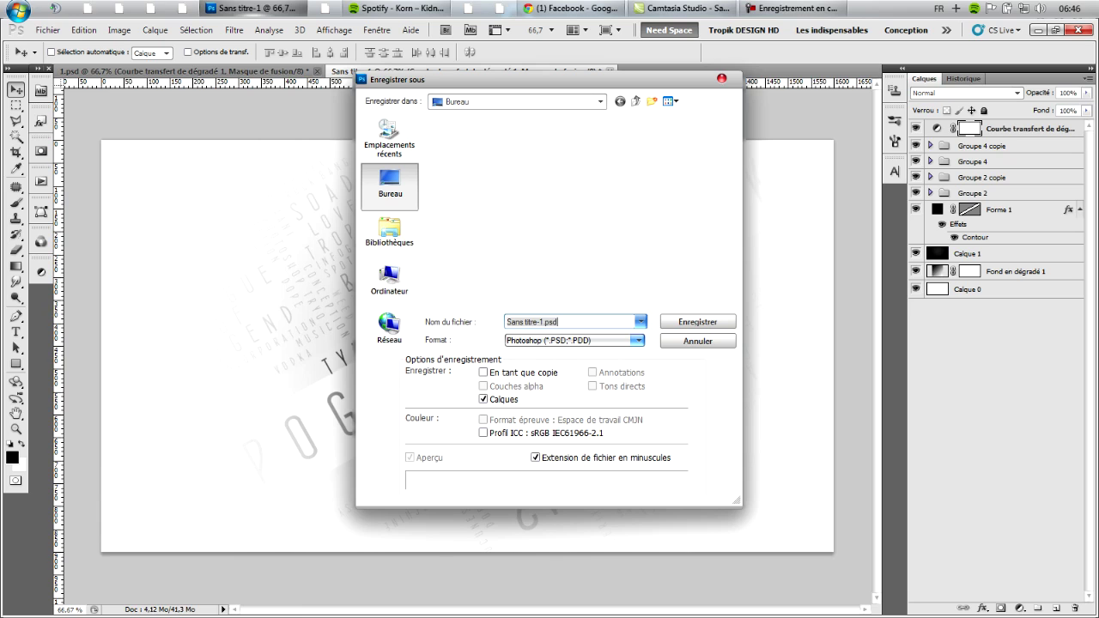
{"action": "left_click", "coordinate": [576, 341]}
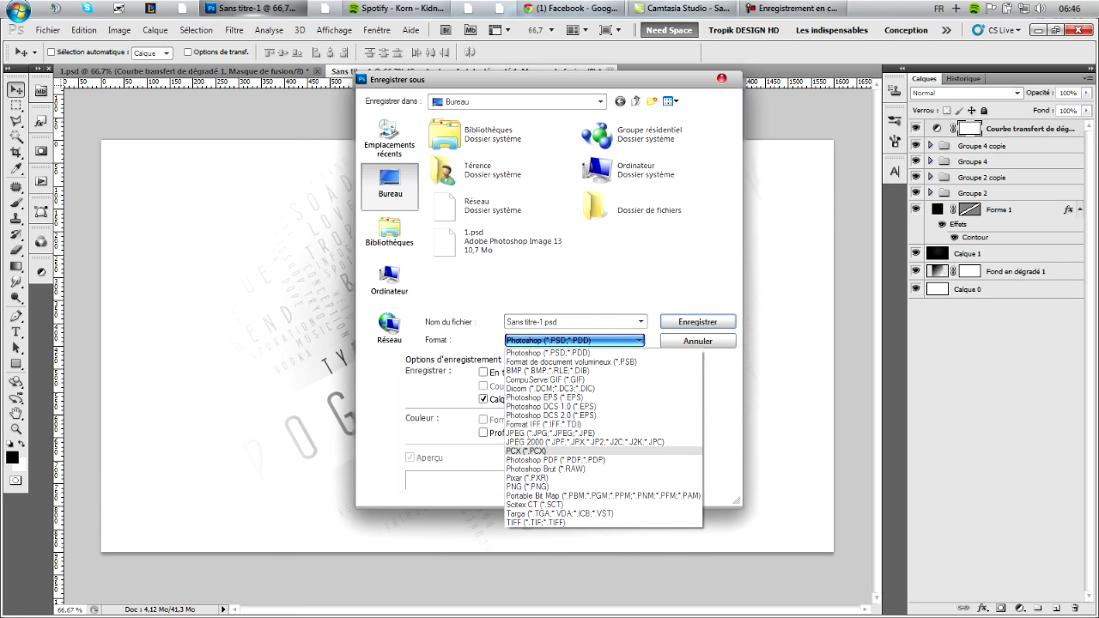
{"action": "left_click", "coordinate": [551, 434]}
{"action": "left_click", "coordinate": [549, 322]}
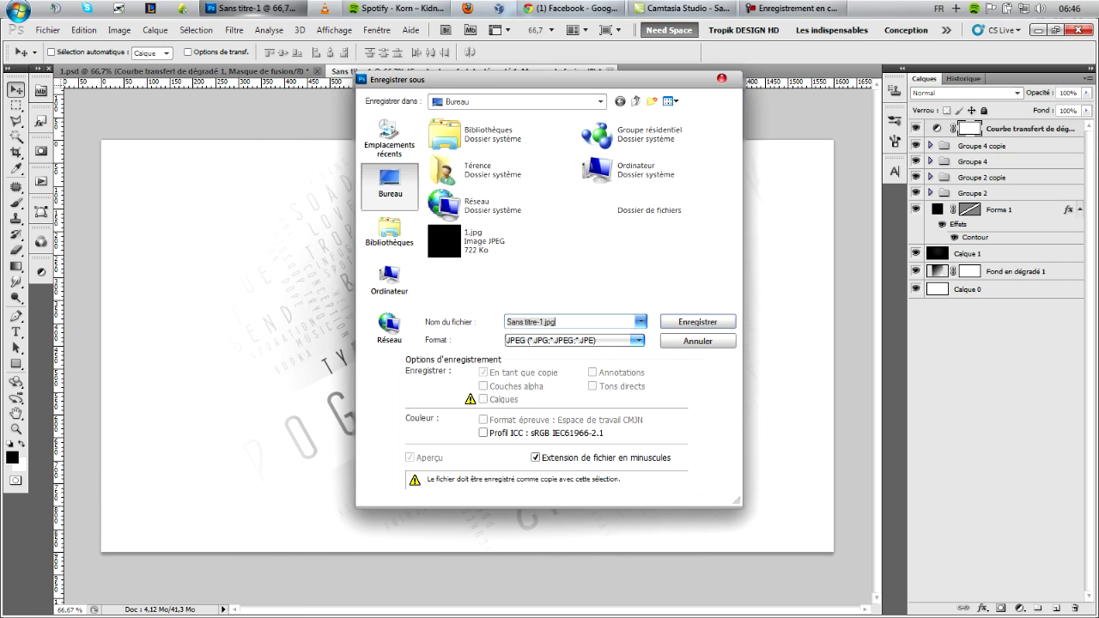
{"action": "type", "text": "6"}
{"action": "key", "text": "Return"}
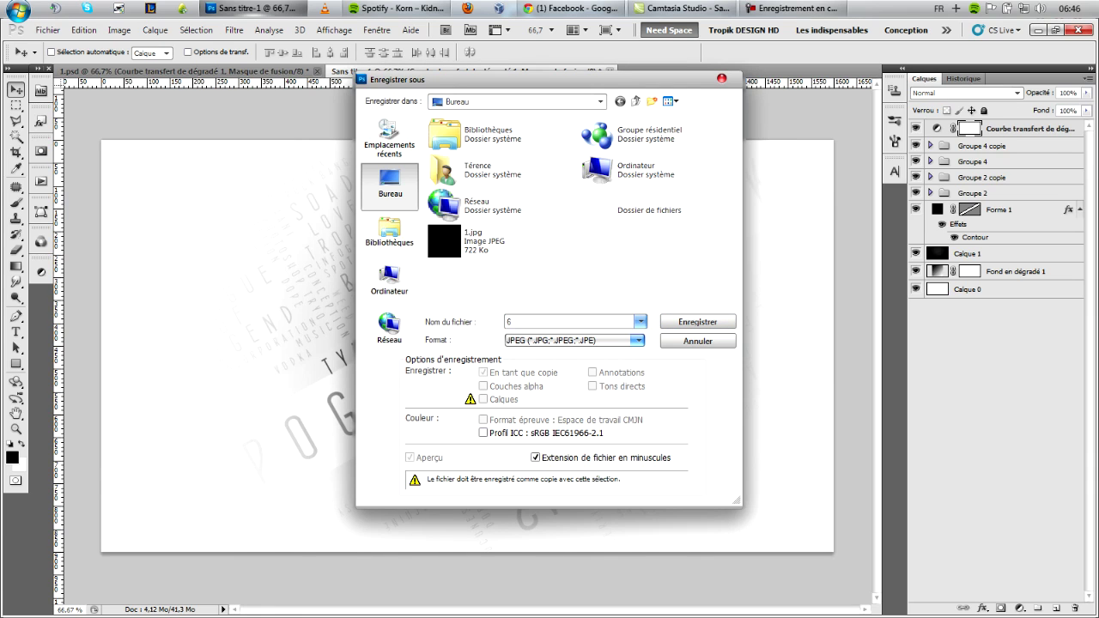
{"action": "key", "text": "BackSpace"}
{"action": "type", "text": "999464"}
{"action": "key", "text": "Return"}
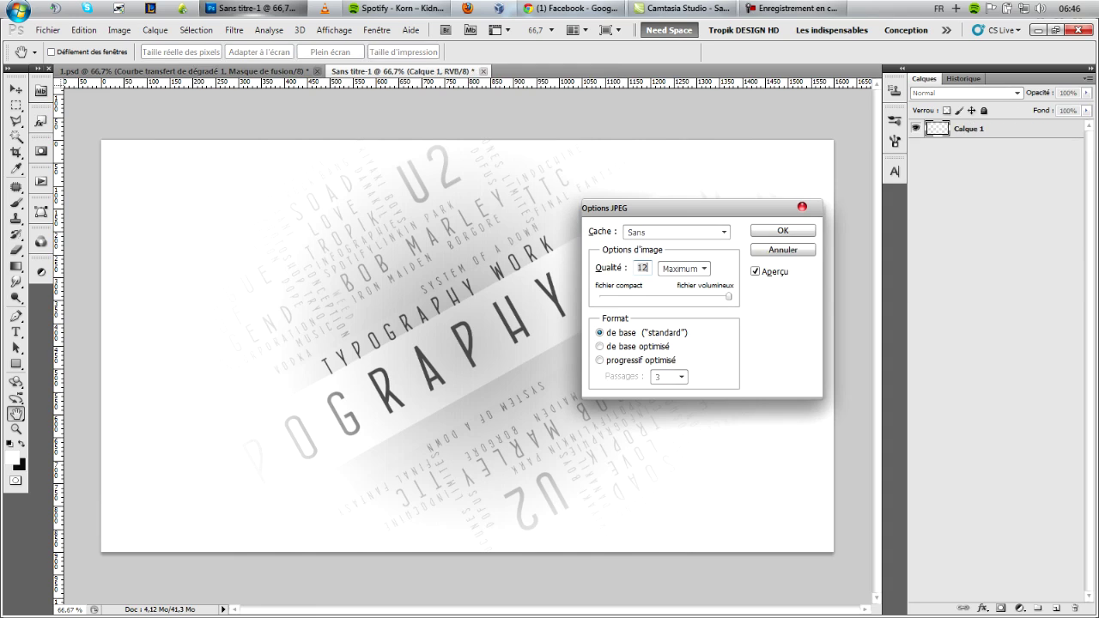
{"action": "key", "text": "Return"}
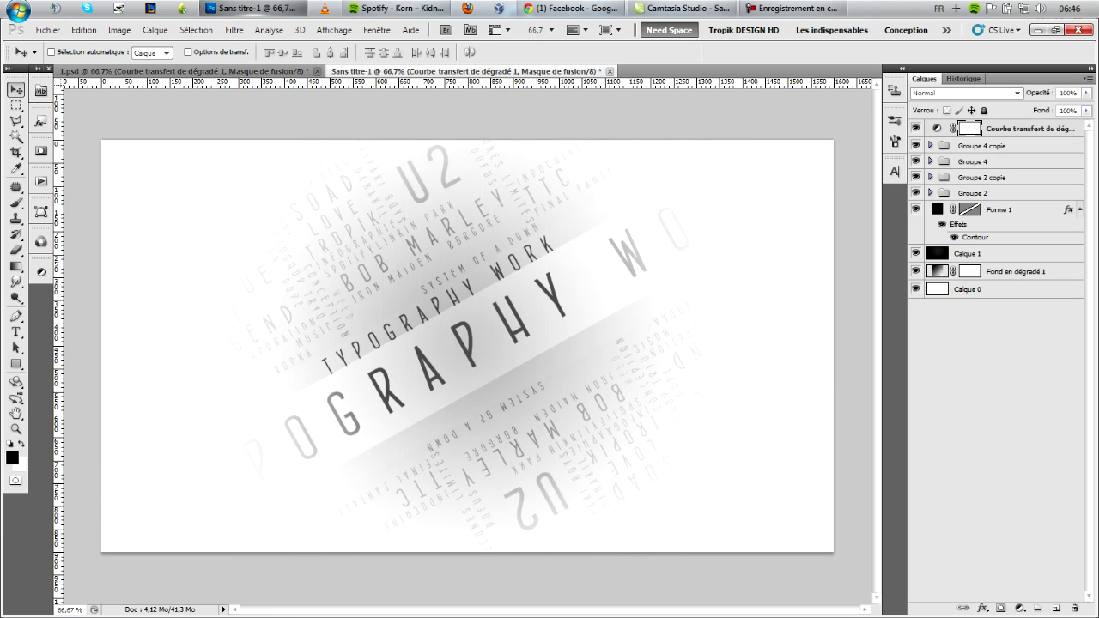
Open the gradient of Sans titre-1's gradient map adjustment for editing.
{"action": "double_click", "coordinate": [937, 129]}
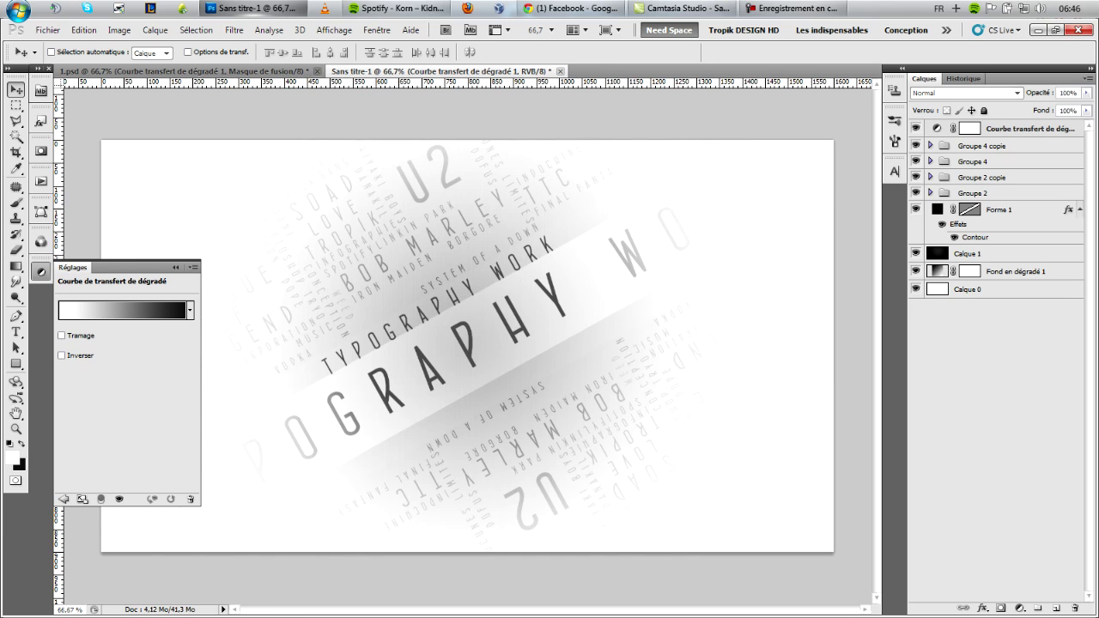
{"action": "left_click", "coordinate": [122, 311]}
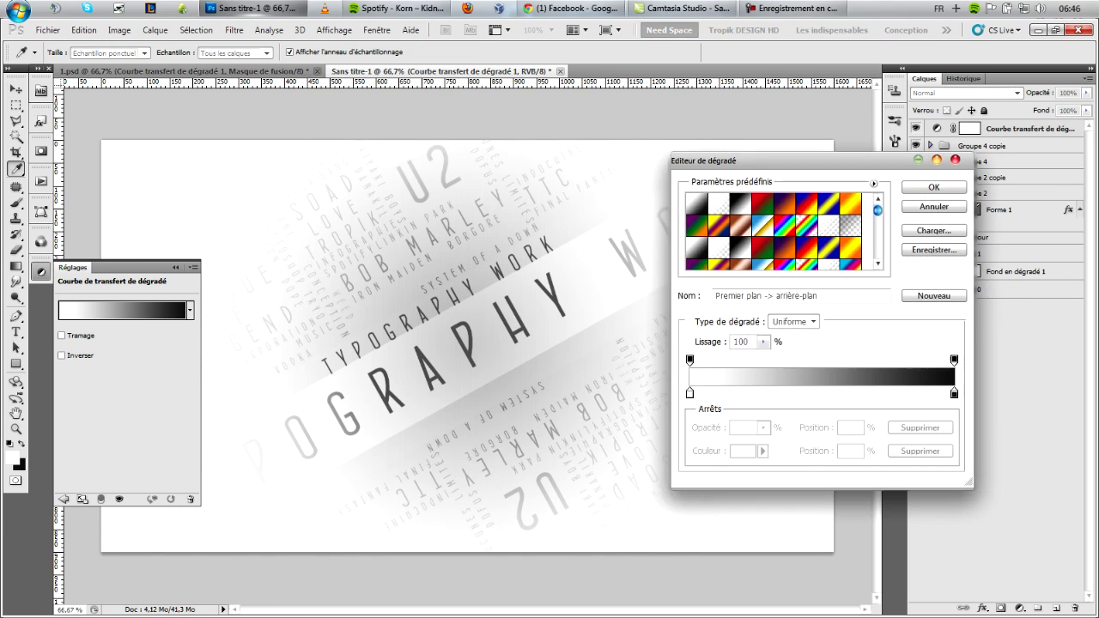
{"action": "left_click_drag", "start_coordinate": [799, 160], "coordinate": [598, 156]}
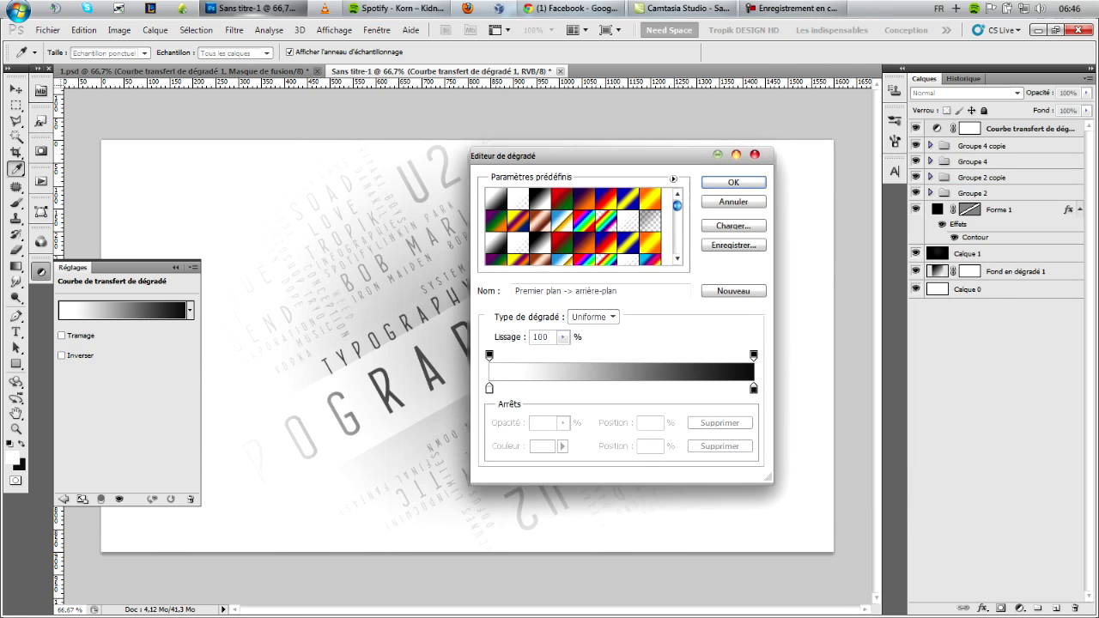
Try to replace the gradient presets with the degrade_collection_tutsps set, saving the current presets first.
{"action": "left_click", "coordinate": [673, 179]}
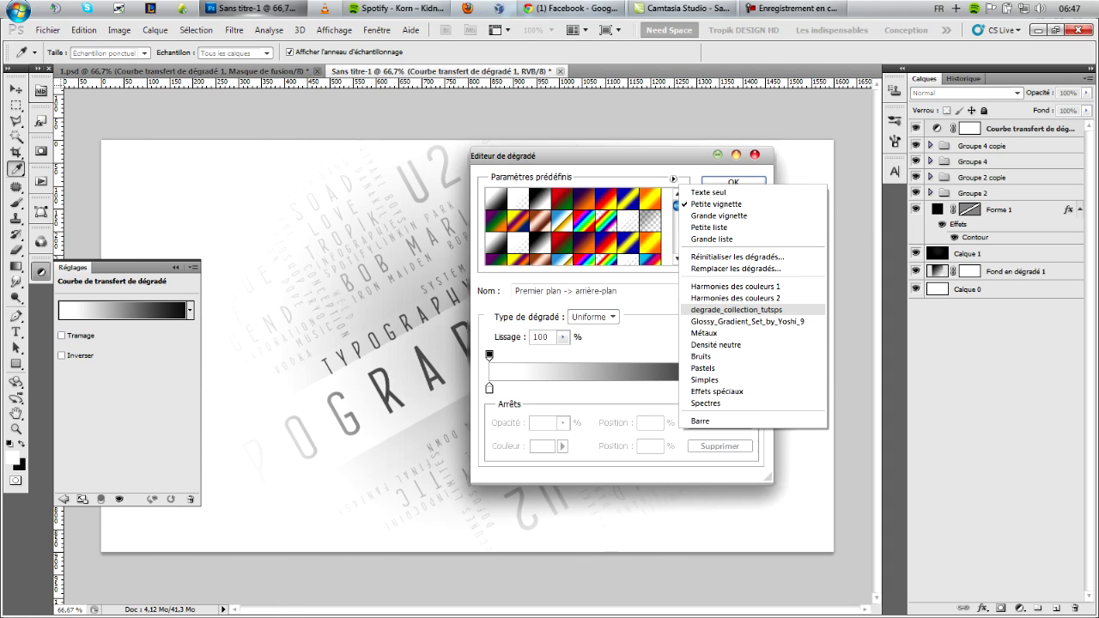
{"action": "left_click", "coordinate": [739, 309]}
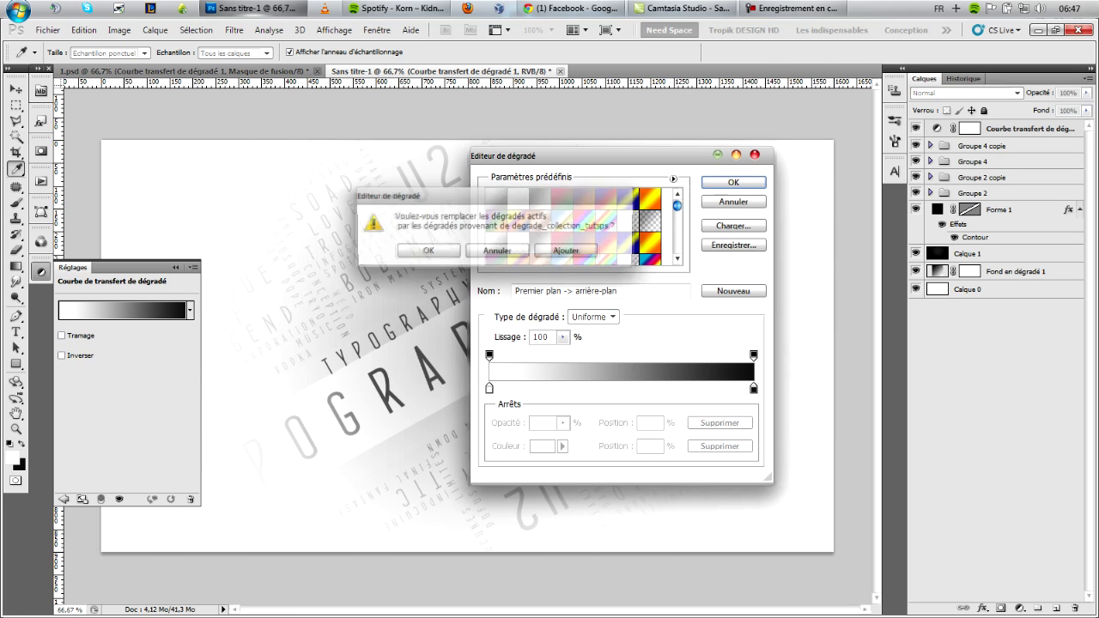
{"action": "key", "text": "Return"}
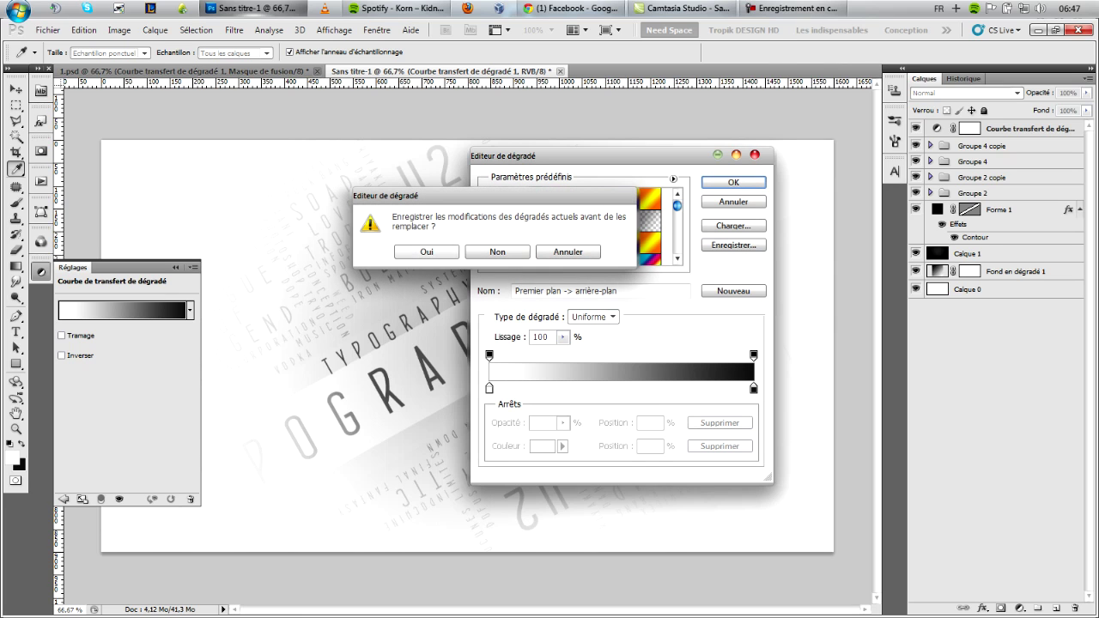
{"action": "key", "text": "Return"}
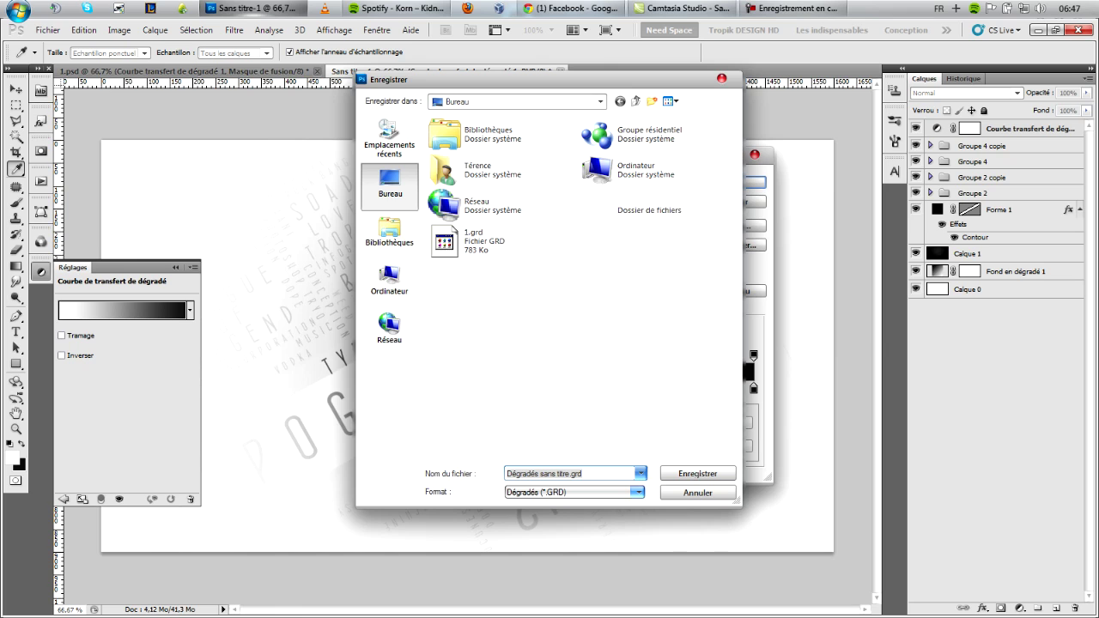
{"action": "key", "text": "Return"}
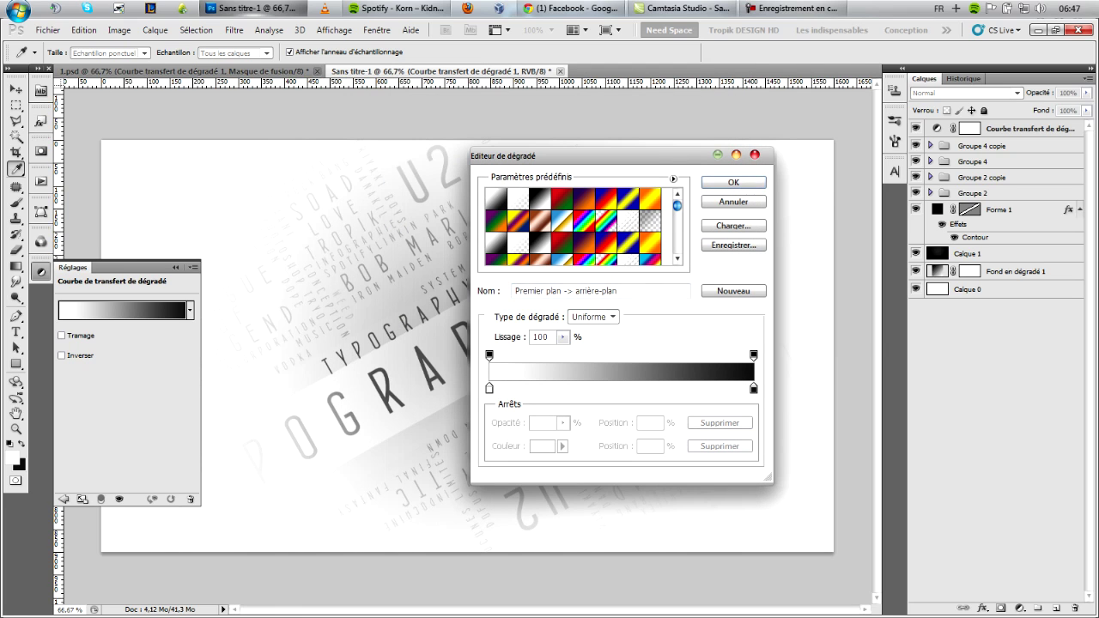
Find the blue-and-white Cerulean Magic preset and apply it to the gradient map adjustment.
{"action": "left_click_drag", "start_coordinate": [678, 207], "coordinate": [678, 213]}
{"action": "scroll", "coordinate": [574, 227], "scroll_direction": "down", "scroll_amount": 4}
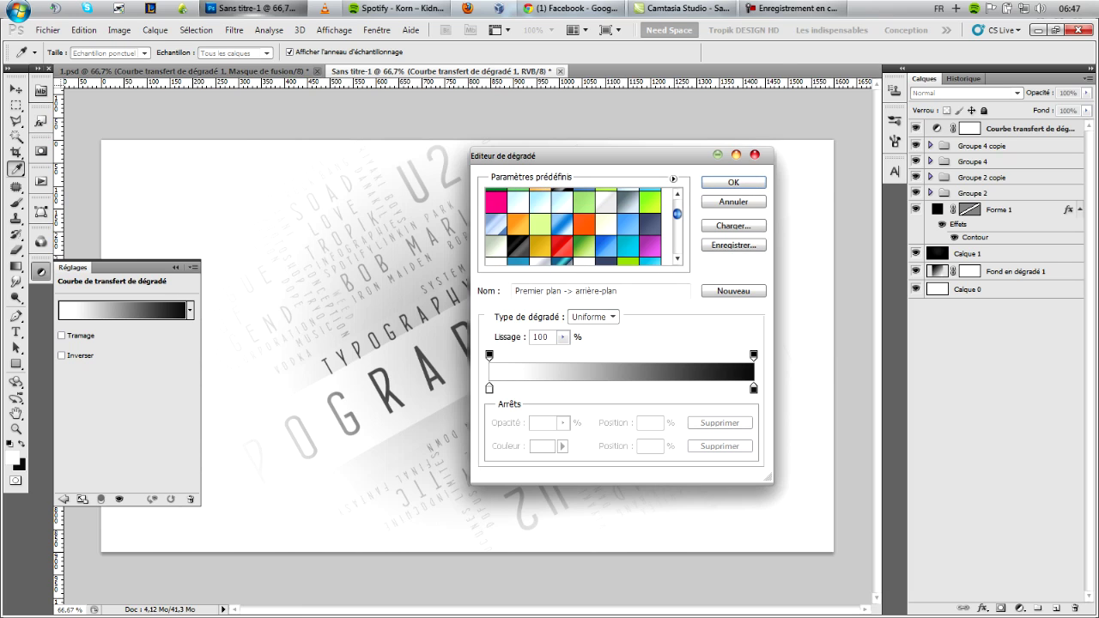
{"action": "scroll", "coordinate": [574, 226], "scroll_direction": "down", "scroll_amount": 2}
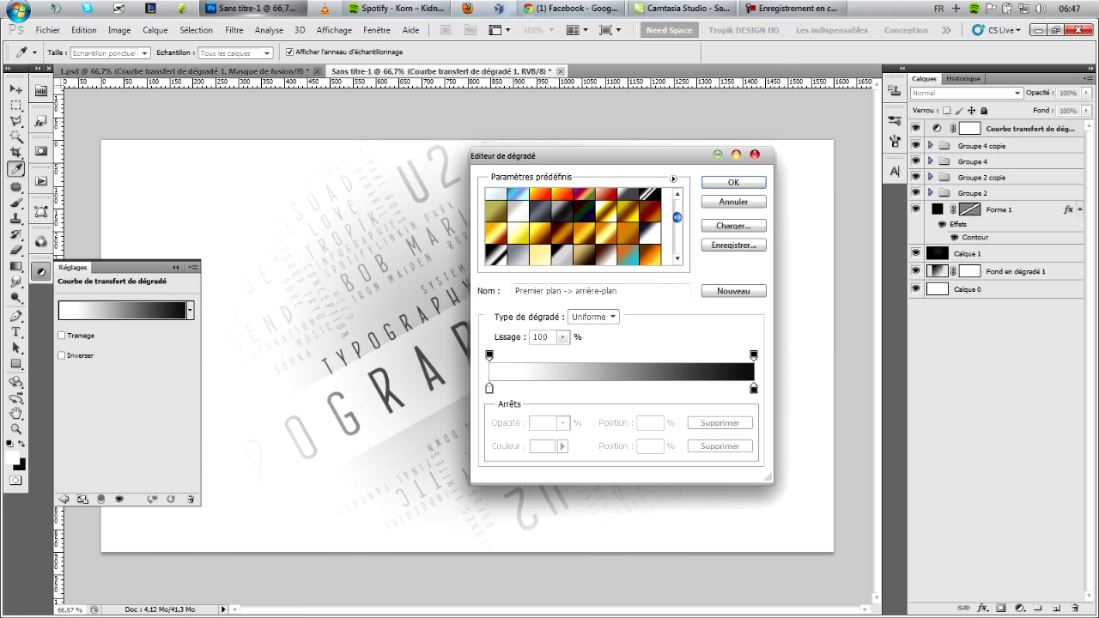
{"action": "scroll", "coordinate": [573, 227], "scroll_direction": "down", "scroll_amount": 4}
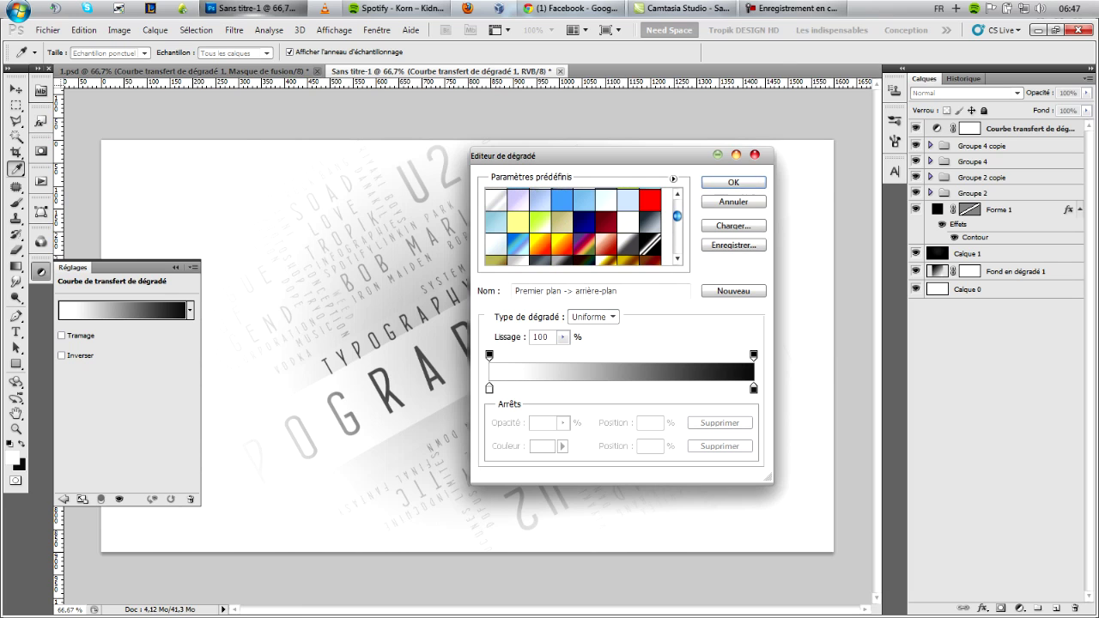
{"action": "scroll", "coordinate": [573, 226], "scroll_direction": "down", "scroll_amount": 8}
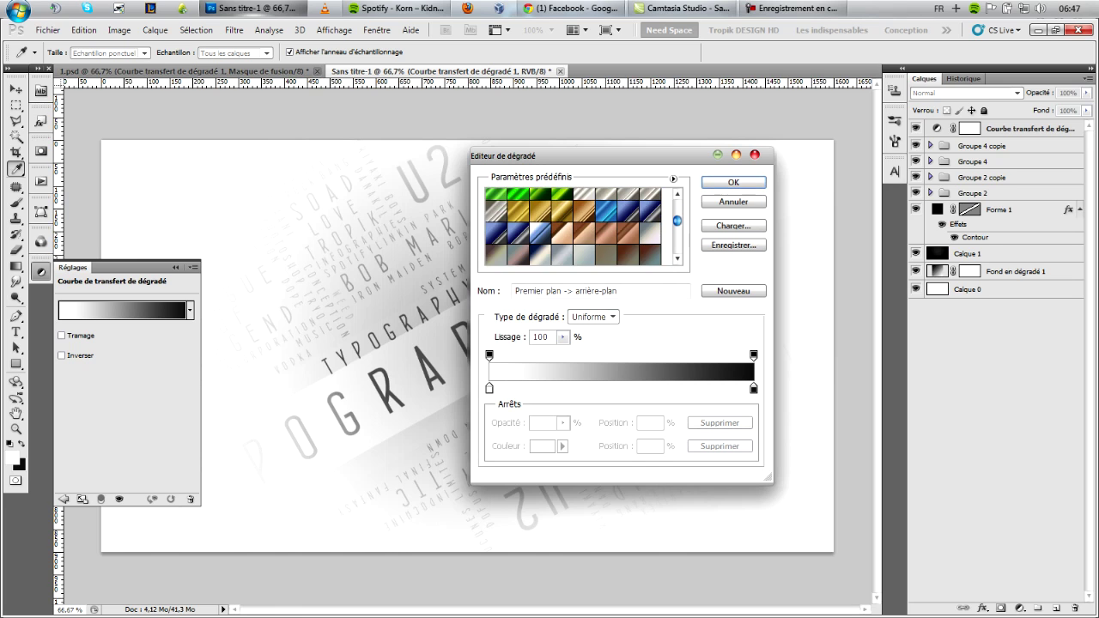
{"action": "scroll", "coordinate": [574, 226], "scroll_direction": "down", "scroll_amount": 8}
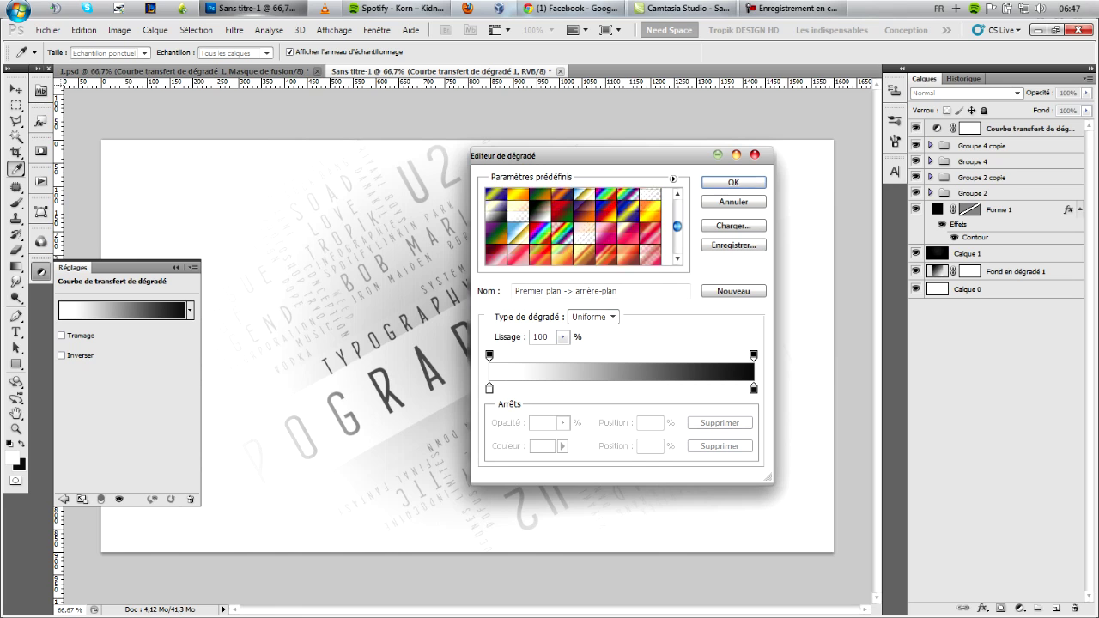
{"action": "scroll", "coordinate": [573, 227], "scroll_direction": "down", "scroll_amount": 8}
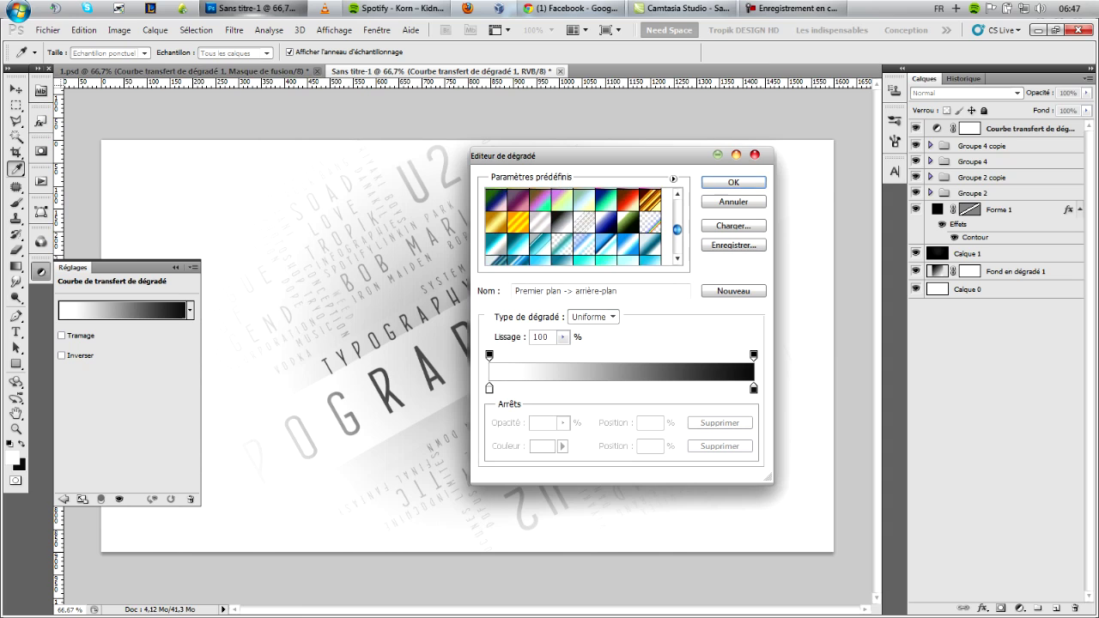
{"action": "left_click", "coordinate": [629, 212]}
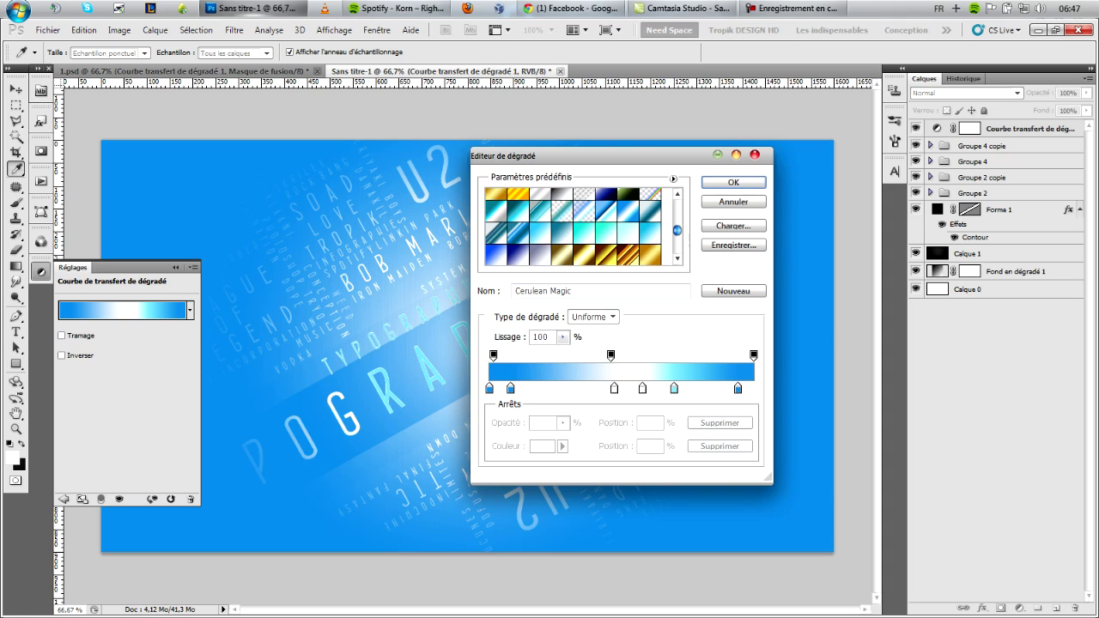
{"action": "key", "text": "Return"}
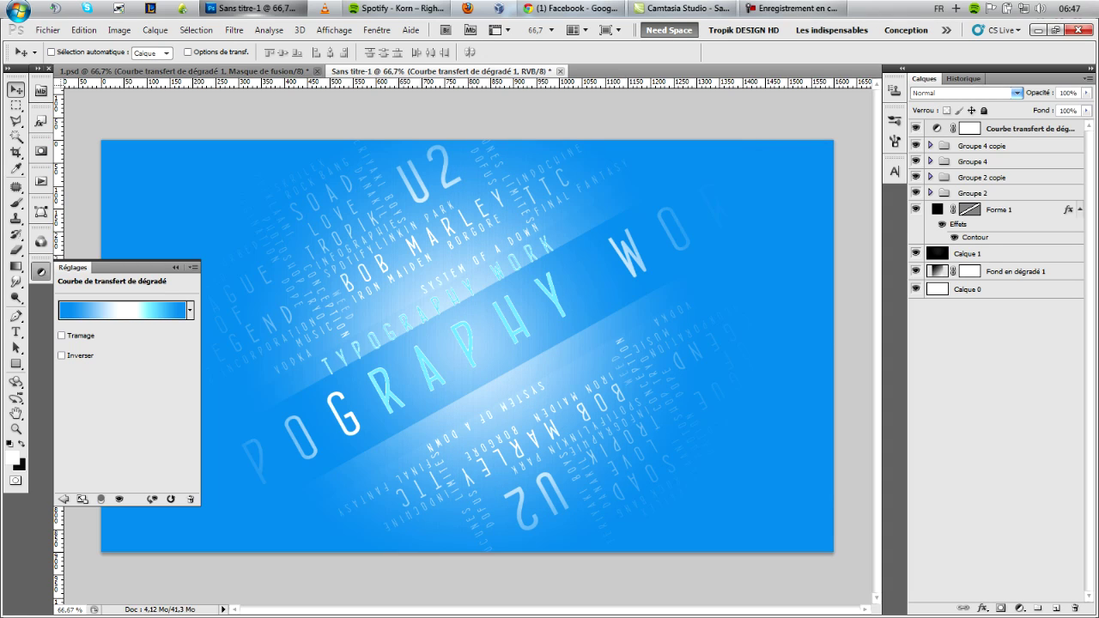
Set the gradient map adjustment's blending mode to Incrustation and collapse its settings.
{"action": "left_click", "coordinate": [1017, 93]}
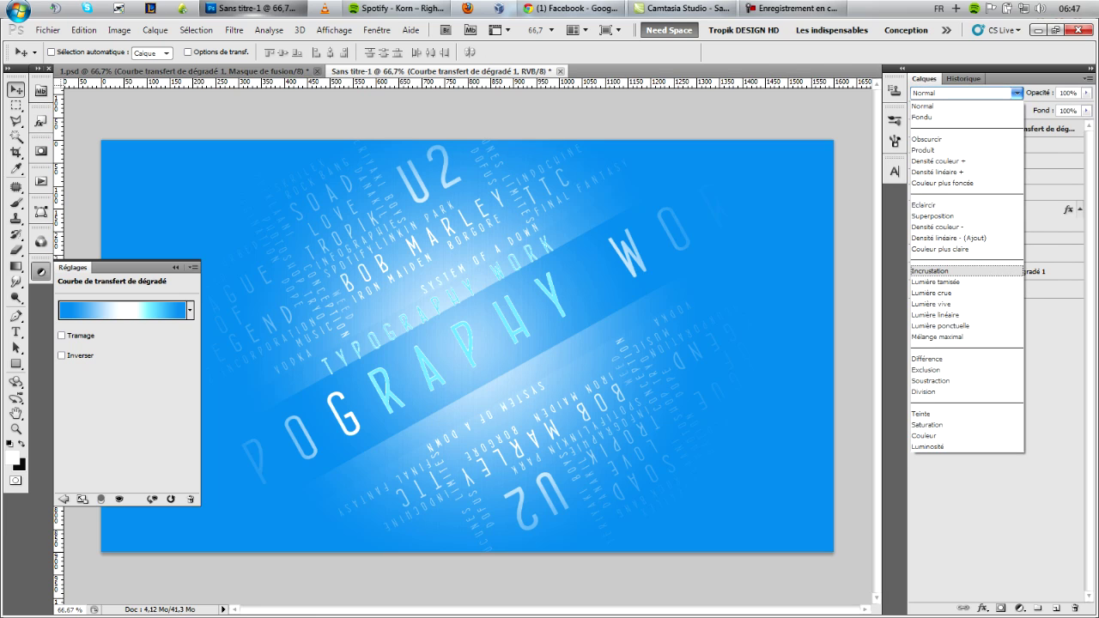
{"action": "left_click", "coordinate": [932, 271]}
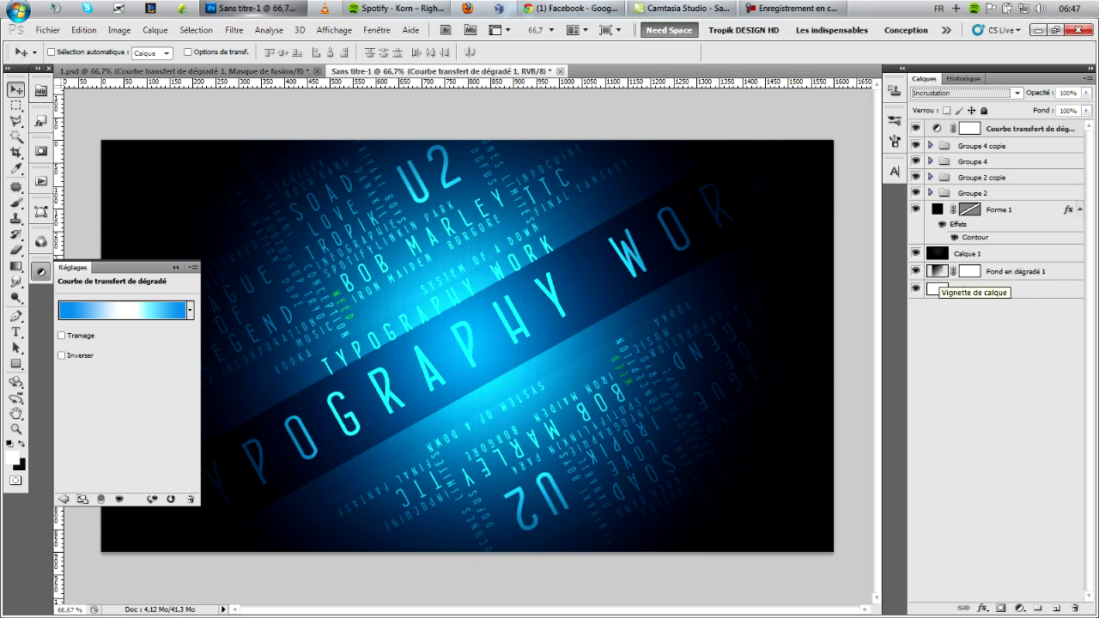
{"action": "left_click", "coordinate": [175, 267]}
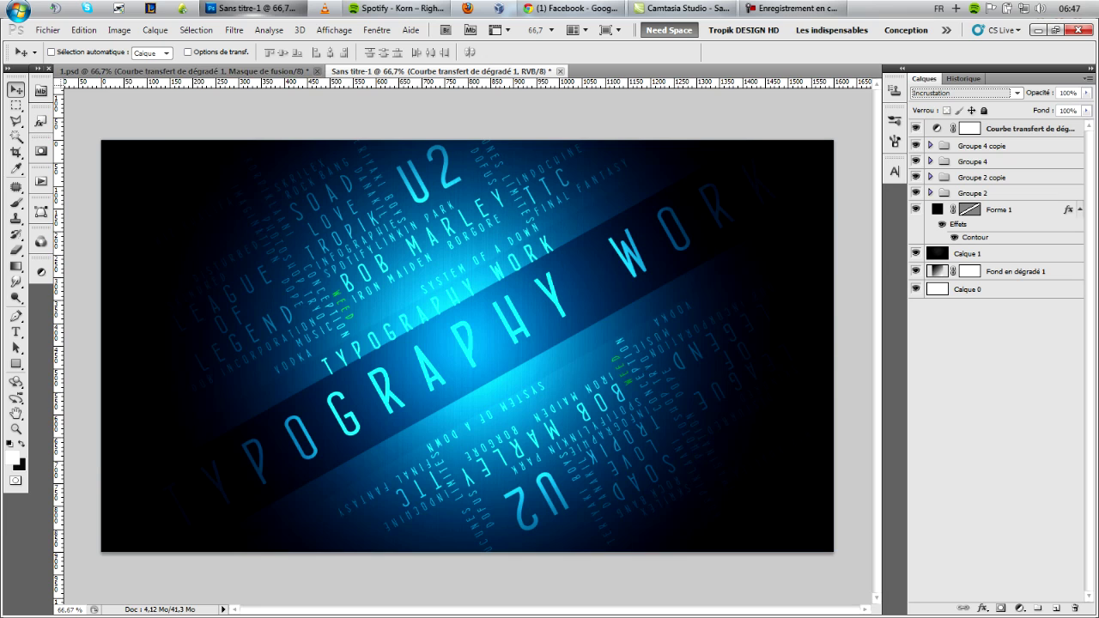
Compare the recoloured wallpaper with the reference 1.psd, ending on the reference.
{"action": "left_click", "coordinate": [225, 71]}
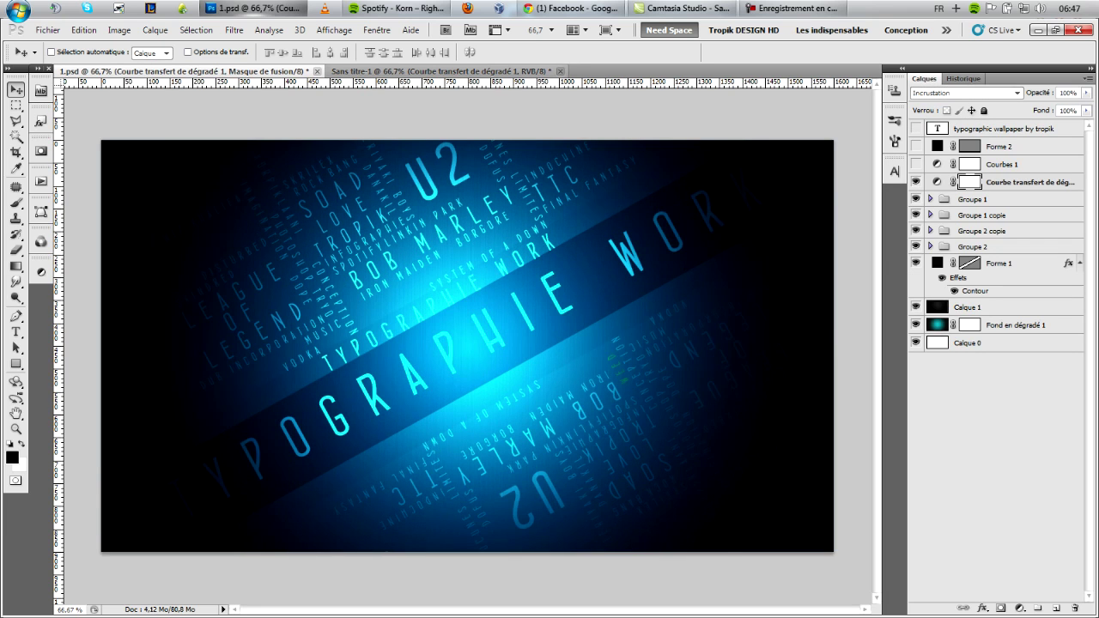
{"action": "key", "text": "ctrl+Tab"}
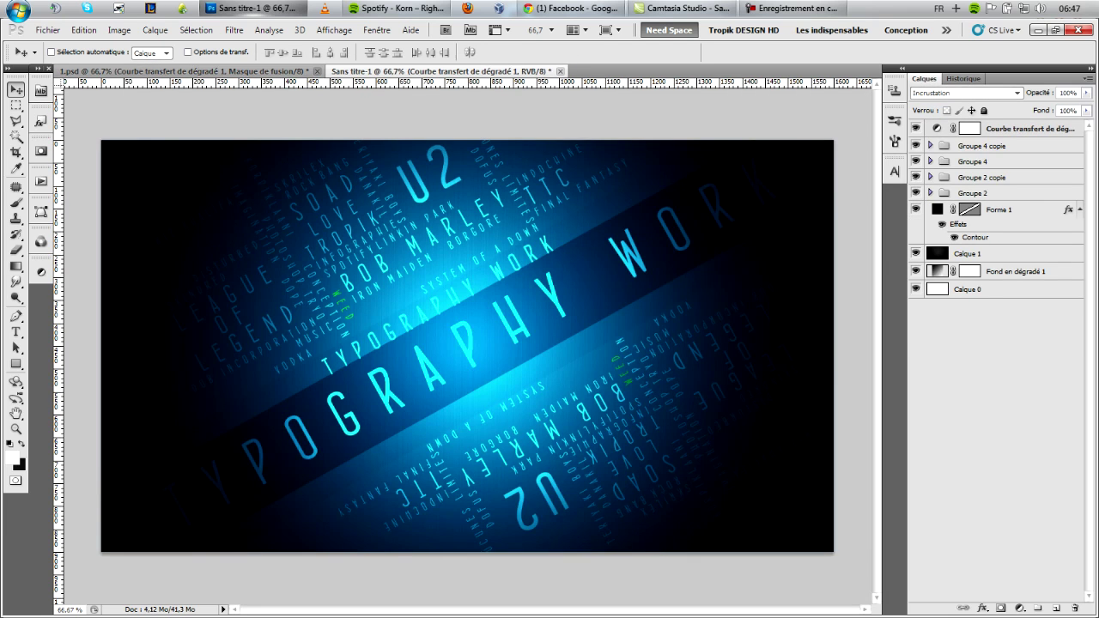
{"action": "key", "text": "ctrl+Tab"}
{"action": "key", "text": "ctrl+Tab"}
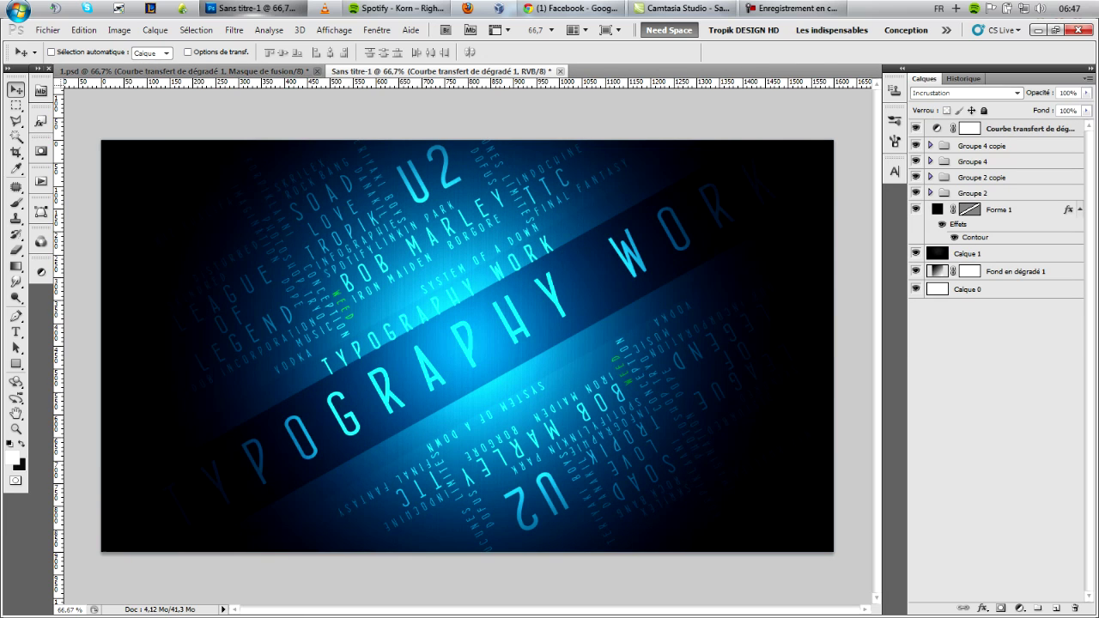
{"action": "key", "text": "ctrl+Tab"}
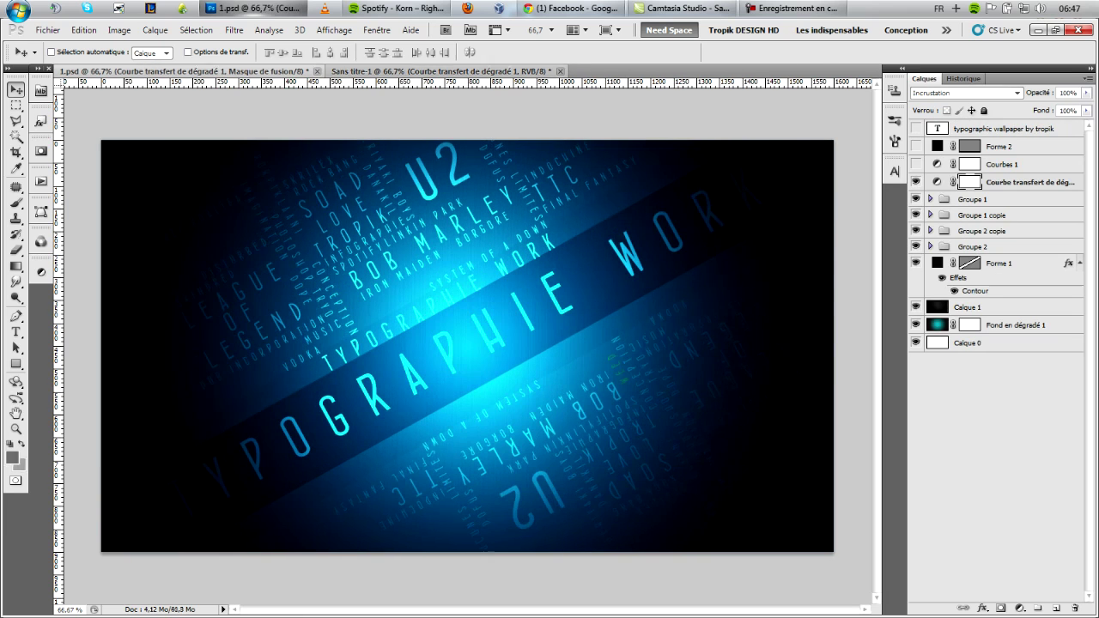
Return to the Sans titre-1 document and select its gradient map adjustment layer.
{"action": "left_click", "coordinate": [396, 71]}
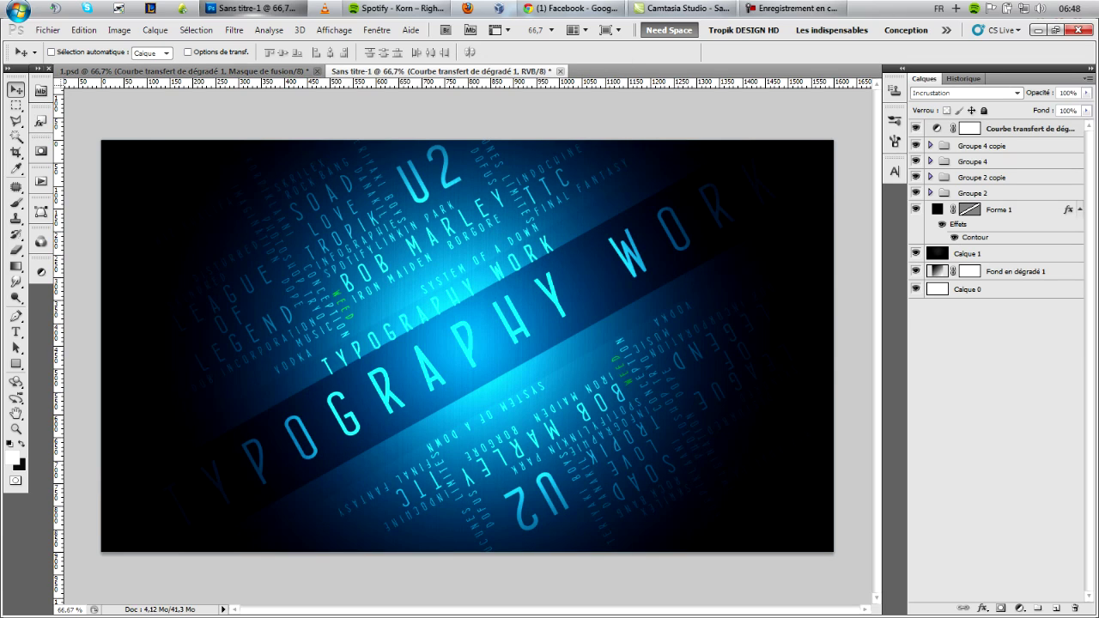
{"action": "left_click", "coordinate": [984, 146]}
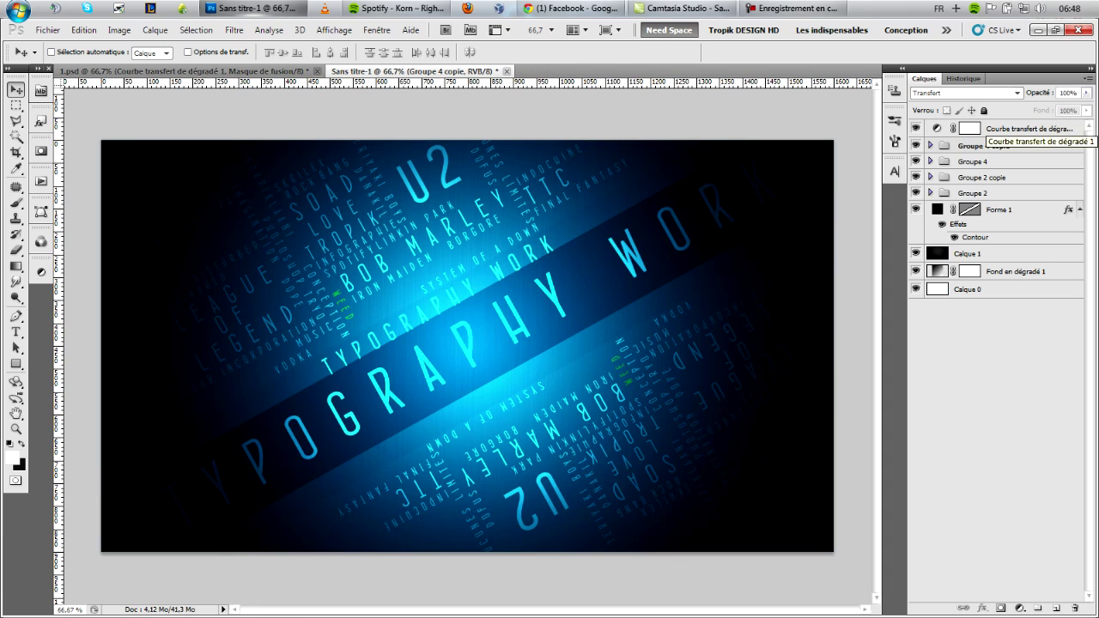
{"action": "left_click", "coordinate": [1019, 129]}
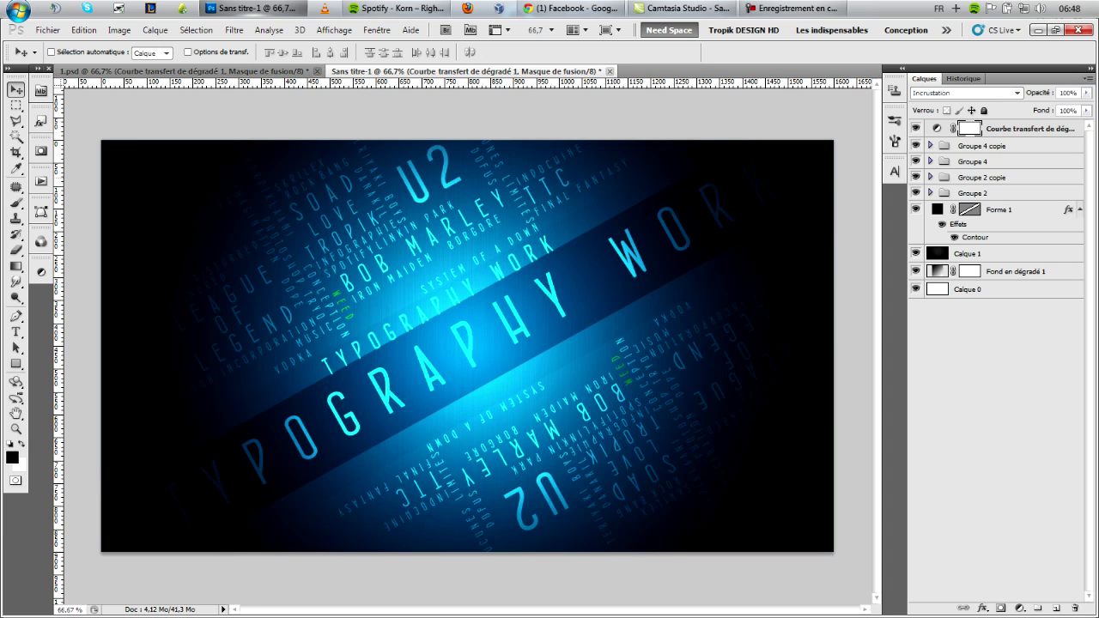
In the reference 1.psd, show the Courbes 1 adjustment layer and open its settings to examine the curve.
{"action": "key", "text": "ctrl+Tab"}
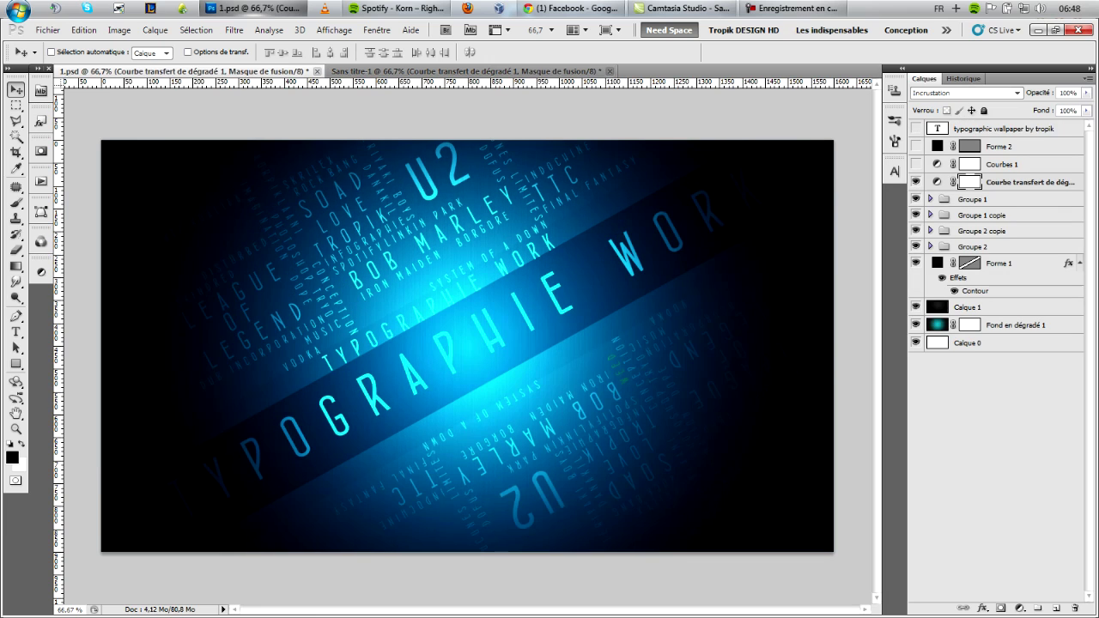
{"action": "left_click", "coordinate": [1003, 164]}
{"action": "left_click", "coordinate": [916, 164]}
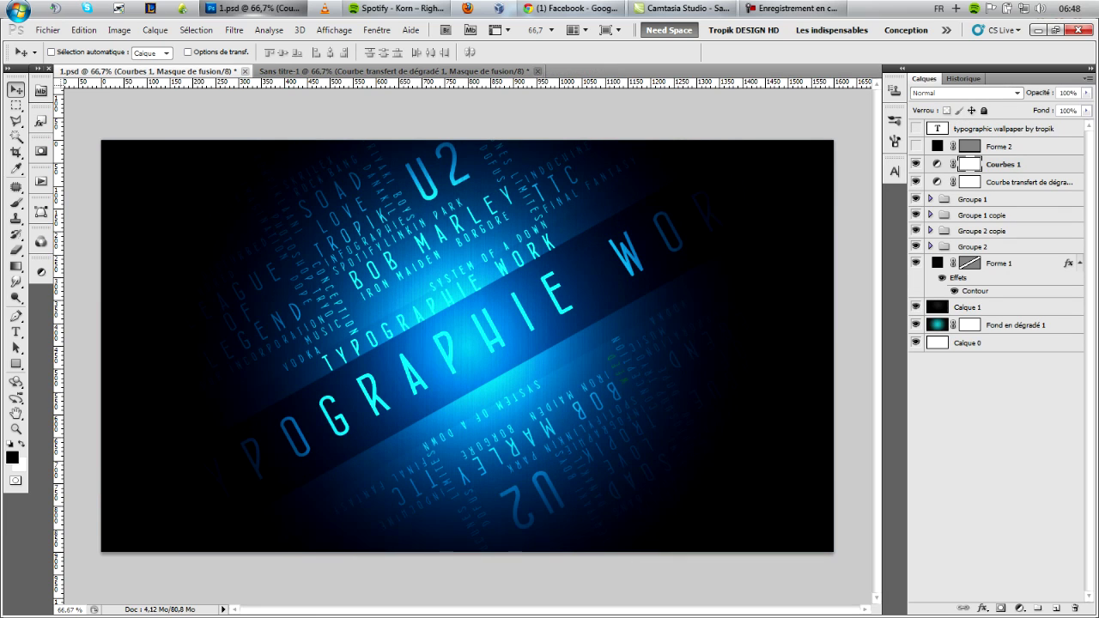
{"action": "double_click", "coordinate": [937, 164]}
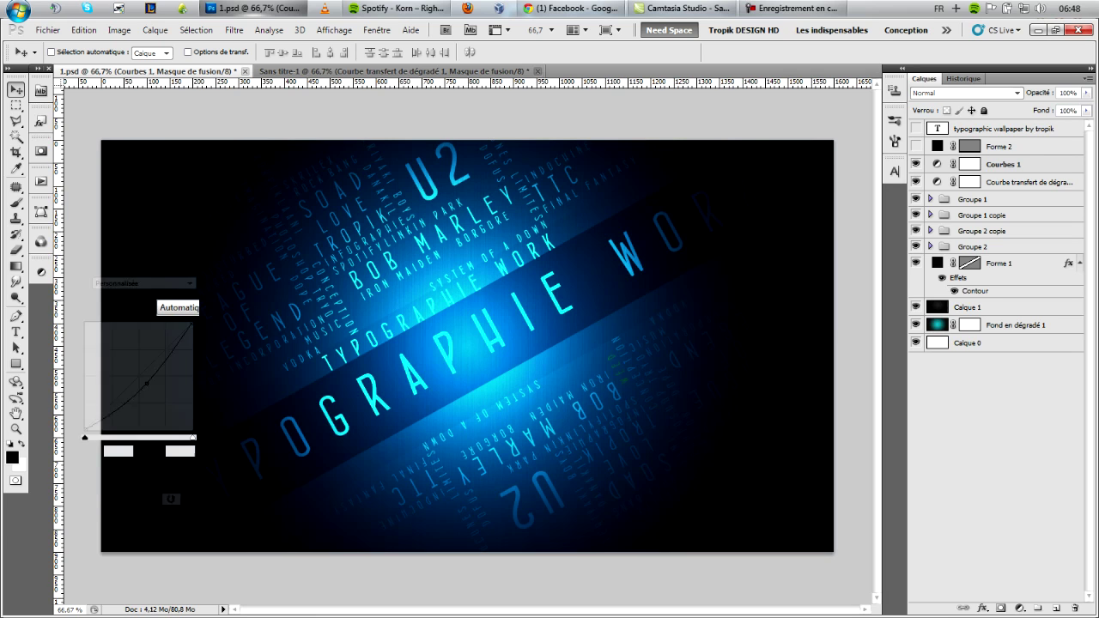
Switch back to Sans titre-1 and add a Curves adjustment layer above the gradient map.
{"action": "left_click", "coordinate": [344, 71]}
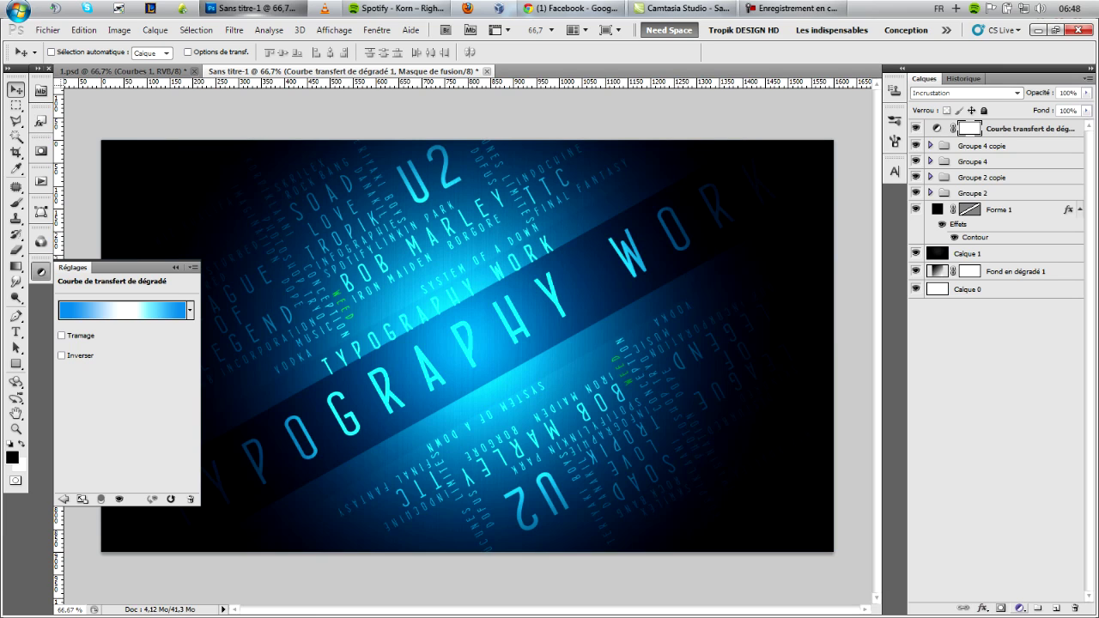
{"action": "left_click", "coordinate": [1019, 608]}
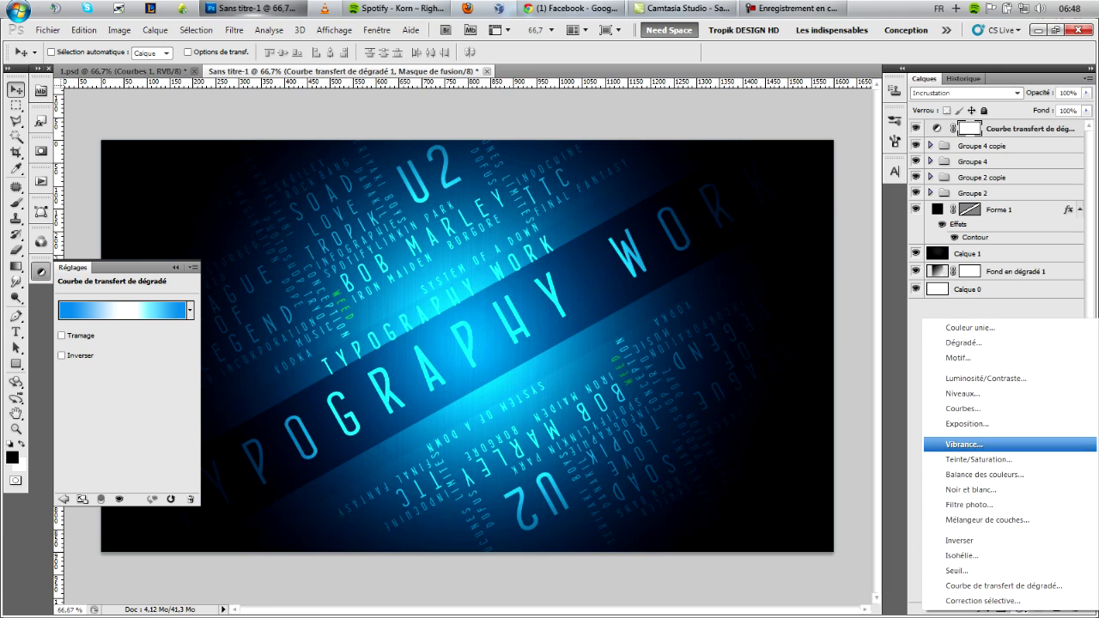
{"action": "left_click", "coordinate": [963, 409]}
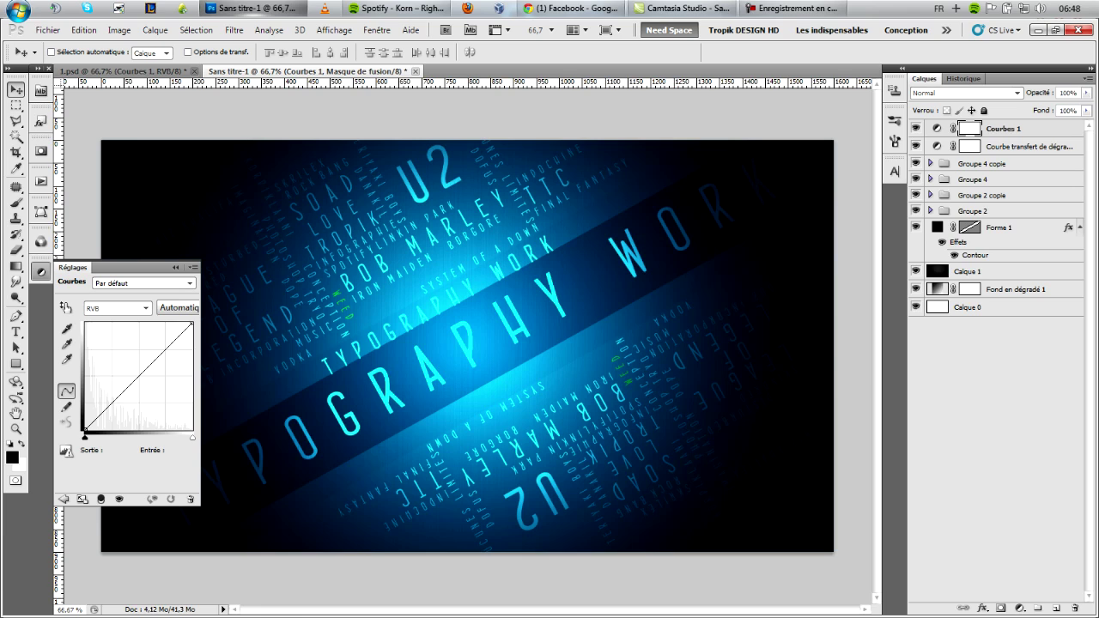
Add a midtone point to the RGB curve and bend it slightly below the diagonal to darken the wallpaper, keeping the black point at 0.
{"action": "left_click_drag", "start_coordinate": [84, 430], "coordinate": [135, 378]}
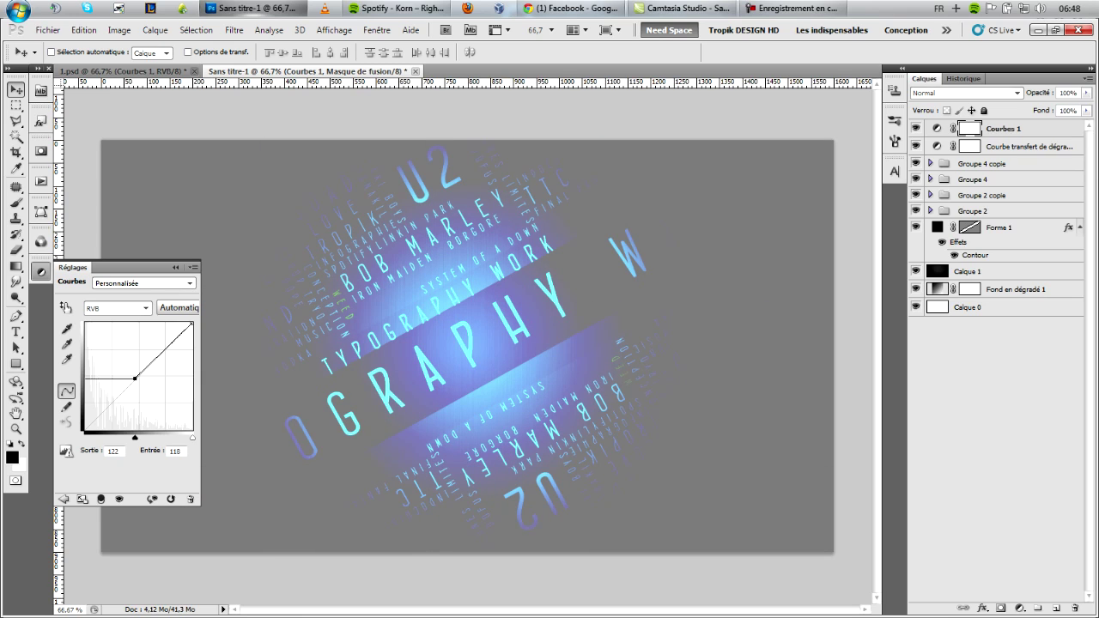
{"action": "left_click_drag", "start_coordinate": [135, 378], "coordinate": [84, 429]}
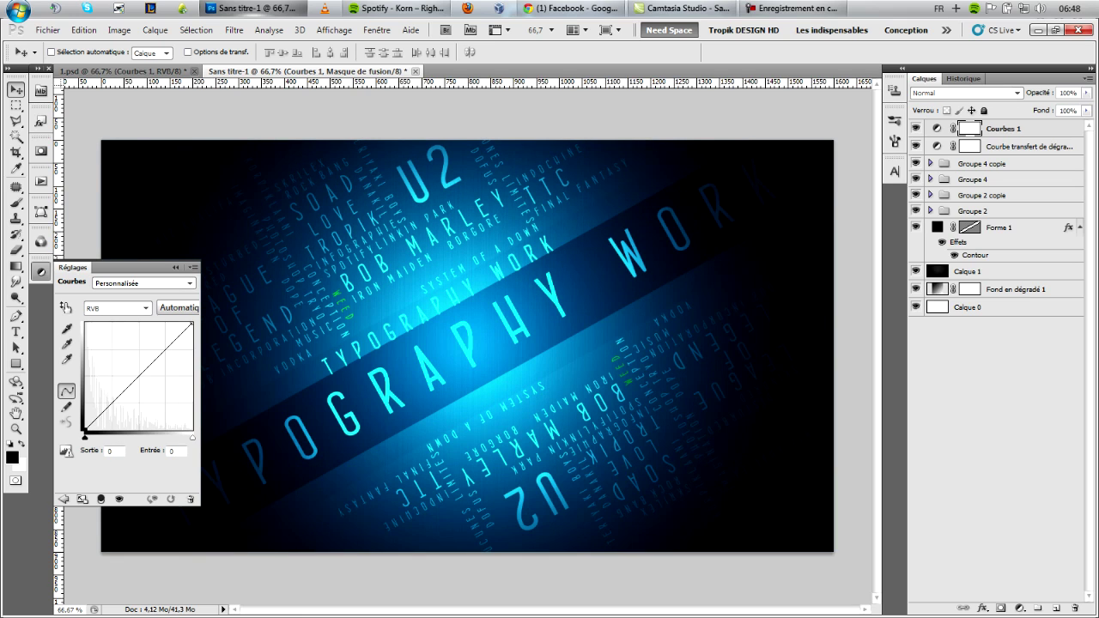
{"action": "left_click", "coordinate": [140, 376]}
{"action": "left_click_drag", "start_coordinate": [138, 376], "coordinate": [145, 383]}
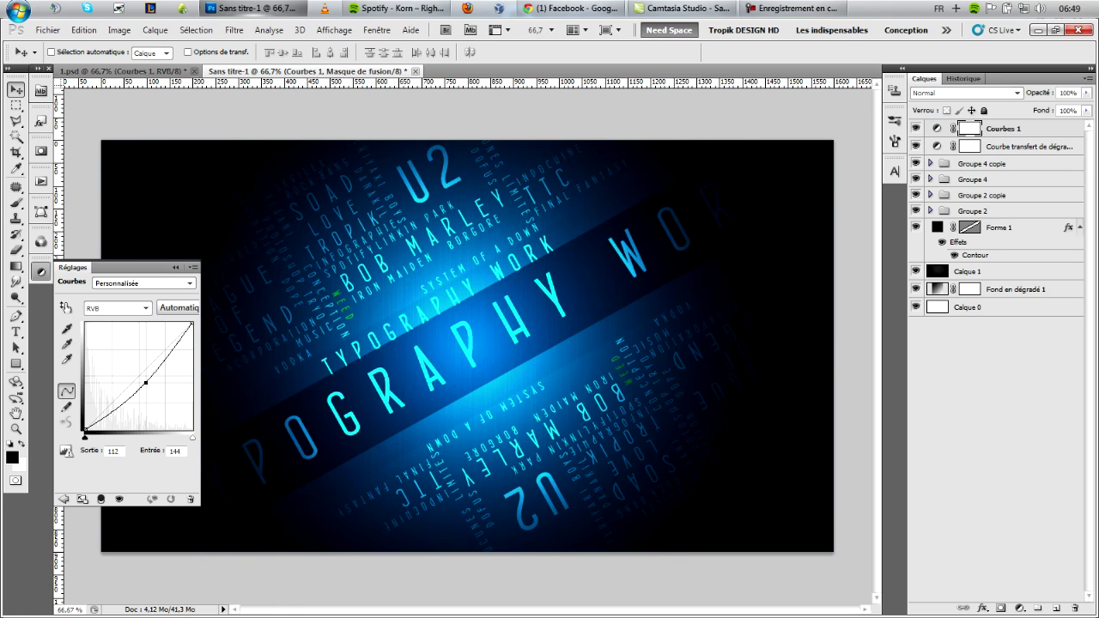
{"action": "mouse_move", "coordinate": [145, 383]}
{"action": "left_mouse_down"}
{"action": "mouse_move", "coordinate": [106, 360]}
{"action": "mouse_move", "coordinate": [79, 321]}
{"action": "mouse_move", "coordinate": [190, 421]}
{"action": "mouse_move", "coordinate": [148, 383]}
{"action": "left_mouse_up"}
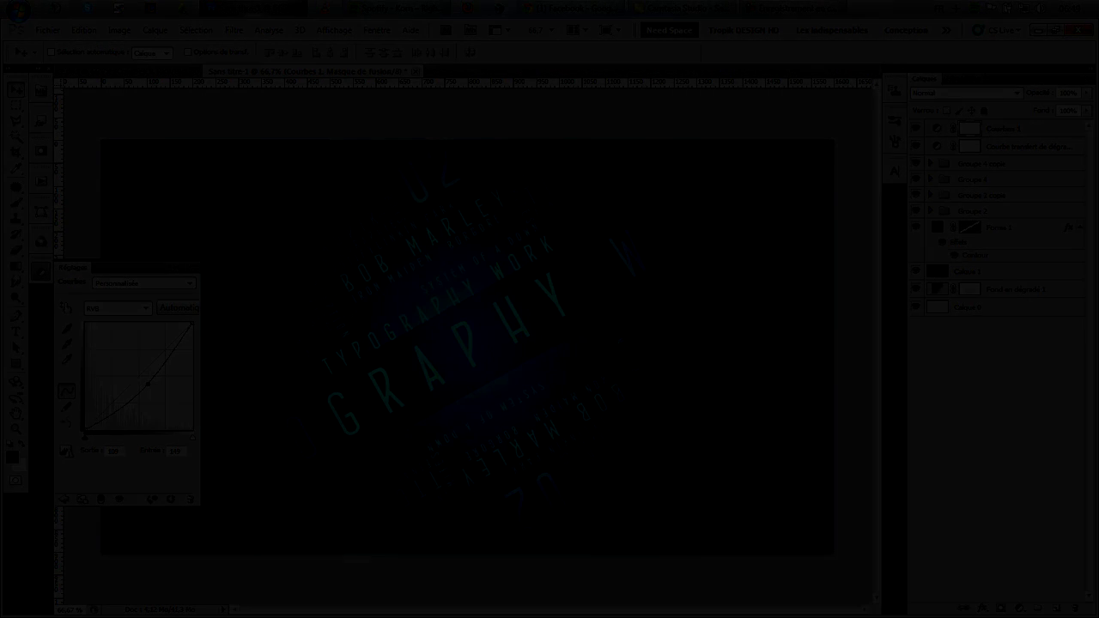